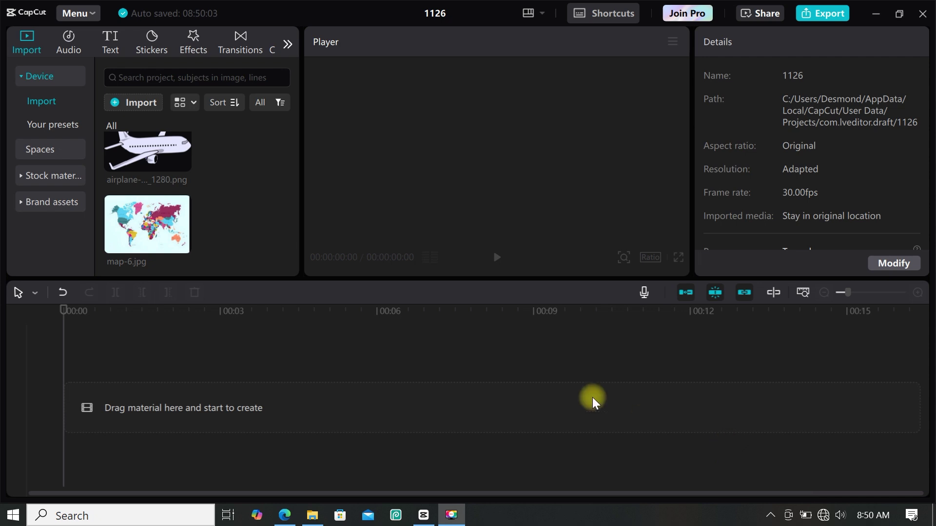
# Step: Place map-6.jpg at the start of the empty timeline
pyautogui.scroll(3, 232, 238)
pyautogui.scroll(-3, 176, 162)
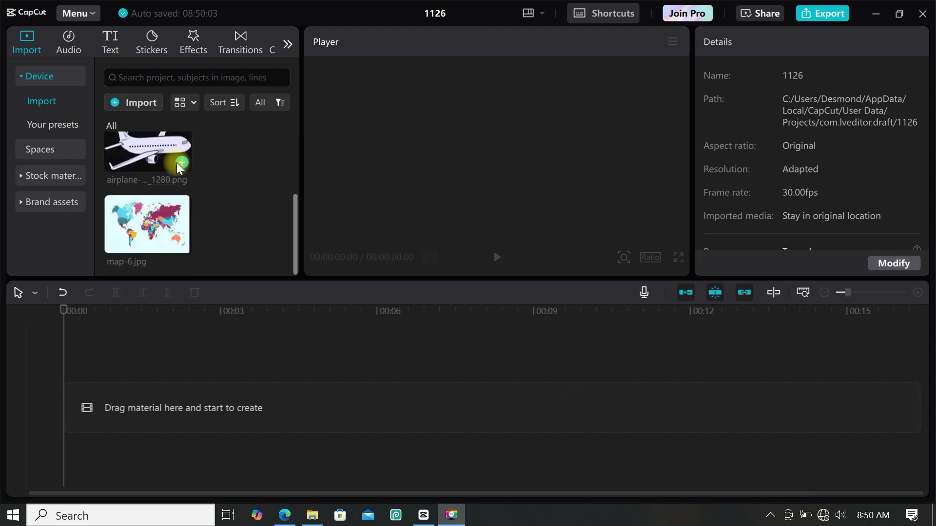
pyautogui.scroll(3, 174, 190)
pyautogui.scroll(-3, 214, 190)
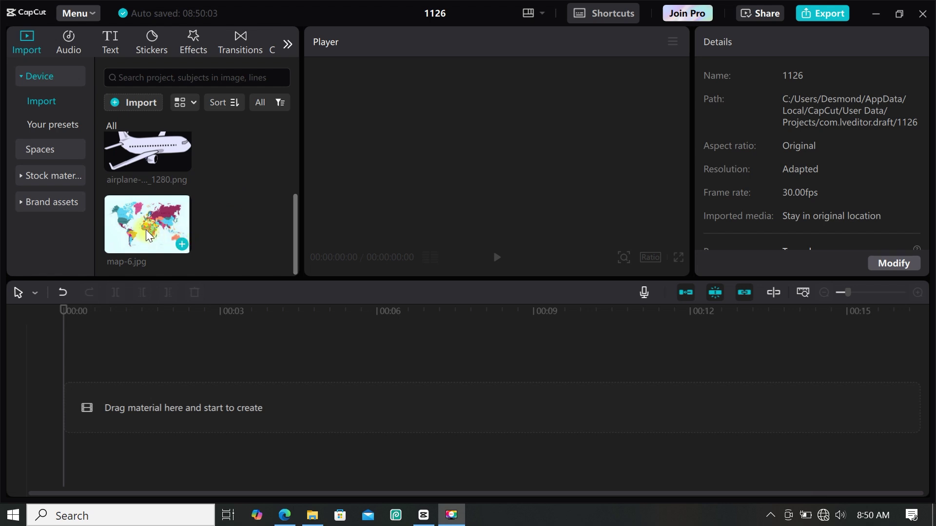
pyautogui.moveTo(145, 229); pyautogui.dragTo(139, 413)
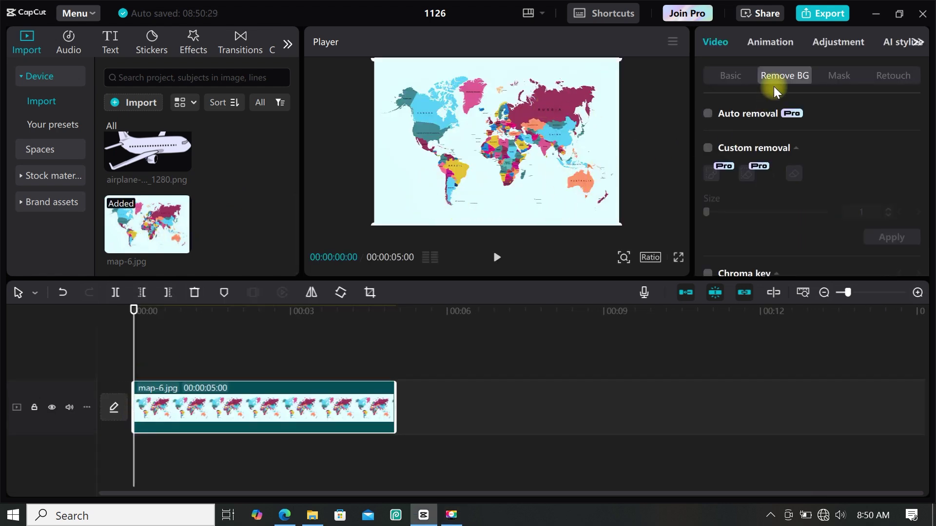
# Step: Remove the map's pale background with Chroma key, picking its light colour and setting the intensity to 20
pyautogui.scroll(-2, 773, 87)
pyautogui.click(744, 72)
pyautogui.click(785, 75)
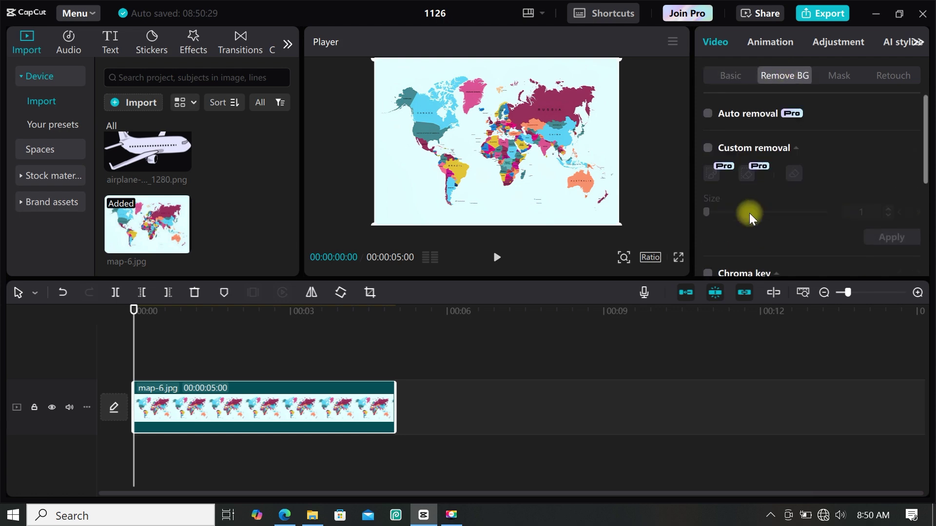
pyautogui.scroll(-2, 731, 220)
pyautogui.click(707, 222)
pyautogui.click(568, 219)
# Step: Overlay two small location-158934_1280.png pins on the map, one on Australia and a duplicate on Canada
pyautogui.scroll(3, 171, 156)
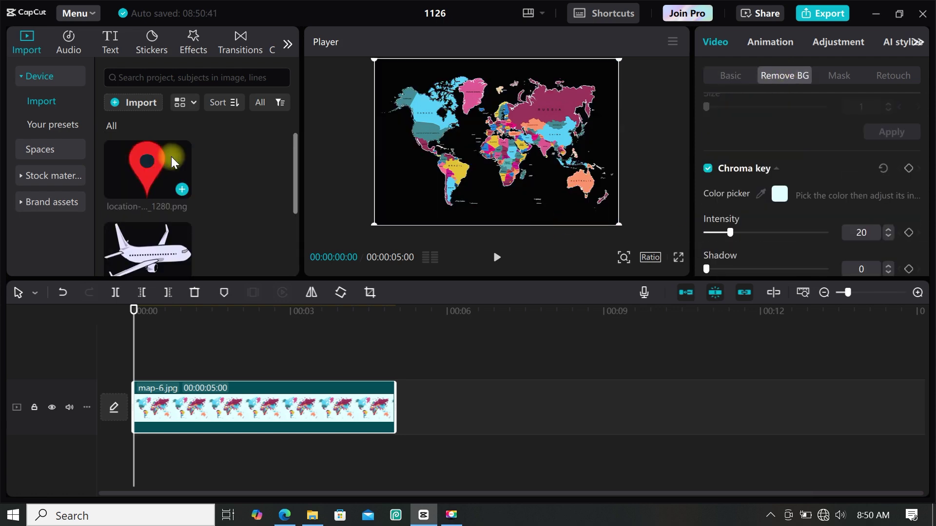
pyautogui.moveTo(181, 158); pyautogui.dragTo(142, 358)
pyautogui.moveTo(551, 224); pyautogui.dragTo(502, 151)
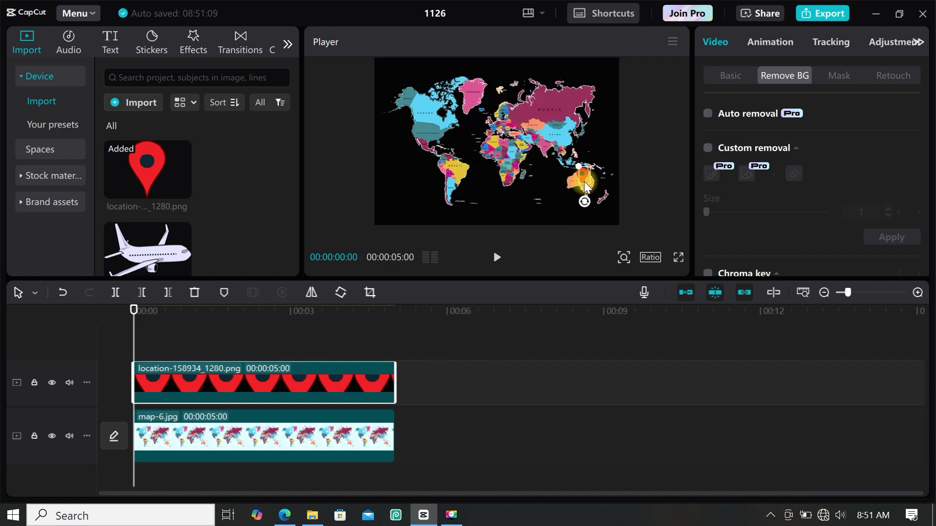
pyautogui.moveTo(582, 181)
pyautogui.mouseDown()
pyautogui.moveTo(577, 166)
pyautogui.moveTo(583, 173)
pyautogui.mouseUp()
pyautogui.moveTo(276, 387); pyautogui.dragTo(276, 344)
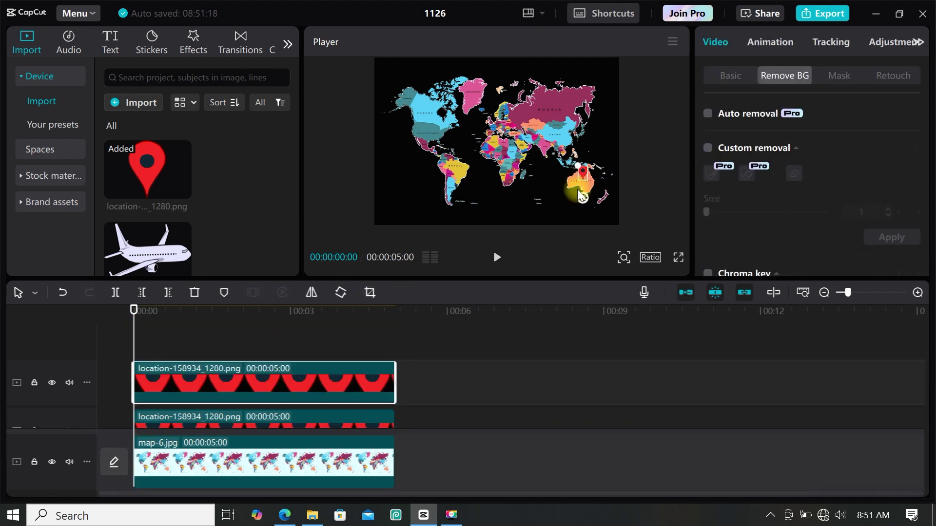
pyautogui.moveTo(576, 173); pyautogui.dragTo(417, 103)
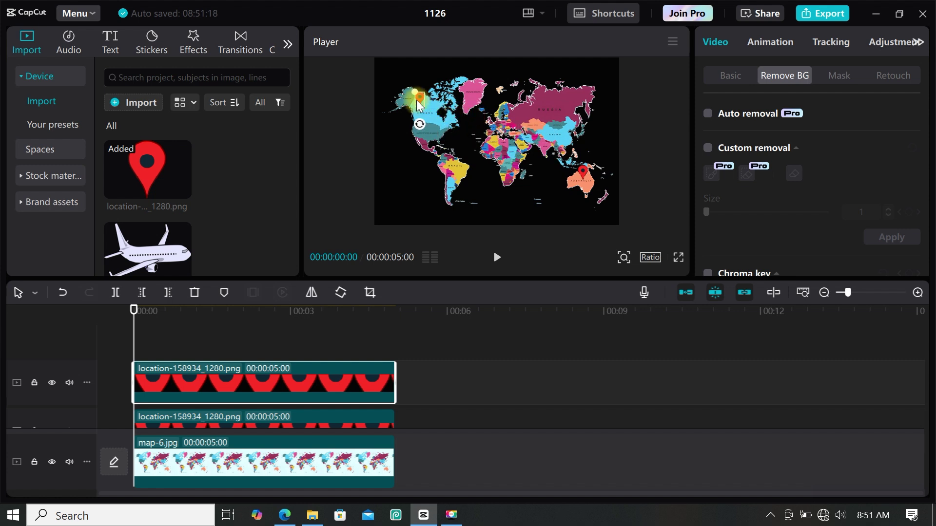
# Step: Add a default text clip above the pins and extend it to the end of the map clip
pyautogui.click(117, 41)
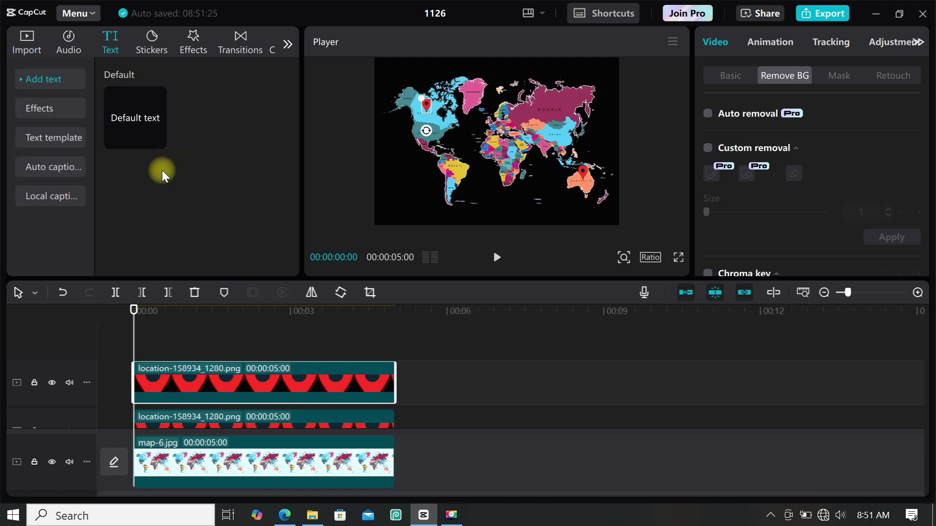
pyautogui.click(160, 136)
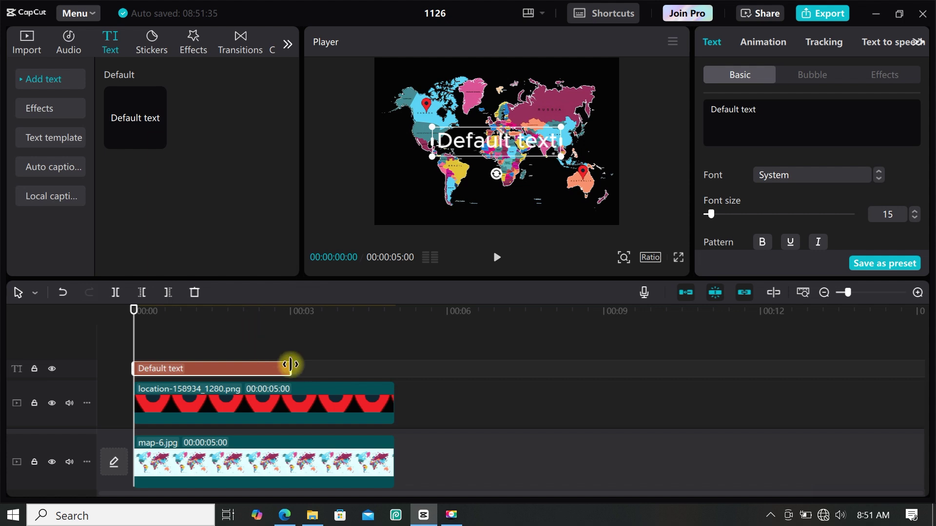
pyautogui.moveTo(291, 365); pyautogui.dragTo(395, 367)
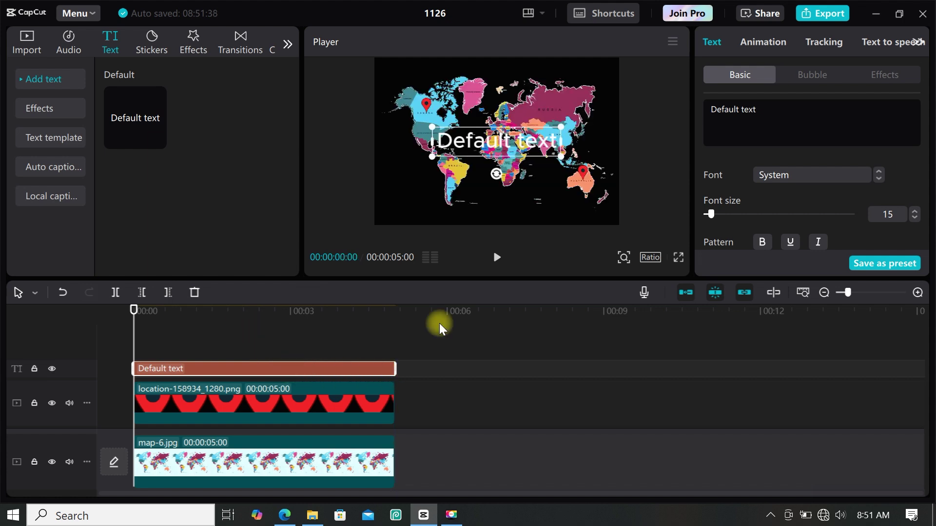
# Step: Replace the default text with a long row of hyphens and set its font size to 13
pyautogui.click(720, 109)
pyautogui.write('-------------------')
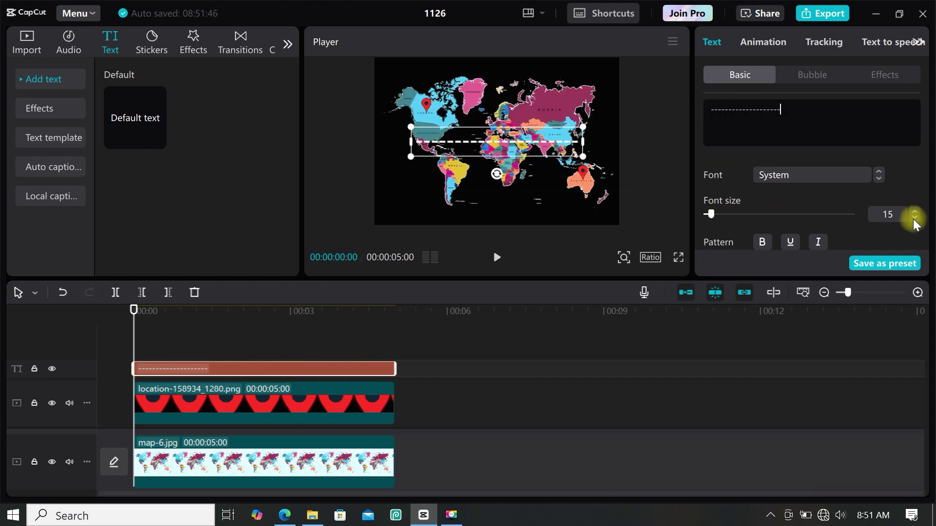
pyautogui.write('----------')
pyautogui.click(914, 219)
pyautogui.click(915, 219)
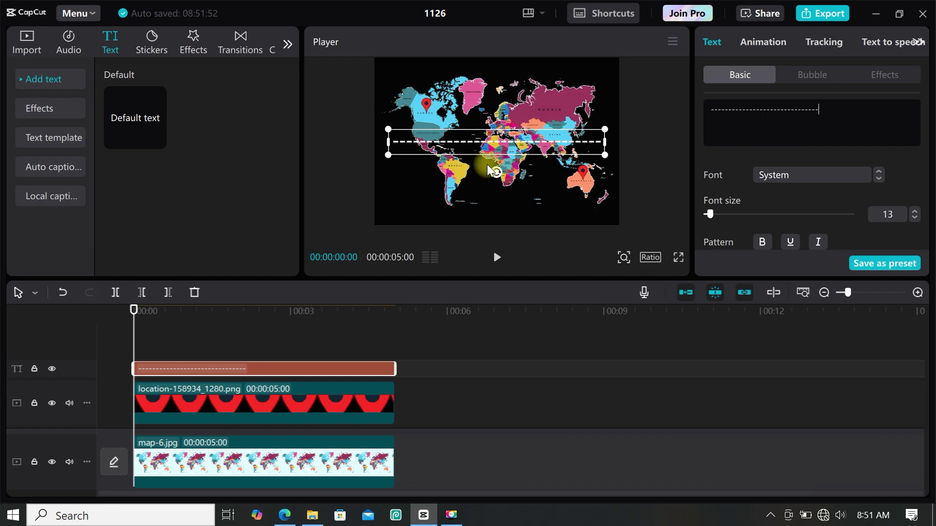
# Step: Rotate the dashed text to slope from Canada down to Australia and turn on its Curve option
pyautogui.moveTo(496, 172)
pyautogui.mouseDown()
pyautogui.moveTo(479, 167)
pyautogui.moveTo(487, 168)
pyautogui.mouseUp()
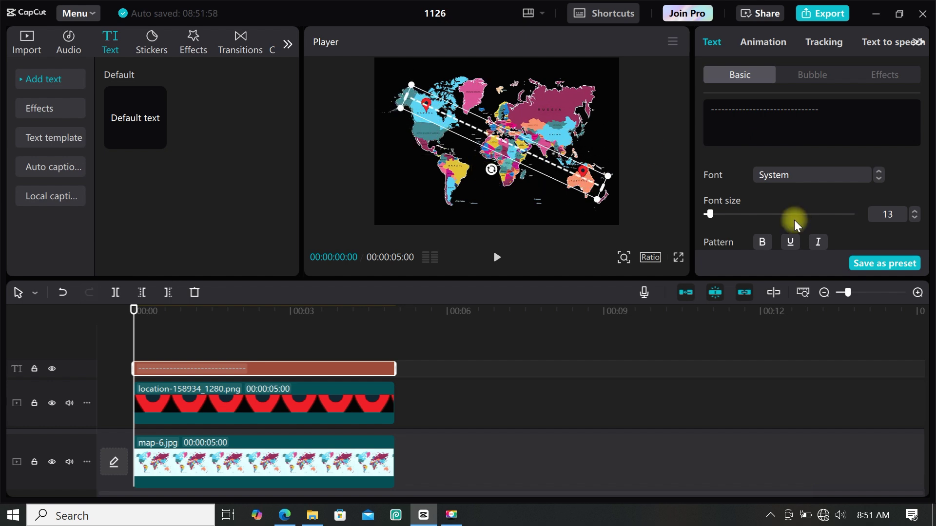
pyautogui.scroll(-10, 790, 208)
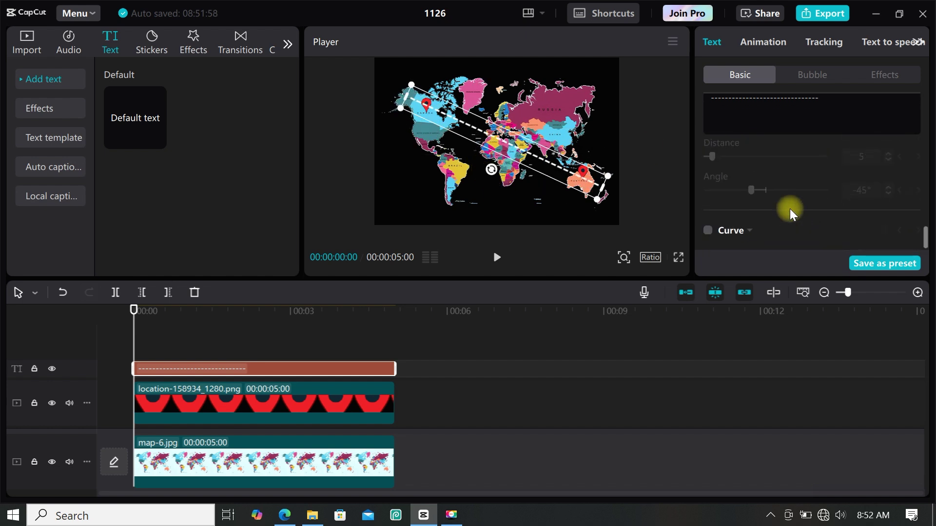
pyautogui.scroll(-2, 737, 225)
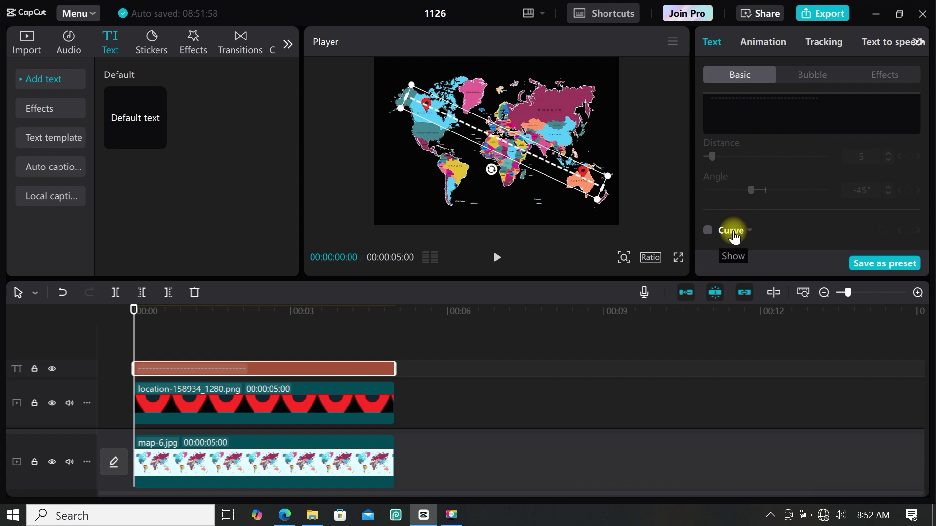
pyautogui.click(733, 234)
pyautogui.scroll(-2, 737, 229)
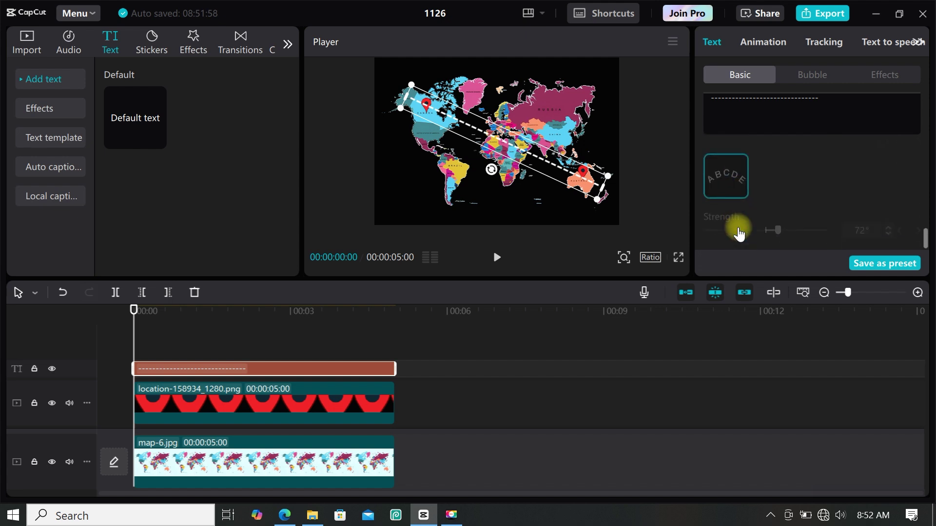
pyautogui.scroll(2, 724, 171)
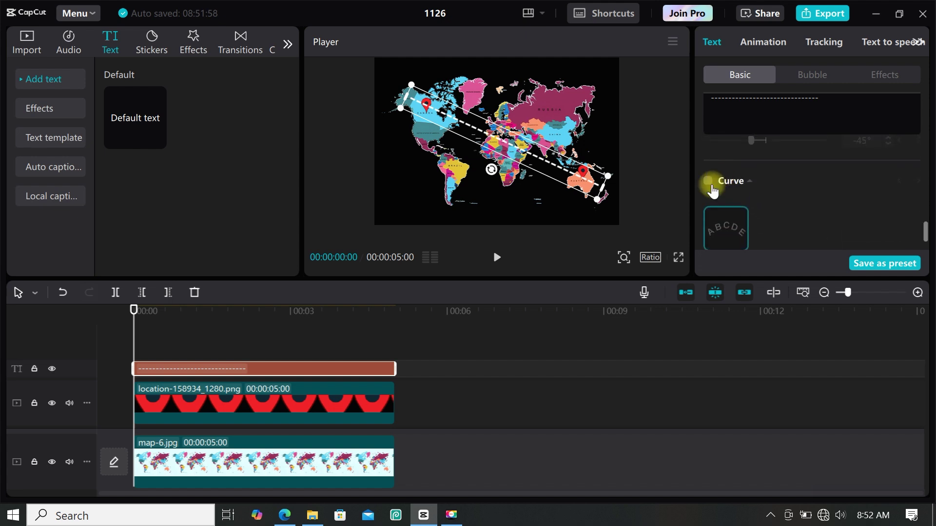
pyautogui.click(707, 181)
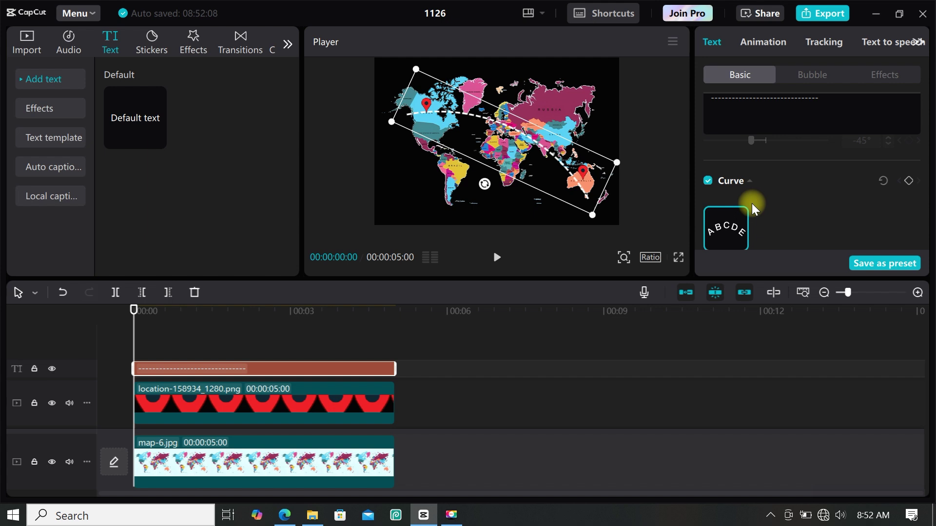
# Step: Shorten, reposition and slightly rotate the curved dashed line so its ends meet the Canada and Australia pins
pyautogui.moveTo(565, 167); pyautogui.dragTo(572, 155)
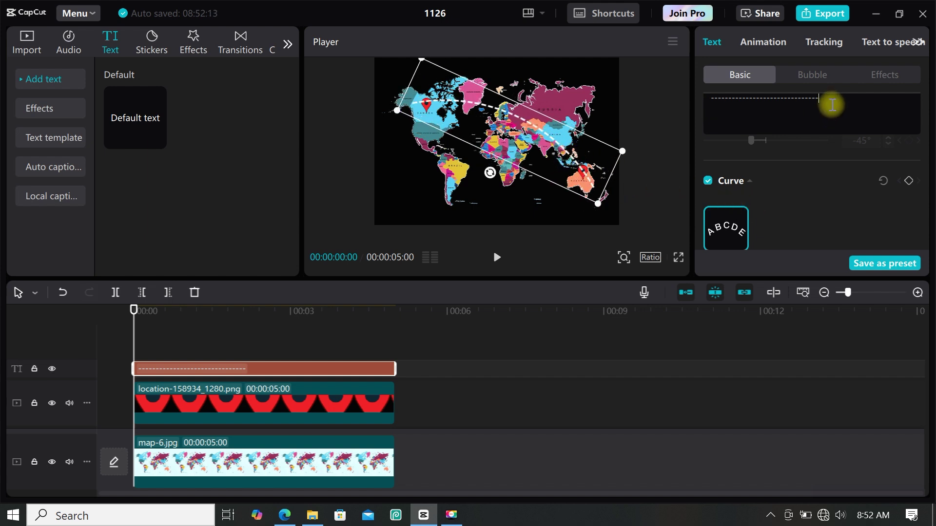
pyautogui.moveTo(489, 172); pyautogui.dragTo(491, 177)
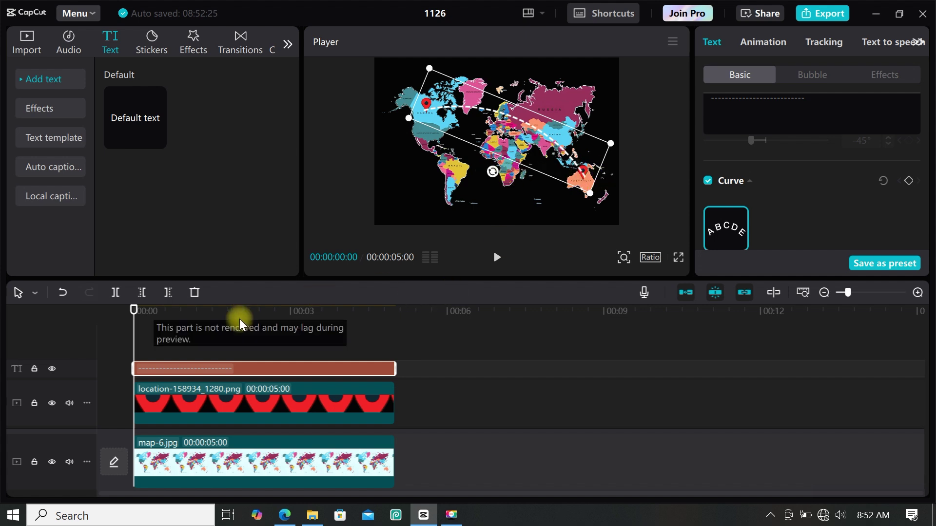
# Step: Move the dashed text layer between the map and the pins and turn it into a compound clip
pyautogui.hotkey('ctrl', 'v')
pyautogui.moveTo(245, 352); pyautogui.dragTo(223, 426)
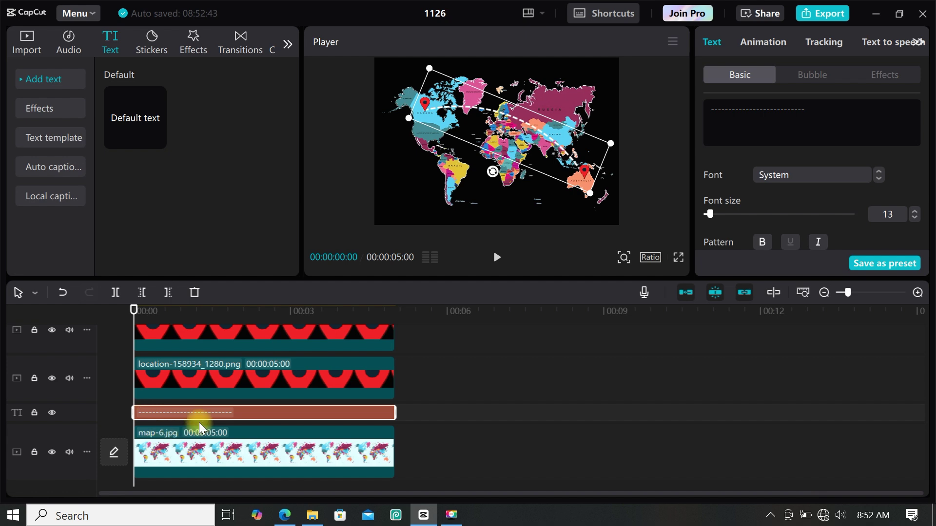
pyautogui.rightClick(209, 412)
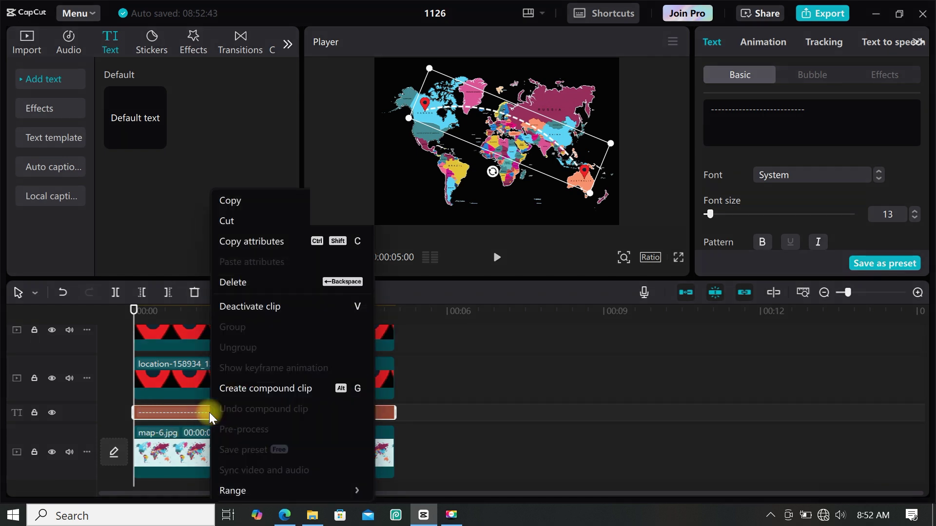
pyautogui.click(260, 385)
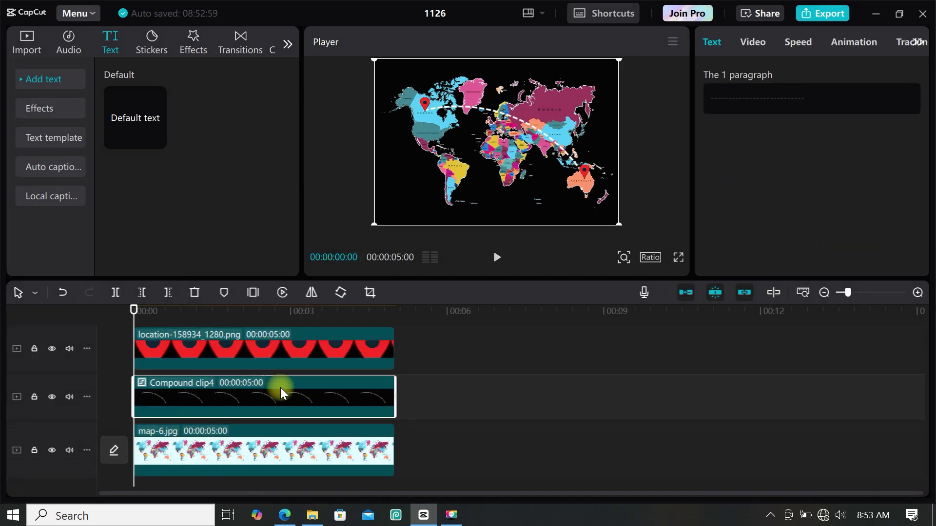
# Step: Apply a Horizontal mask that hides the whole dashed line and add a mask keyframe at 00:00:00:00
pyautogui.click(754, 44)
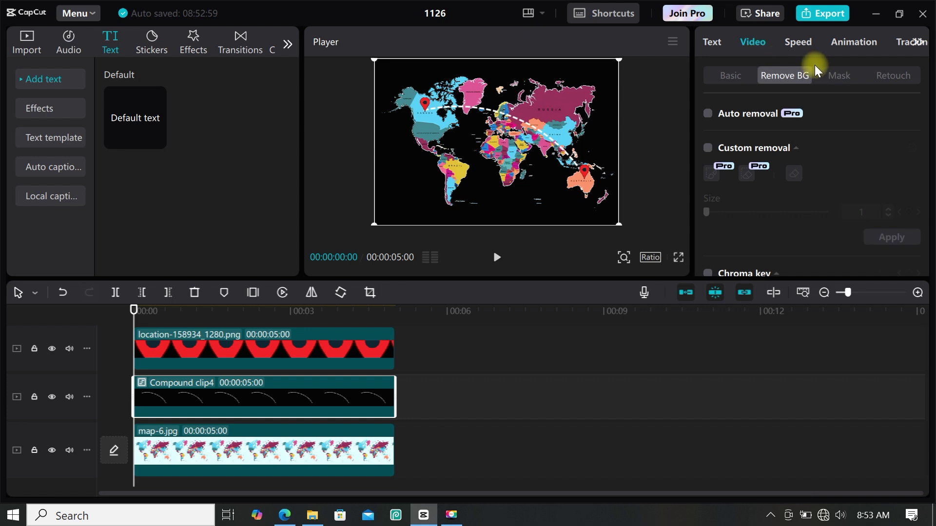
pyautogui.click(839, 75)
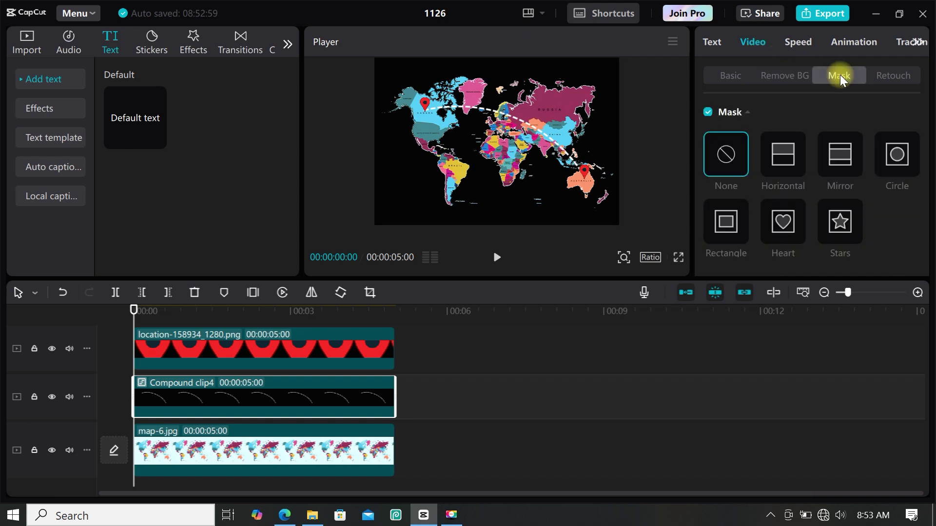
pyautogui.click(789, 162)
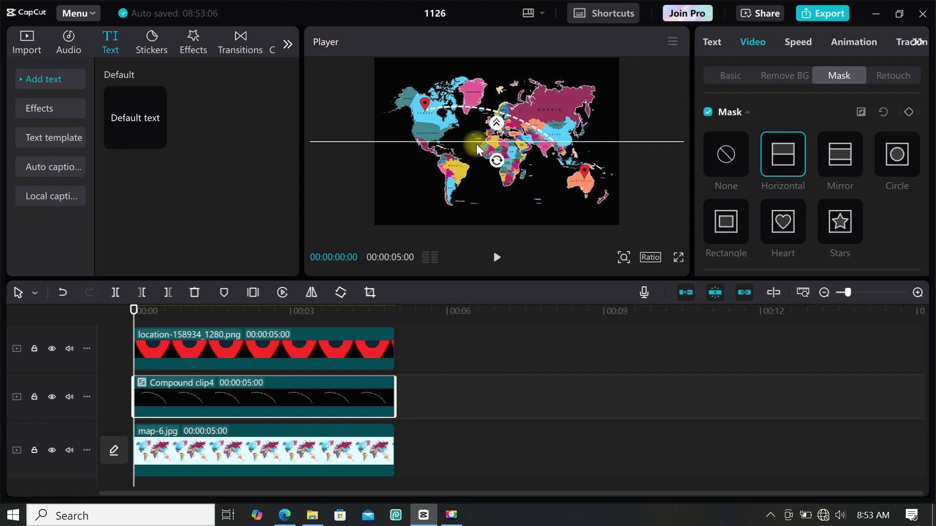
pyautogui.moveTo(476, 145); pyautogui.dragTo(516, 205)
pyautogui.click(909, 109)
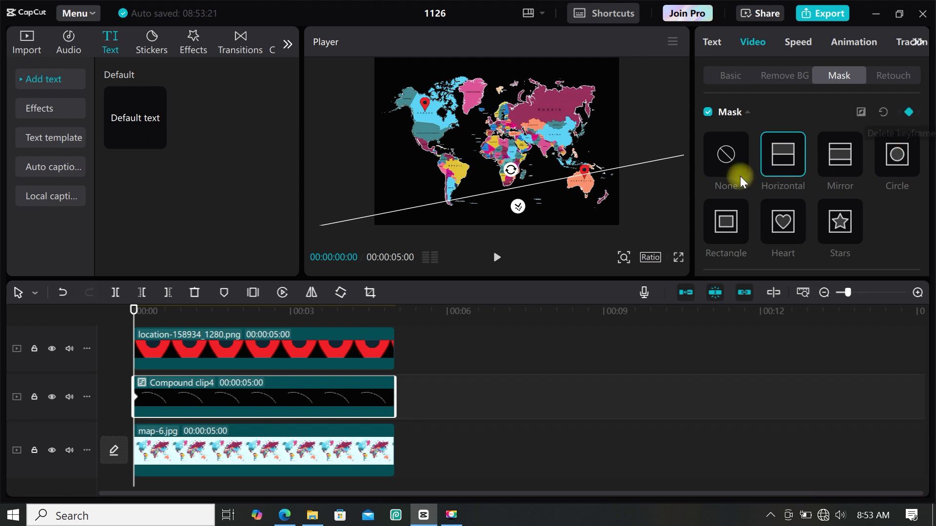
# Step: At 00:00:05:00, rotate the mask until the complete dashed line between the pins is revealed
pyautogui.moveTo(134, 310); pyautogui.dragTo(397, 341)
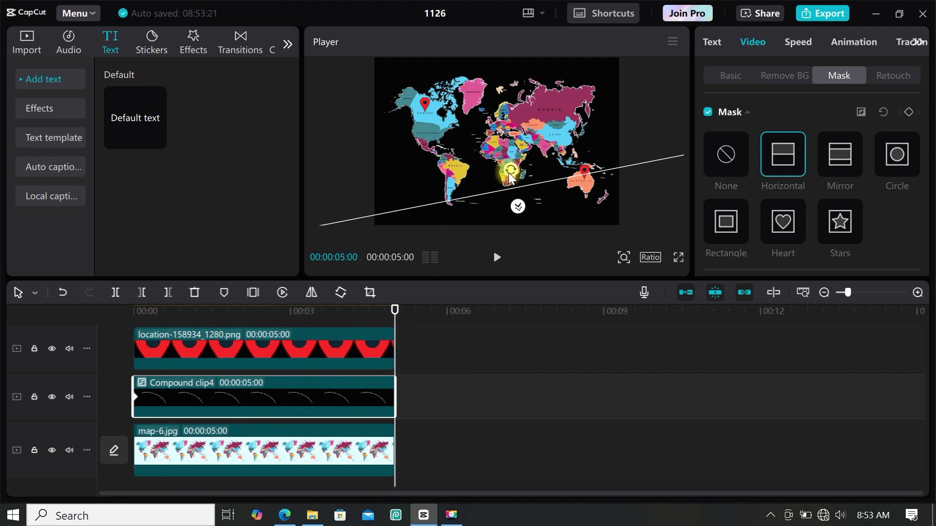
pyautogui.moveTo(510, 169); pyautogui.dragTo(481, 236)
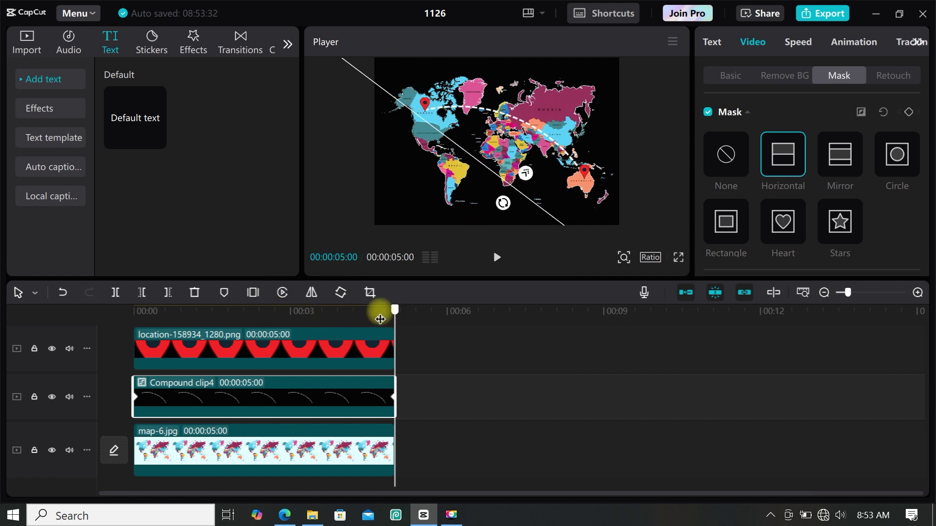
# Step: Play the dashed line animation from the start in full screen, then return to the editor
pyautogui.moveTo(389, 312); pyautogui.dragTo(22, 321)
pyautogui.hotkey('ctrl', 'shift', 'f')
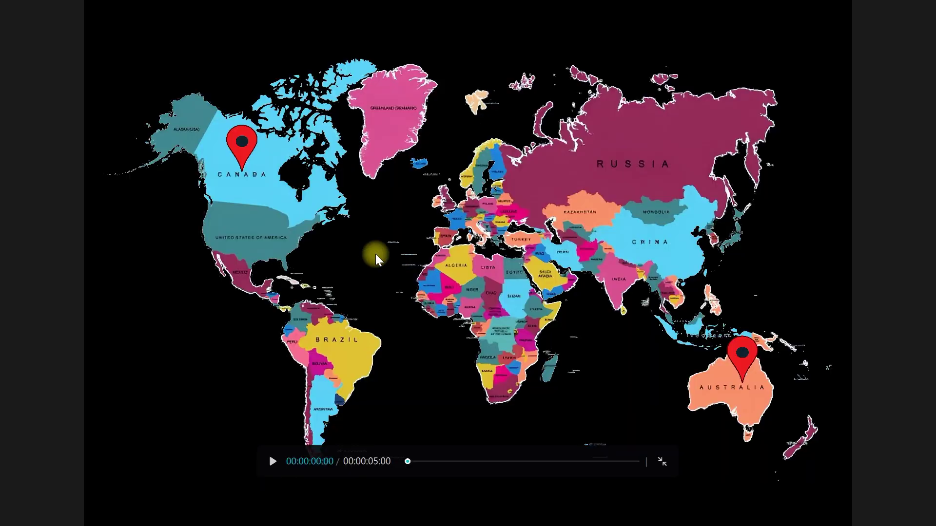
pyautogui.press('space')
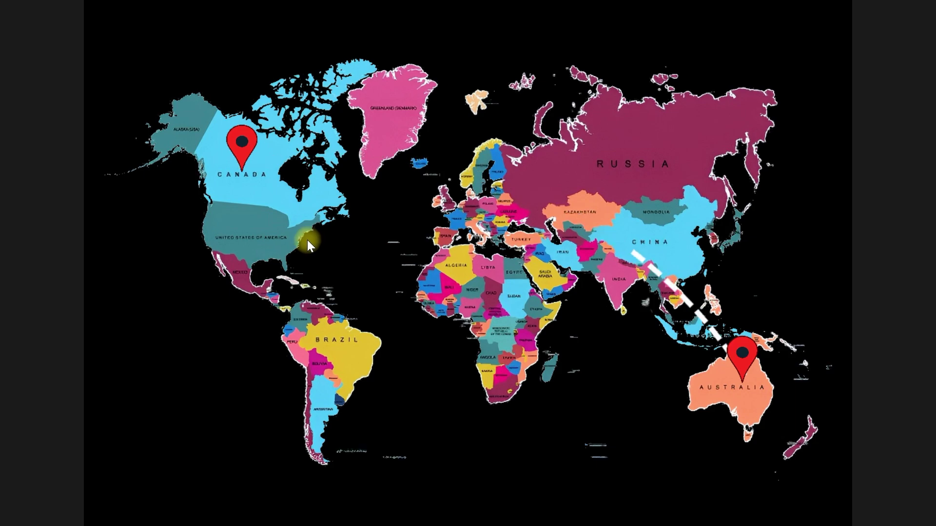
pyautogui.press('Escape')
# Step: Add the airplane image on a new layer above the pins and set its scale to 14%
pyautogui.moveTo(133, 245); pyautogui.dragTo(131, 342)
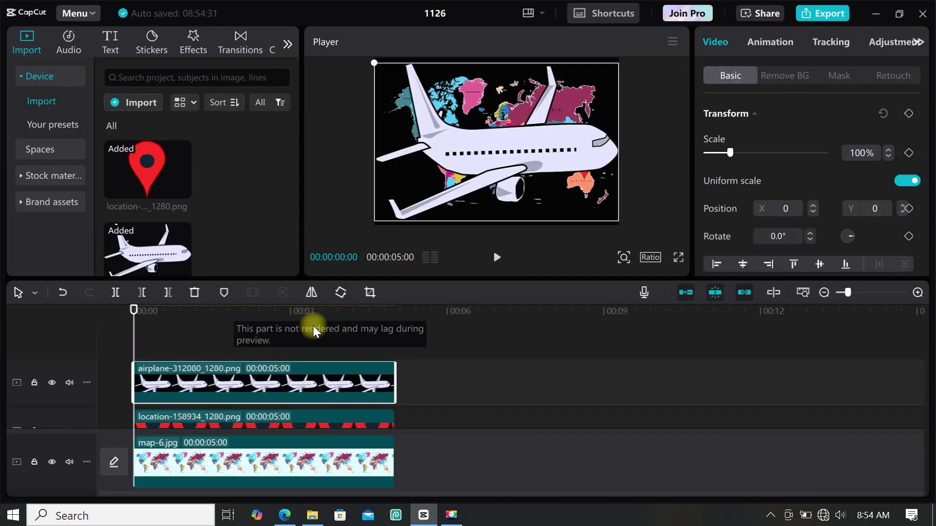
pyautogui.scroll(-1, 313, 326)
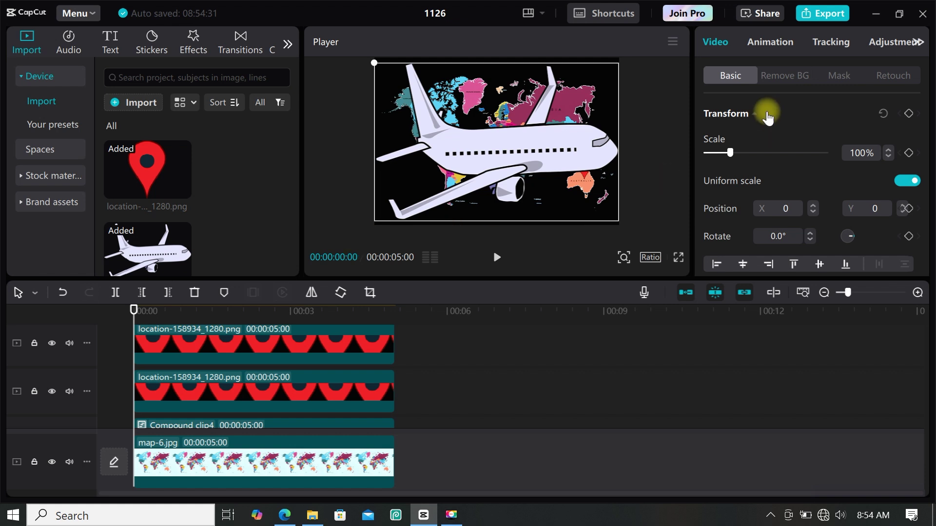
pyautogui.moveTo(727, 154); pyautogui.dragTo(709, 152)
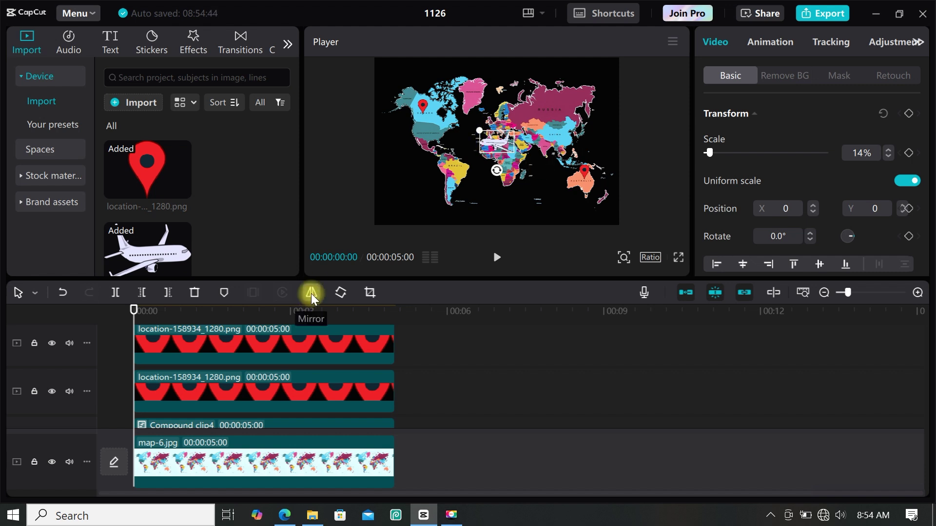
# Step: Place the airplane on Australia's pin at 9% scale, X 1342, Y -482 and 46.5° rotation, and add a Transform keyframe at 00:00:00:00
pyautogui.moveTo(307, 389); pyautogui.dragTo(298, 320)
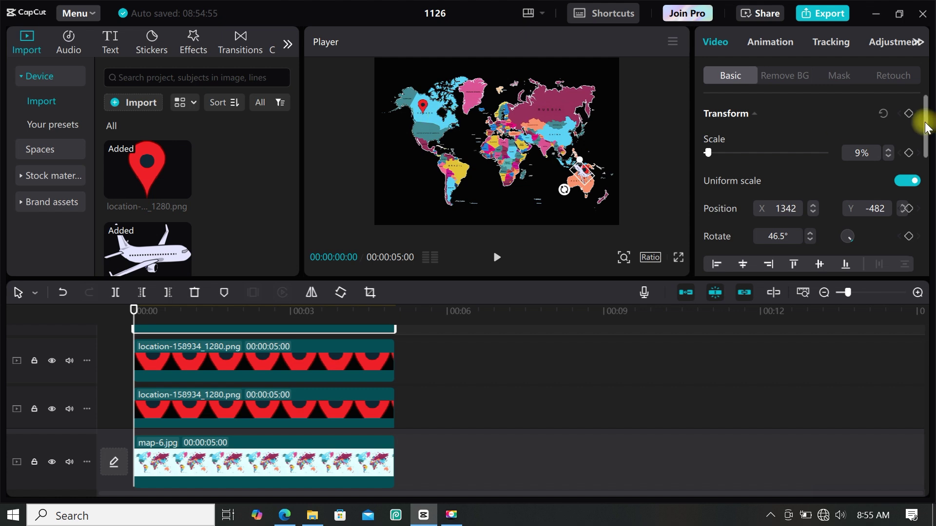
pyautogui.click(907, 116)
# Step: Keyframe the airplane along the first part of the route from Australia, reaching X 625, Y 218 and 39.6° rotation at 00:00:02:09
pyautogui.scroll(3, 134, 307)
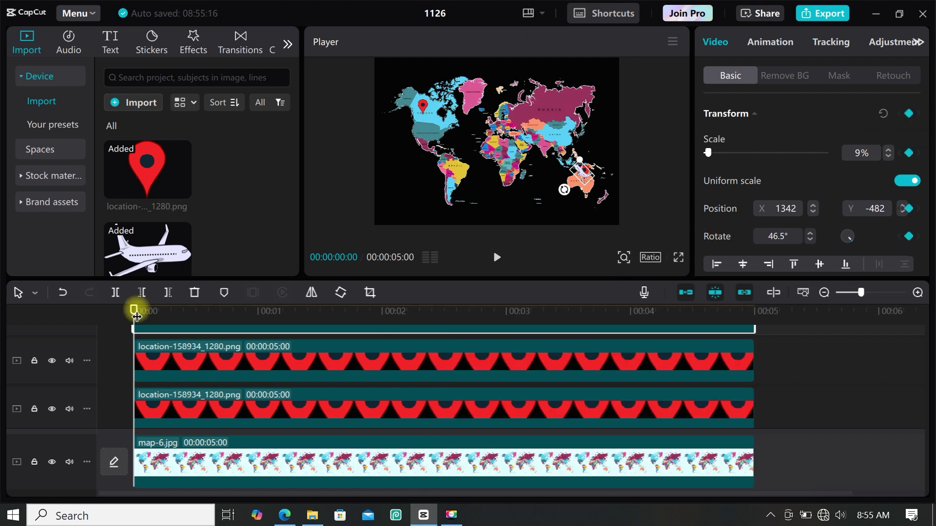
pyautogui.moveTo(134, 310); pyautogui.dragTo(286, 312)
pyautogui.moveTo(556, 148); pyautogui.dragTo(541, 137)
pyautogui.moveTo(286, 310); pyautogui.dragTo(365, 310)
pyautogui.moveTo(550, 169); pyautogui.dragTo(546, 160)
pyautogui.moveTo(365, 310); pyautogui.dragTo(419, 310)
pyautogui.moveTo(536, 136); pyautogui.dragTo(521, 148)
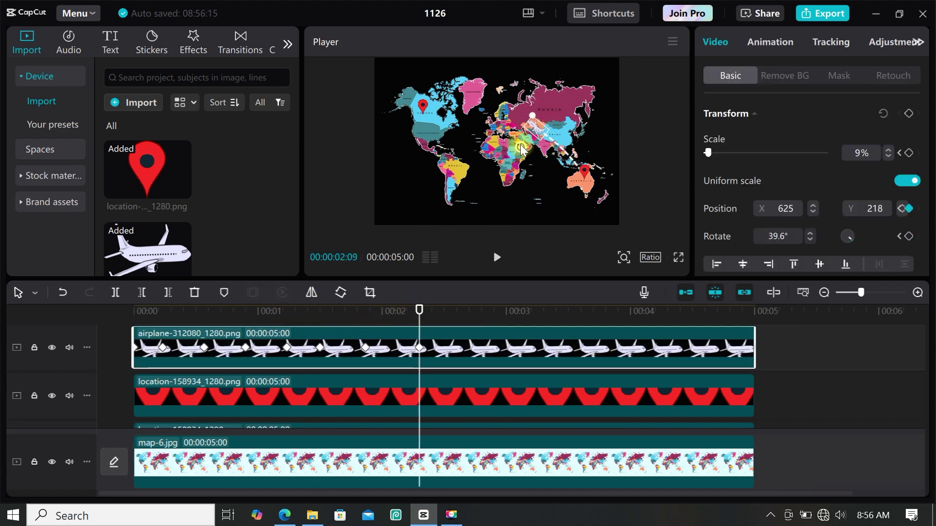
# Step: Continue keyframing the airplane along the route at successive times, reaching X 0, Y 471 and 11.7° rotation at 00:00:03:28
pyautogui.moveTo(419, 310); pyautogui.dragTo(477, 310)
pyautogui.moveTo(536, 128); pyautogui.dragTo(525, 121)
pyautogui.moveTo(476, 310); pyautogui.dragTo(547, 310)
pyautogui.moveTo(524, 121); pyautogui.dragTo(514, 119)
pyautogui.moveTo(547, 310); pyautogui.dragTo(589, 310)
pyautogui.moveTo(514, 119); pyautogui.dragTo(509, 115)
pyautogui.moveTo(589, 310); pyautogui.dragTo(621, 310)
pyautogui.moveTo(509, 116); pyautogui.dragTo(499, 113)
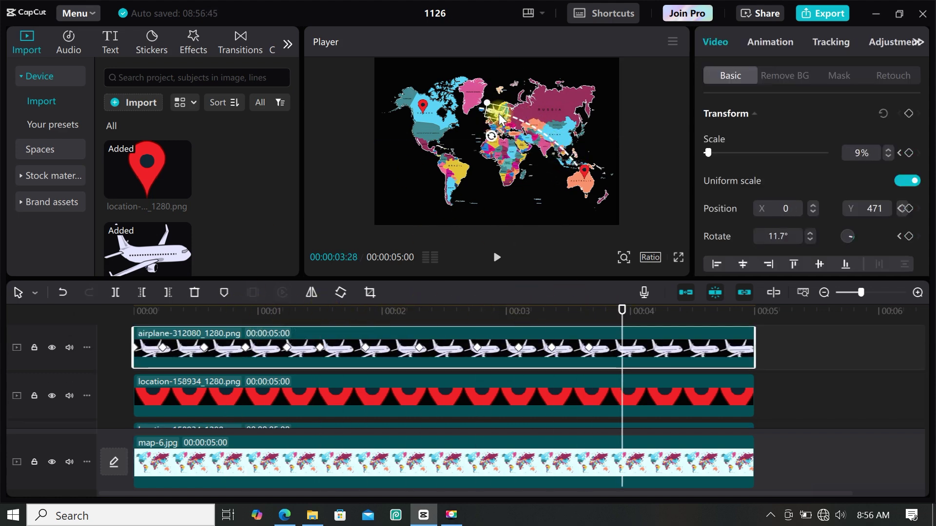
# Step: Keyframe the airplane over the last part of the route so it ends on Canada's pin at X -1096, Y 522 and -19.9° rotation
pyautogui.moveTo(621, 310); pyautogui.dragTo(650, 310)
pyautogui.moveTo(498, 113); pyautogui.dragTo(464, 130)
pyautogui.moveTo(650, 310); pyautogui.dragTo(687, 310)
pyautogui.moveTo(464, 130); pyautogui.dragTo(464, 131)
pyautogui.moveTo(688, 310); pyautogui.dragTo(736, 310)
pyautogui.moveTo(439, 121); pyautogui.dragTo(424, 109)
pyautogui.moveTo(735, 310); pyautogui.dragTo(754, 310)
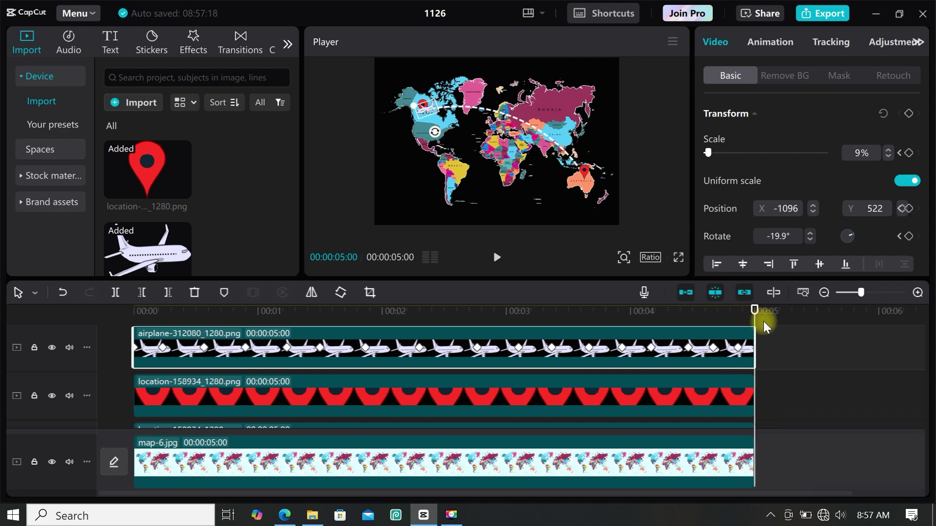
# Step: Undo the last edit, play the airplane animation from the start in full screen, and return to the editor
pyautogui.scroll(-5, 815, 217)
pyautogui.hotkey('ctrl', 'z')
pyautogui.press('Home')
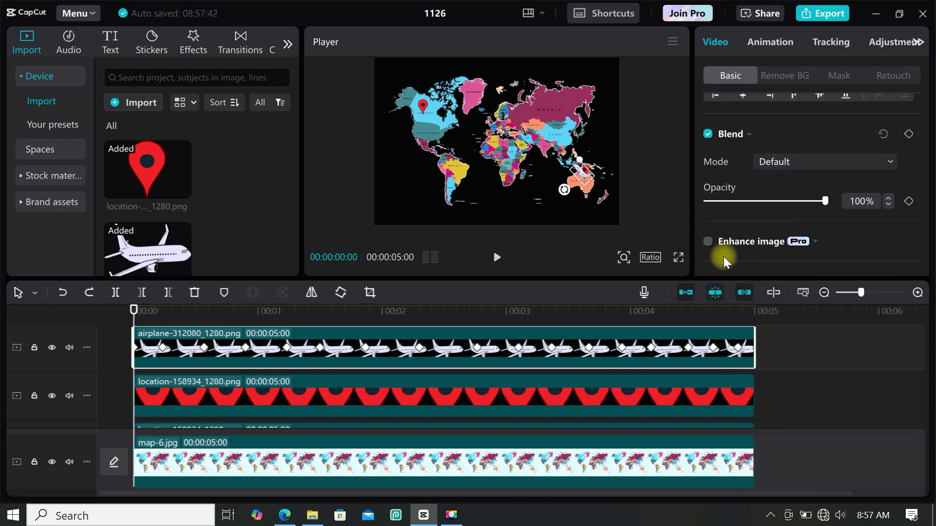
pyautogui.click(678, 257)
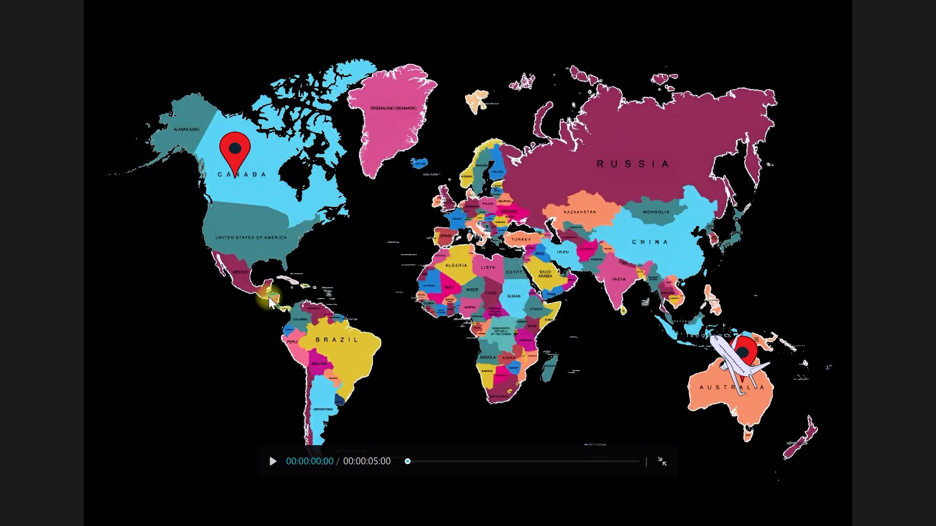
pyautogui.press('space')
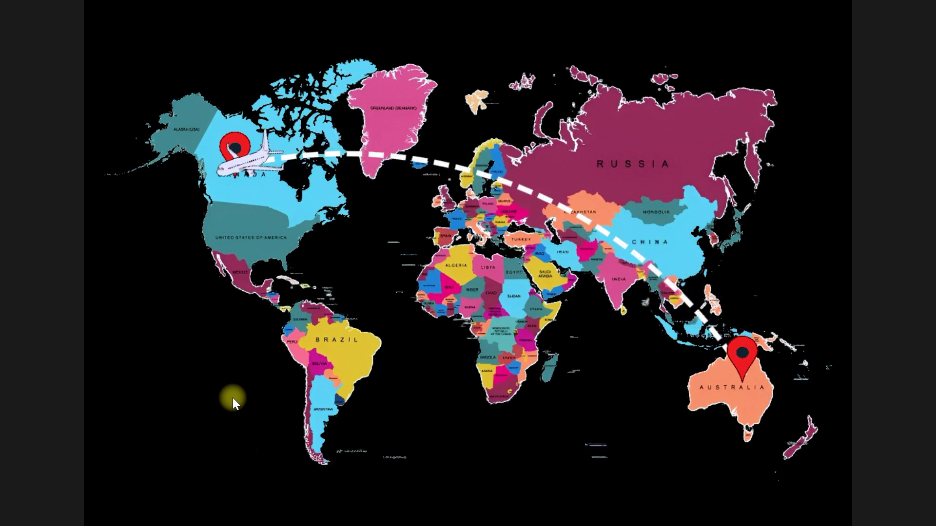
pyautogui.press('Escape')
# Step: Move the airplane layer below the location pins and apply a 0.5 s Fade In animation to both pins, previewing the result
pyautogui.moveTo(342, 358); pyautogui.dragTo(157, 417)
pyautogui.click(770, 42)
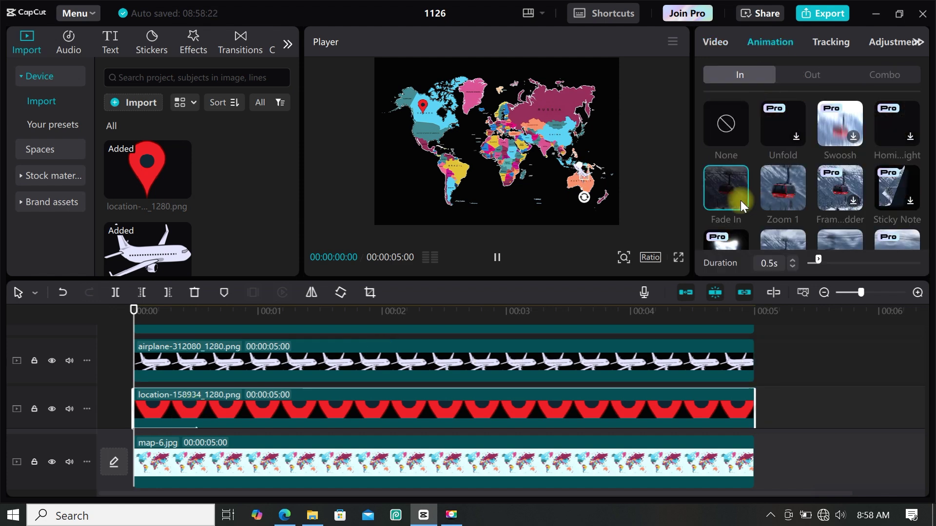
pyautogui.click(725, 187)
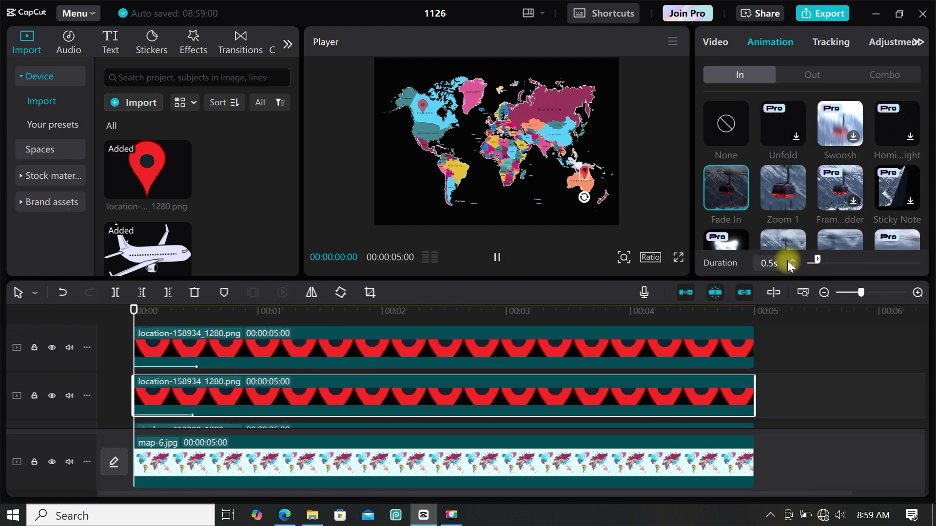
pyautogui.press('space')
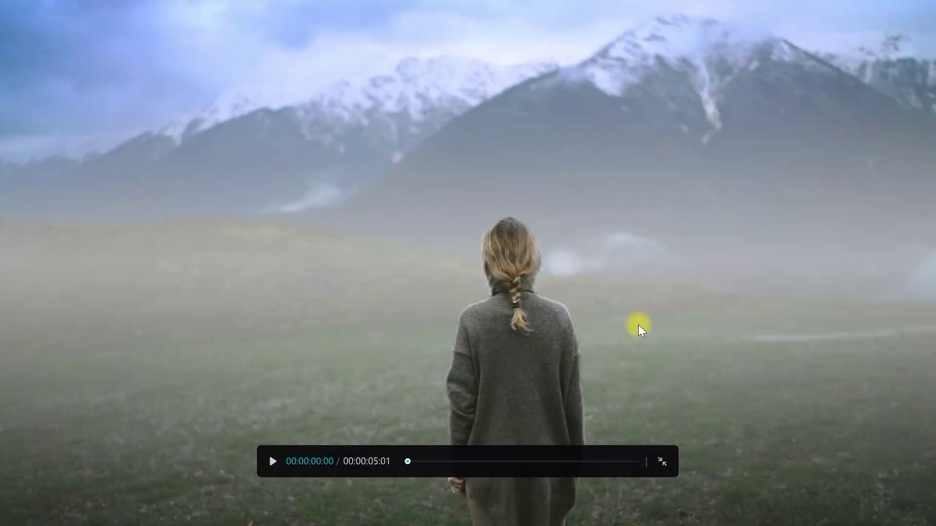
# Step: Play the foggy mountain scene from the start in full screen
pyautogui.press('space')
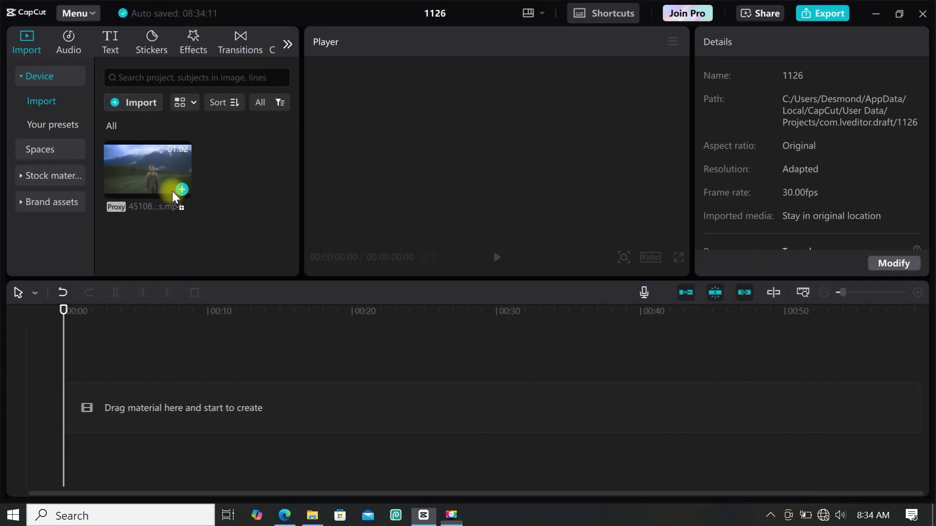
# Step: Add the 4510883-uhd_3840_2160_24fps.mp4 video to the timeline, cut off its end at 00:00:07:07, and fit the timeline to the clip
pyautogui.moveTo(172, 191); pyautogui.dragTo(135, 409)
pyautogui.moveTo(135, 351); pyautogui.dragTo(165, 305)
pyautogui.click(167, 293)
pyautogui.click(804, 294)
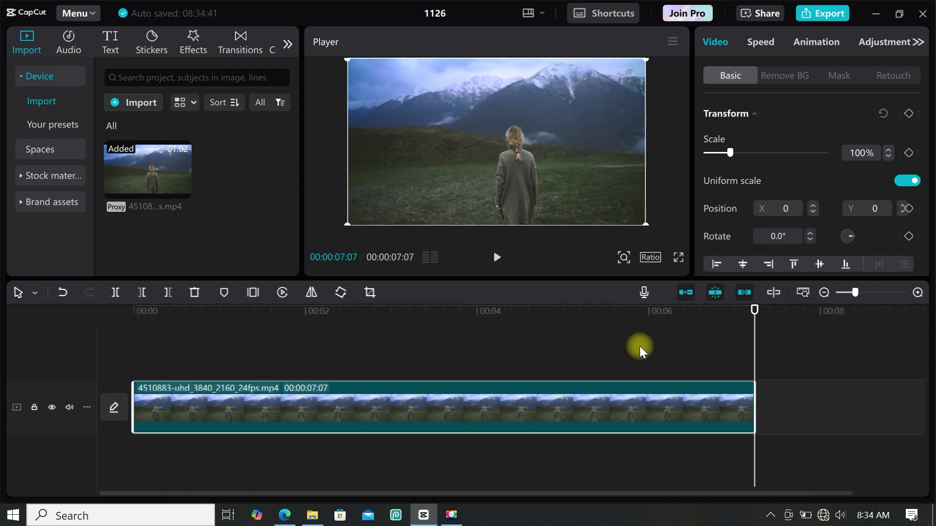
# Step: Duplicate the mountain clip onto a track directly above the original, starting at 00:00:00:00
pyautogui.moveTo(208, 367); pyautogui.dragTo(217, 375)
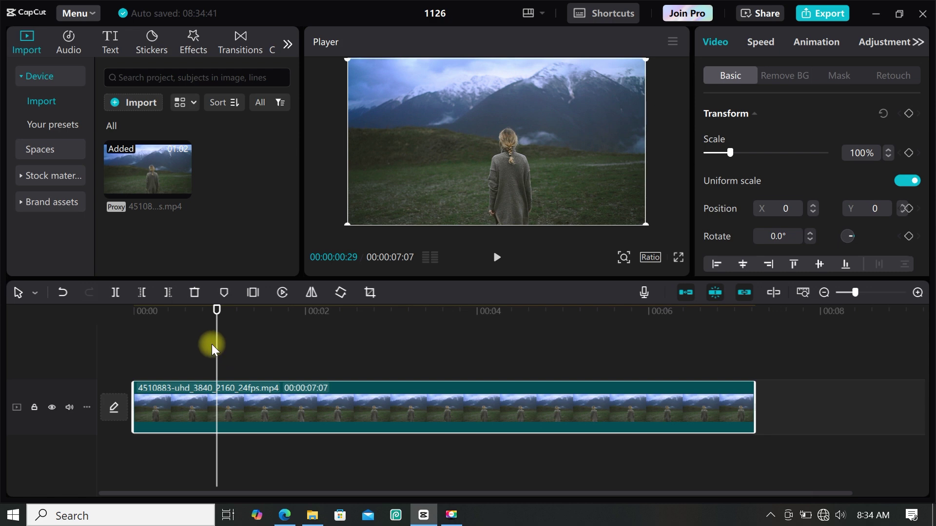
pyautogui.click(168, 361)
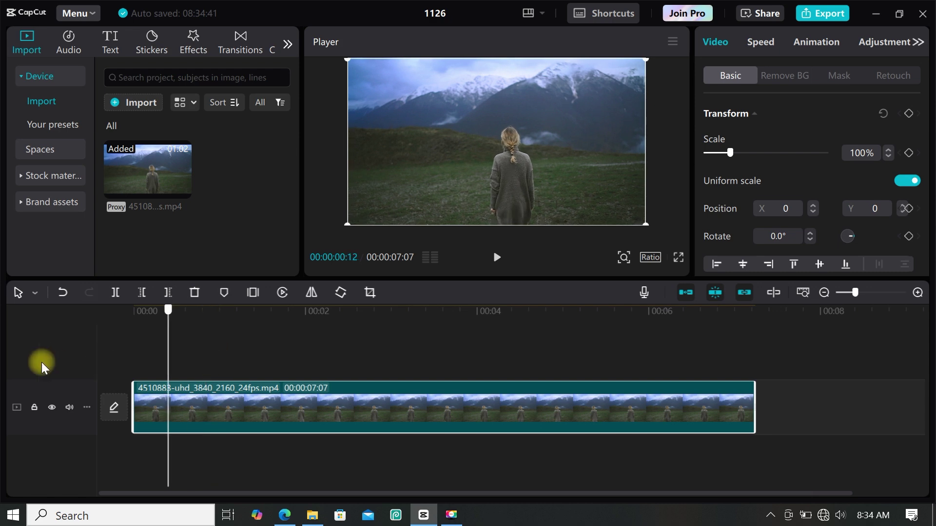
pyautogui.press('Home')
pyautogui.moveTo(183, 405); pyautogui.dragTo(172, 344)
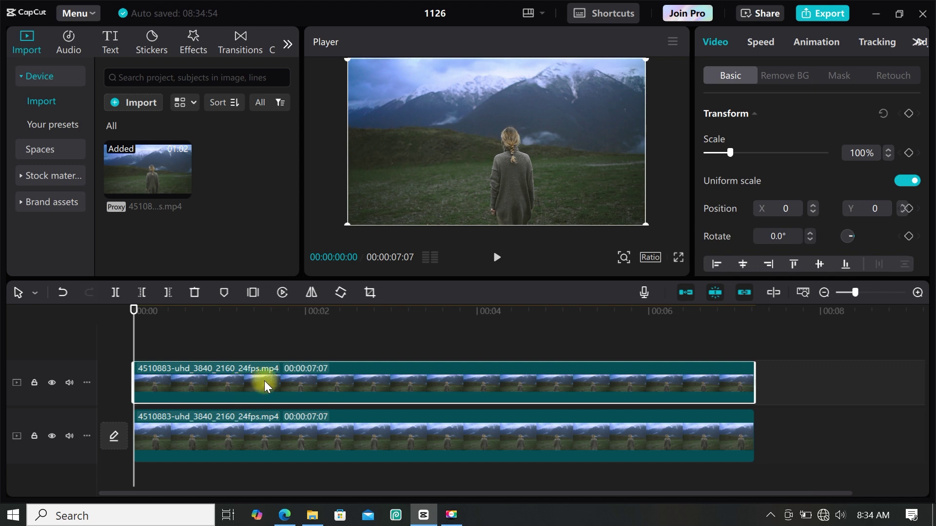
# Step: Remove the upper clip's background with Auto removal and check the subject mask by turning Custom removal on and off again
pyautogui.click(780, 79)
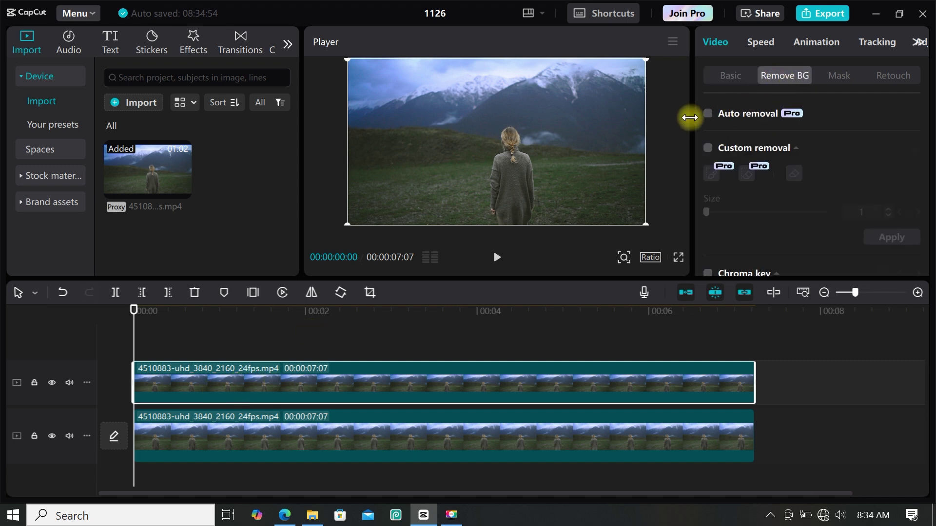
pyautogui.click(708, 115)
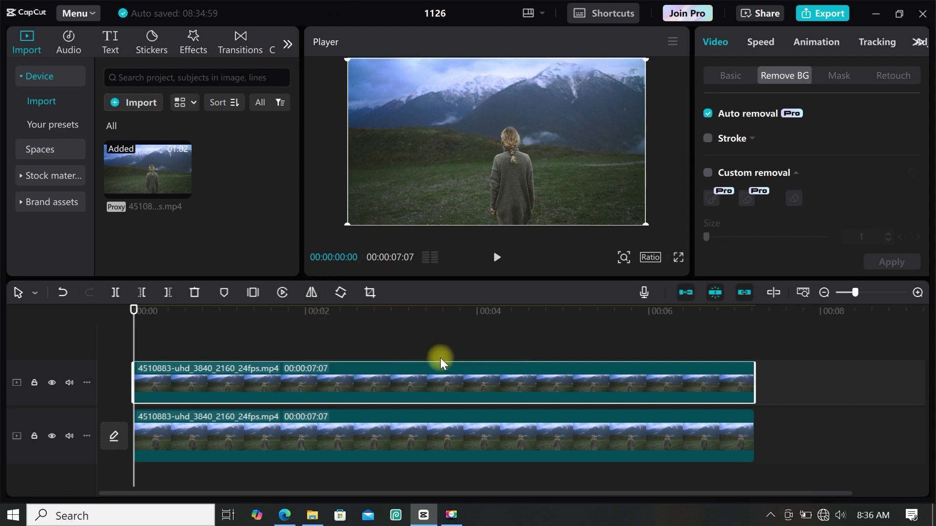
pyautogui.click(708, 173)
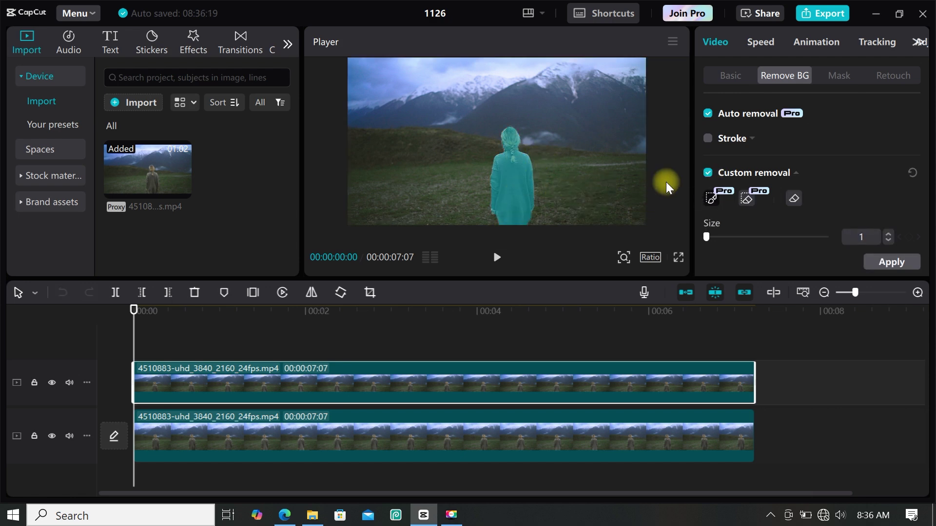
pyautogui.click(707, 173)
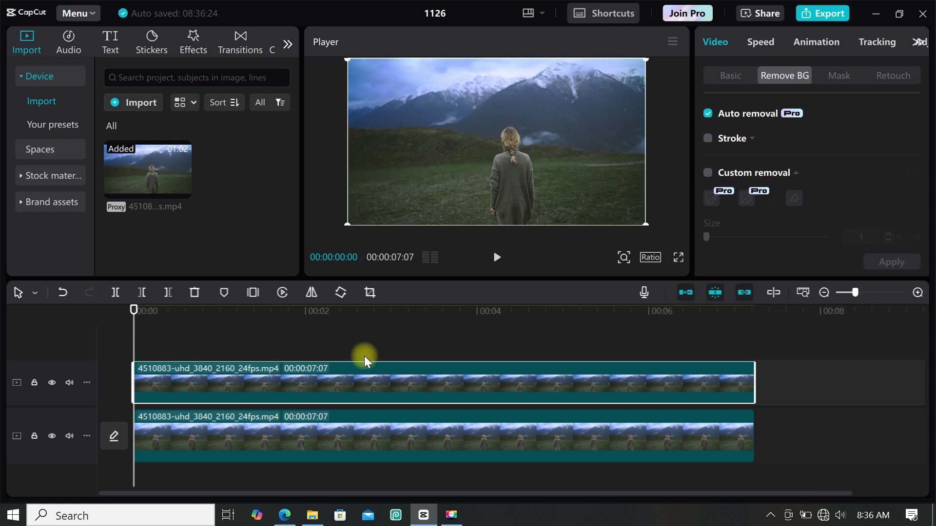
# Step: Add the white stock clip on a new track above the mountain clips and trim all the clips to end at 00:00:05:01
pyautogui.click(68, 177)
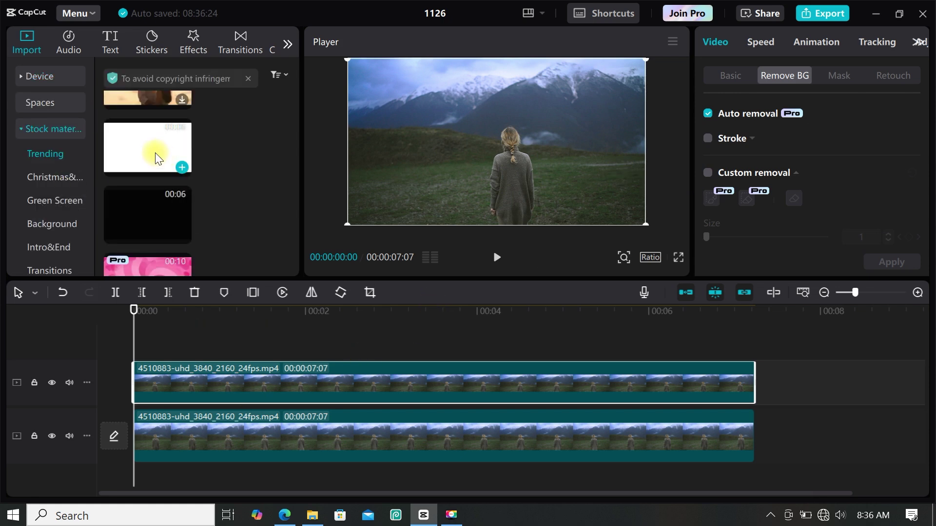
pyautogui.moveTo(155, 153); pyautogui.dragTo(568, 419)
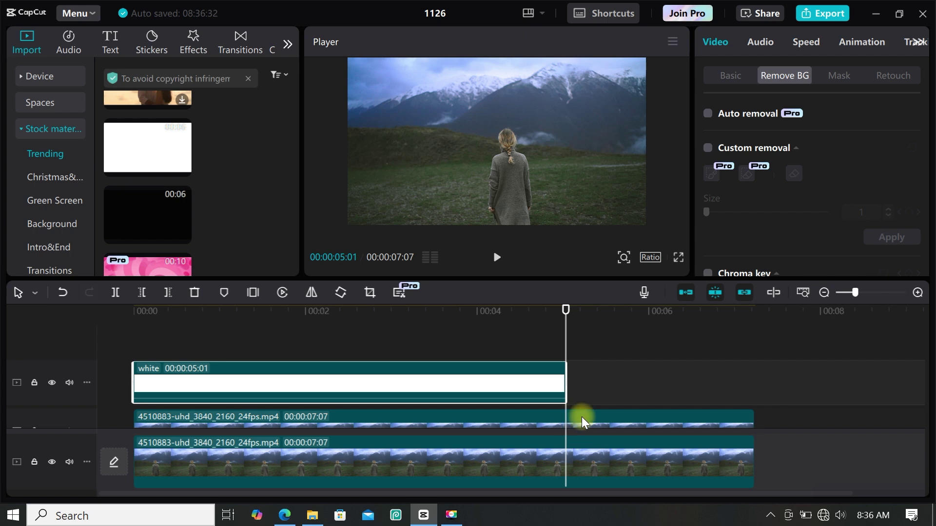
pyautogui.click(589, 419)
pyautogui.hotkey('ctrl', 'a')
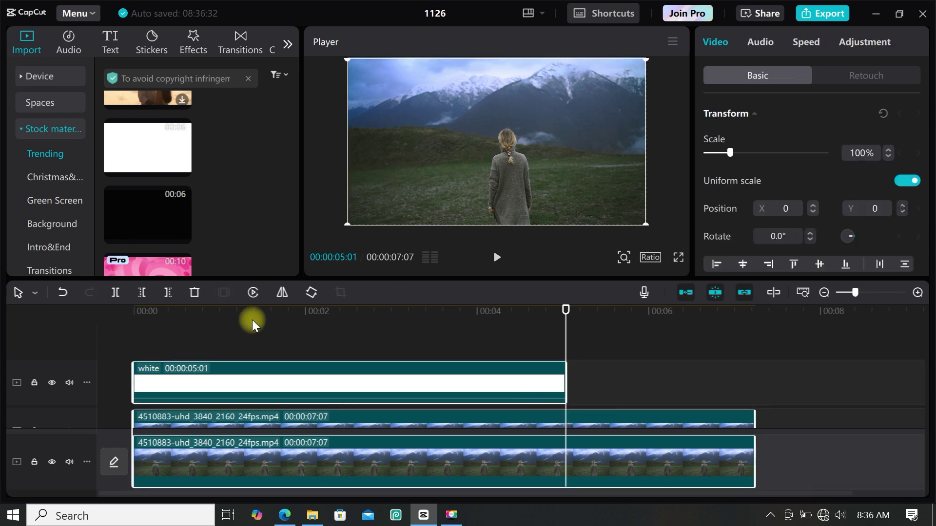
pyautogui.click(163, 296)
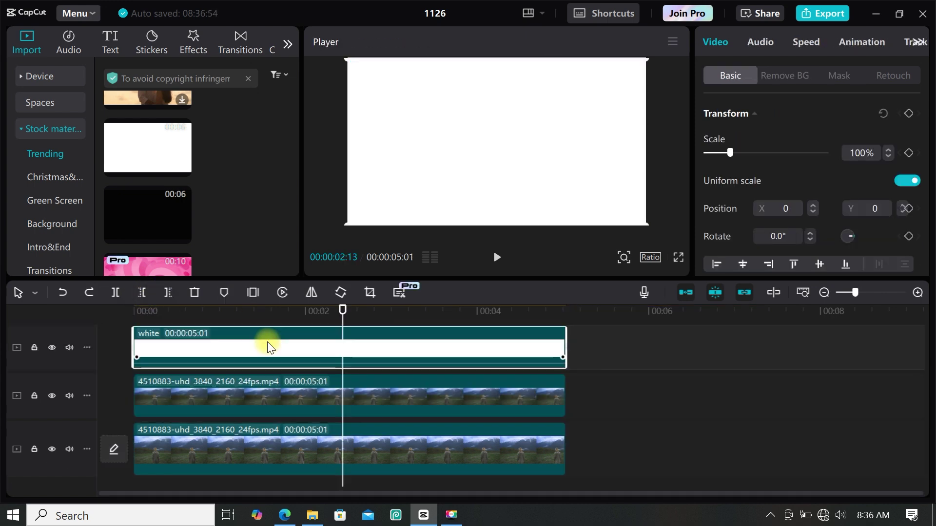
# Step: Move the white clip between the cutout and background clips and apply a Mirror mask with strongly feathered edges
pyautogui.moveTo(267, 341); pyautogui.dragTo(270, 422)
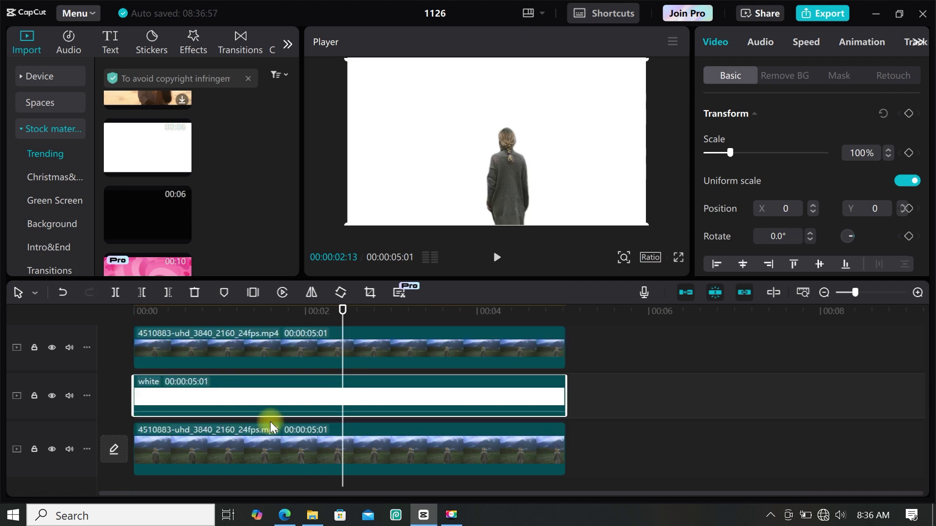
pyautogui.click(837, 74)
pyautogui.click(840, 151)
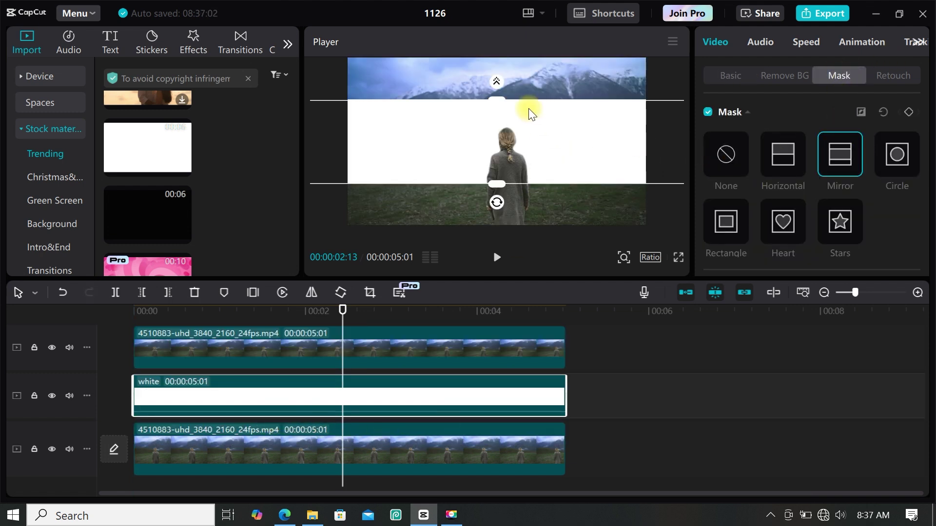
pyautogui.moveTo(499, 85); pyautogui.dragTo(506, 55)
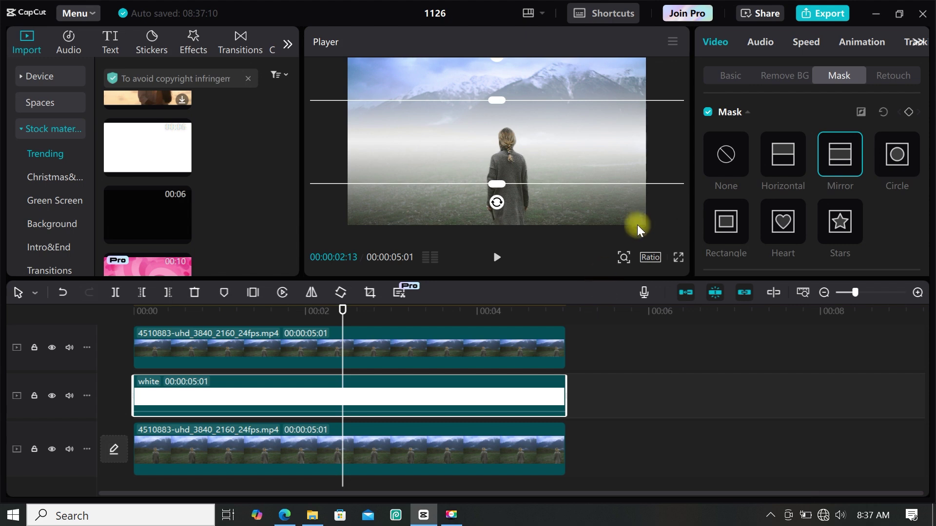
# Step: Set the white clip's opacity to 65% in its blend settings
pyautogui.click(718, 74)
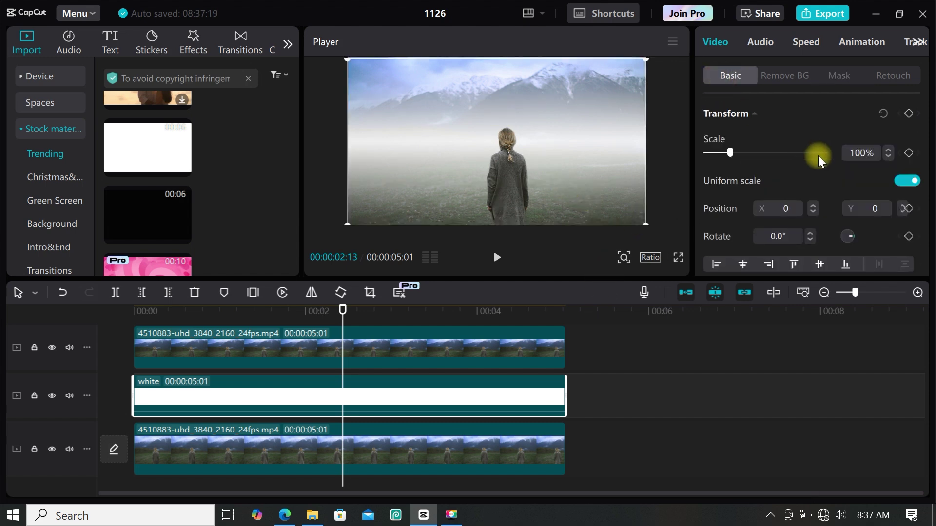
pyautogui.scroll(-3, 926, 132)
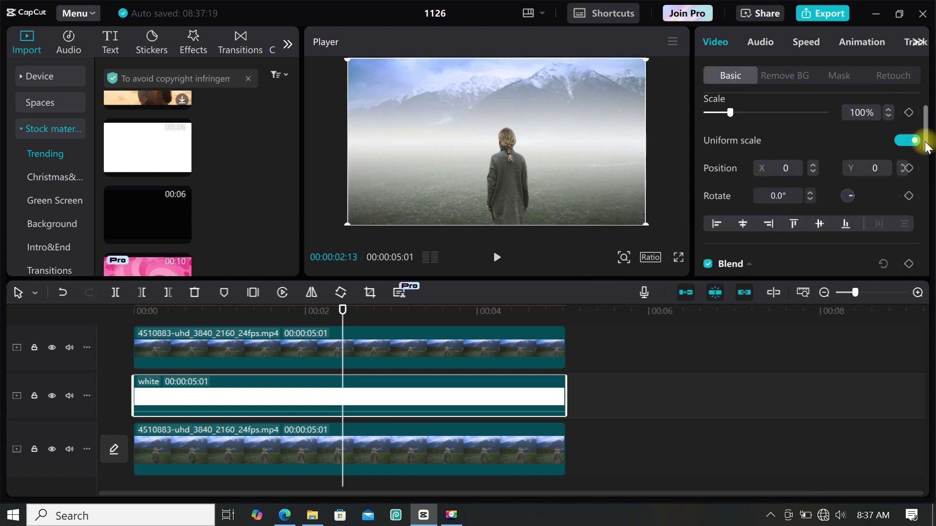
pyautogui.click(811, 219)
pyautogui.moveTo(811, 220); pyautogui.dragTo(782, 209)
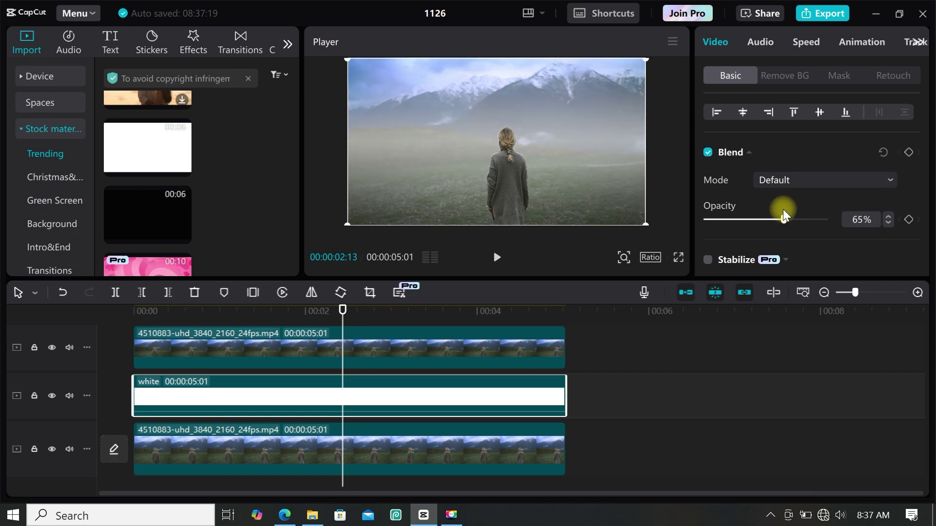
# Step: Play the fog effect in full screen and return to the editor
pyautogui.hotkey('ctrl', 'shift', 'f')
pyautogui.press('space')
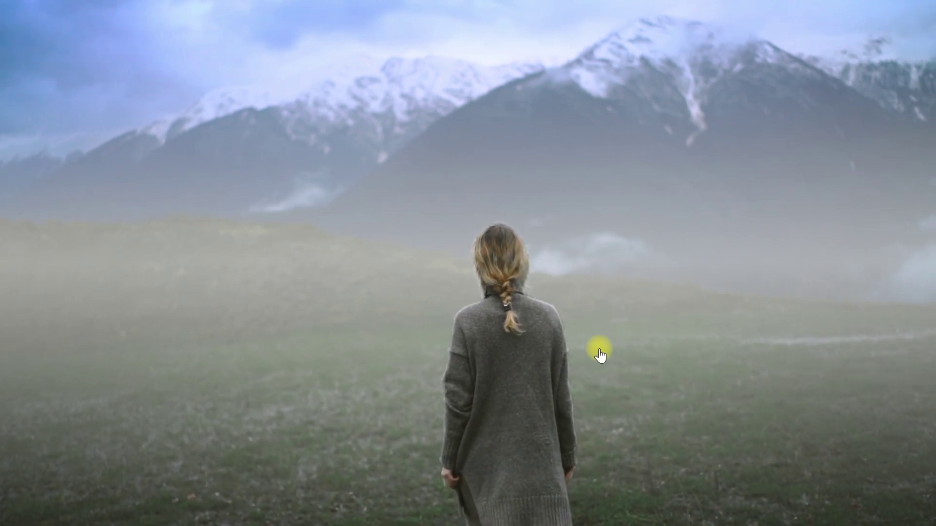
pyautogui.press('Escape')
# Step: Reduce the white clip's opacity further and open its mask settings
pyautogui.moveTo(782, 220); pyautogui.dragTo(768, 219)
pyautogui.click(829, 78)
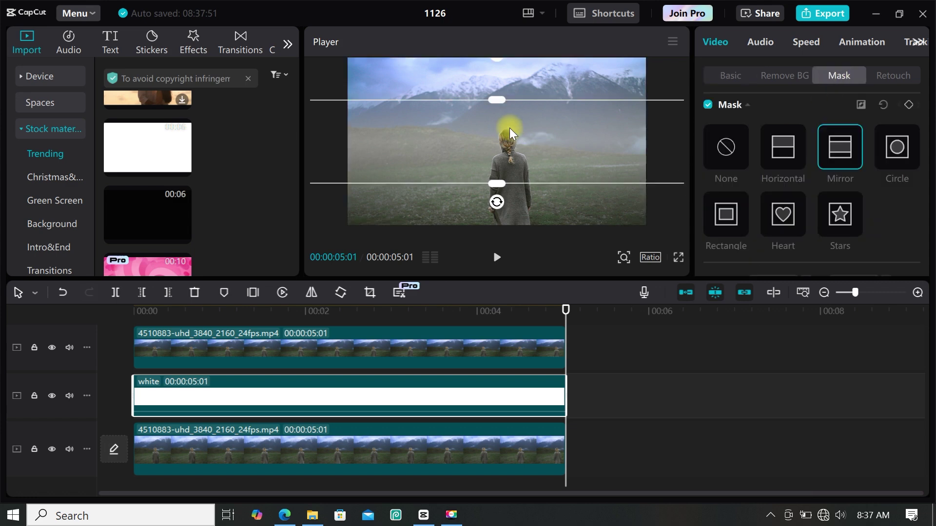
# Step: Select the background mountain clip on the main track and lower its exposure to -7 in the basic adjustments
pyautogui.click(516, 166)
pyautogui.click(888, 40)
pyautogui.scroll(-3, 769, 152)
pyautogui.scroll(-2, 768, 144)
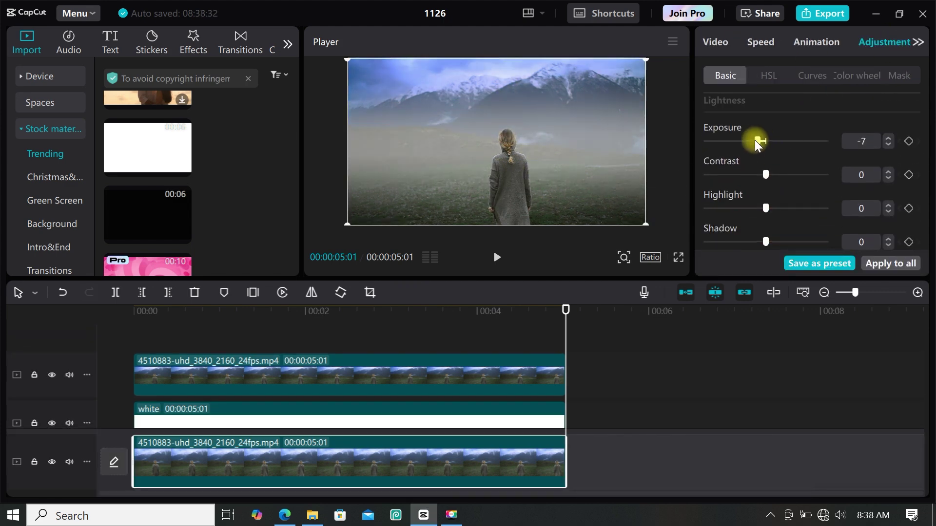
pyautogui.scroll(-3, 779, 183)
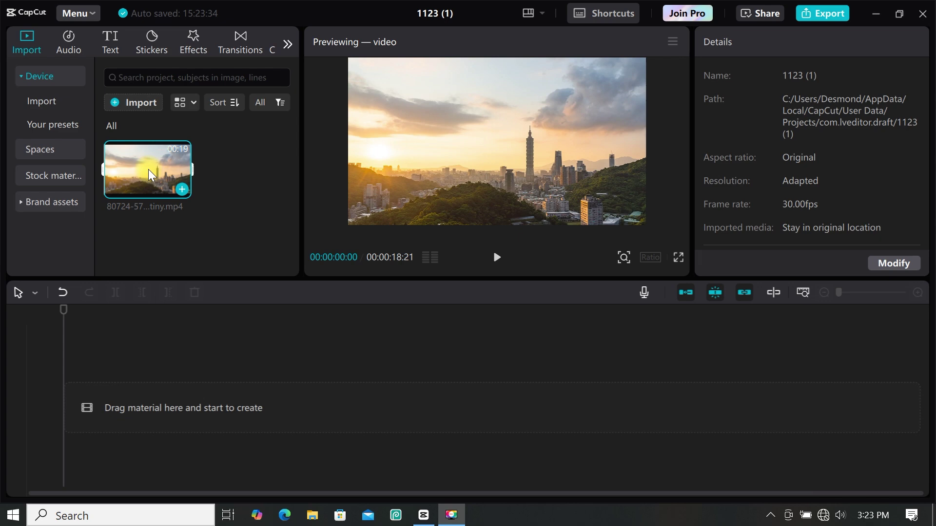
pyautogui.moveTo(149, 169); pyautogui.dragTo(144, 414)
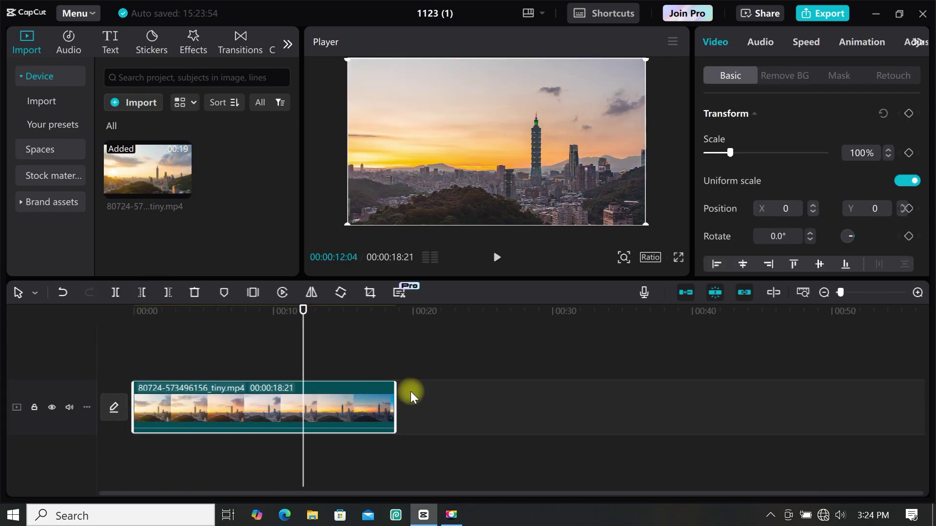
# Step: Trim the city skyline clip to 00:00:12:04 and give it a Mirror mask opened to the full frame height
pyautogui.moveTo(395, 393); pyautogui.dragTo(303, 365)
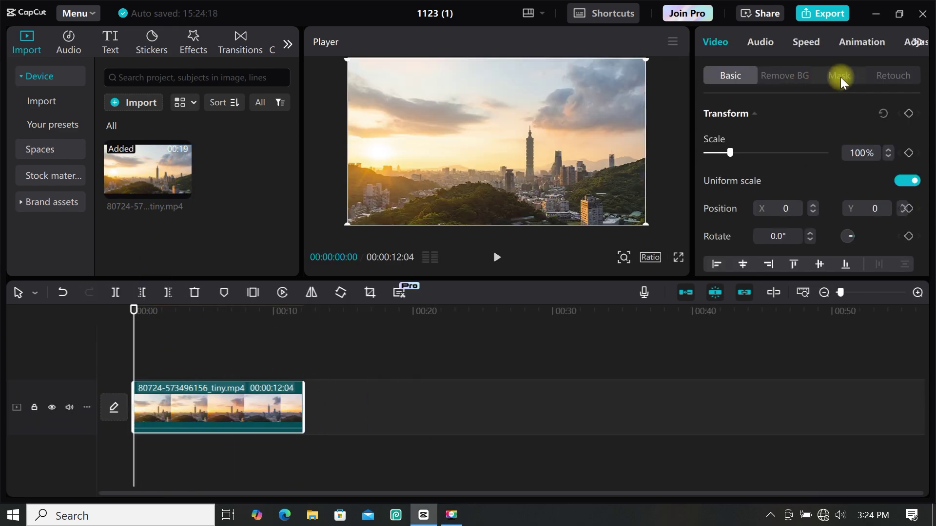
pyautogui.click(840, 76)
pyautogui.click(841, 160)
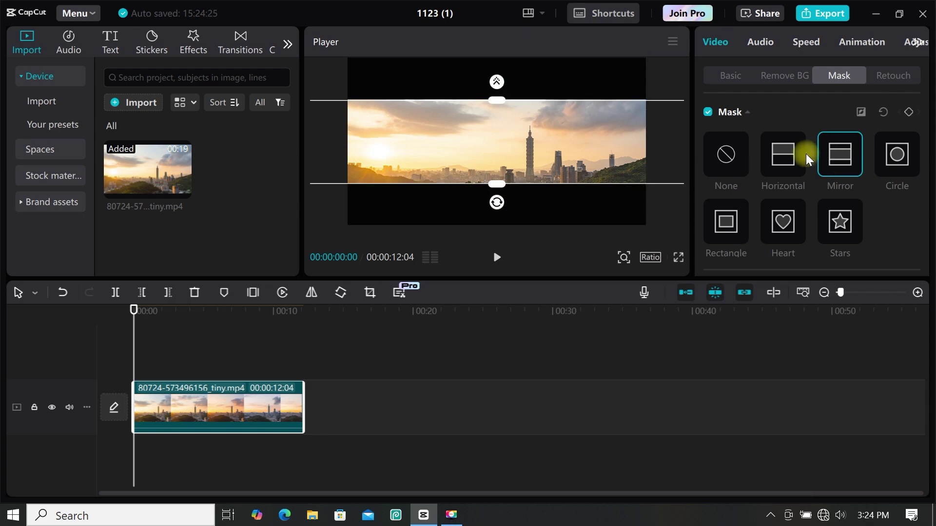
pyautogui.moveTo(498, 101); pyautogui.dragTo(502, 60)
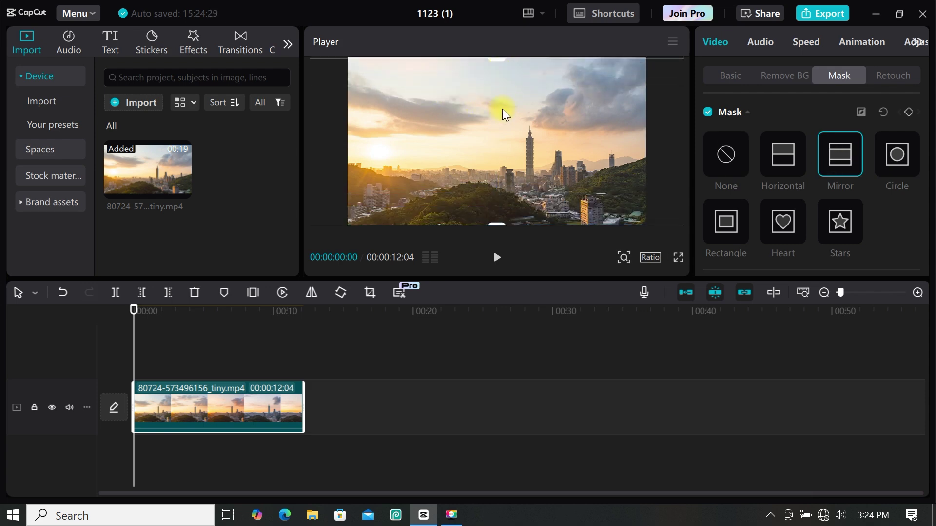
# Step: Keyframe the mirror mask at the clip's start and narrow its opening at 00:00:01:23
pyautogui.click(908, 111)
pyautogui.moveTo(136, 338); pyautogui.dragTo(158, 354)
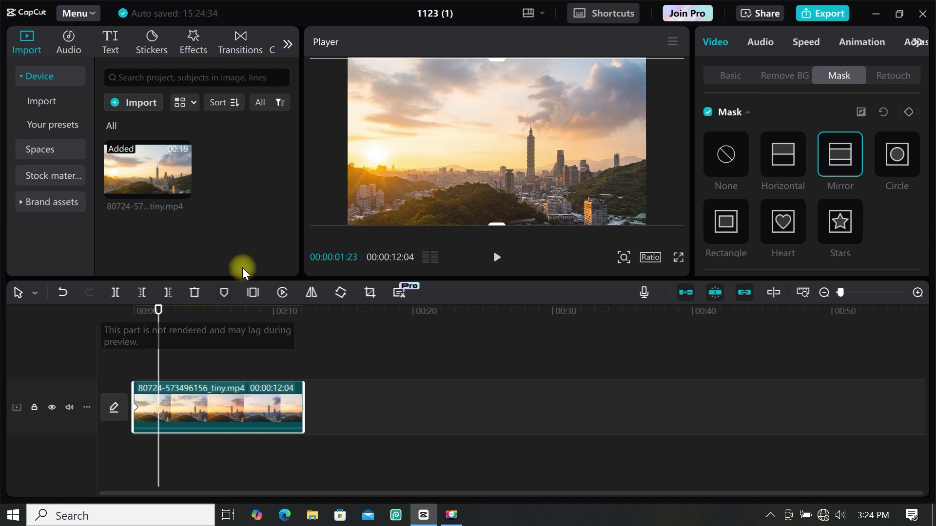
pyautogui.moveTo(501, 225); pyautogui.dragTo(504, 198)
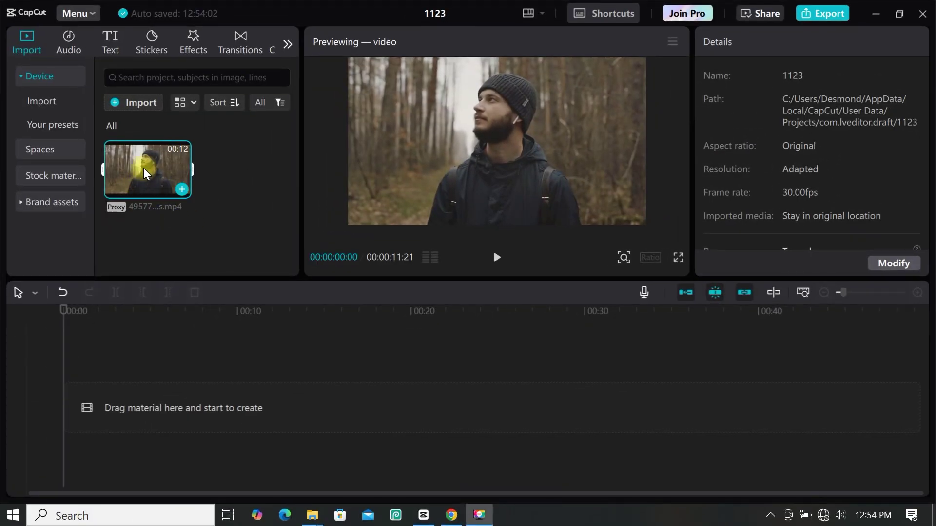
# Step: Add the 4957758-hd_1920_1080_25fps.mp4 clip to the empty timeline of project 1123 and cut off everything after 00:00:05:19
pyautogui.moveTo(143, 167); pyautogui.dragTo(259, 349)
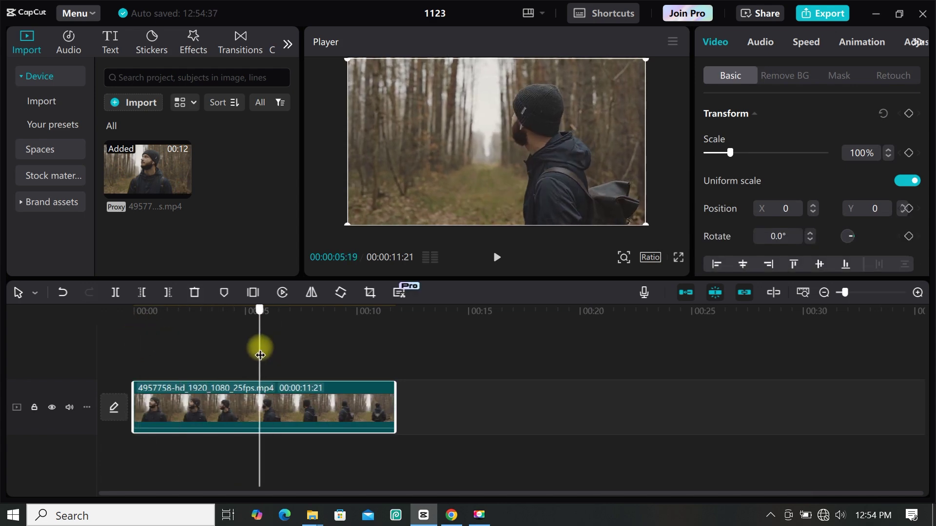
pyautogui.click(168, 293)
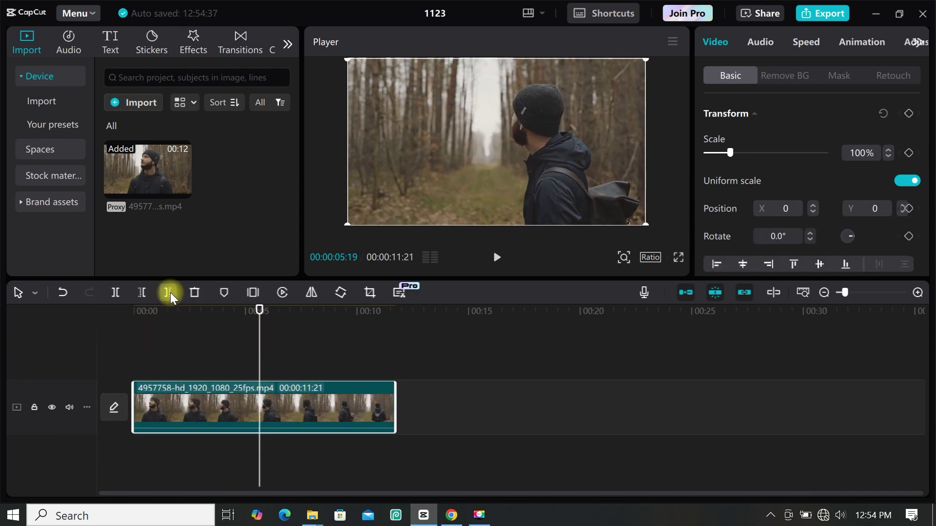
pyautogui.moveTo(259, 335); pyautogui.dragTo(130, 346)
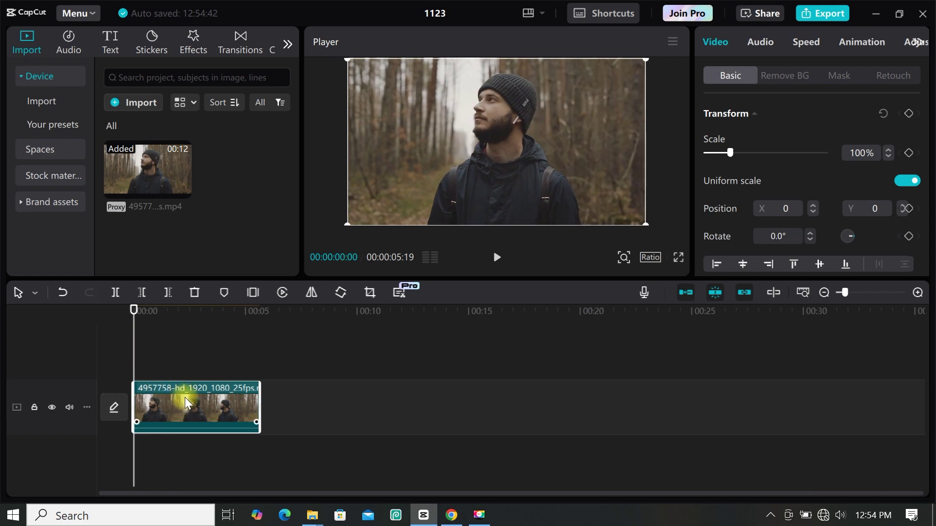
# Step: Duplicate the trimmed forest clip onto a track directly above the original, aligned at 00:00:00:00
pyautogui.hotkey('ctrl', 'c')
pyautogui.hotkey('ctrl', 'v')
pyautogui.click(180, 338)
pyautogui.click(194, 360)
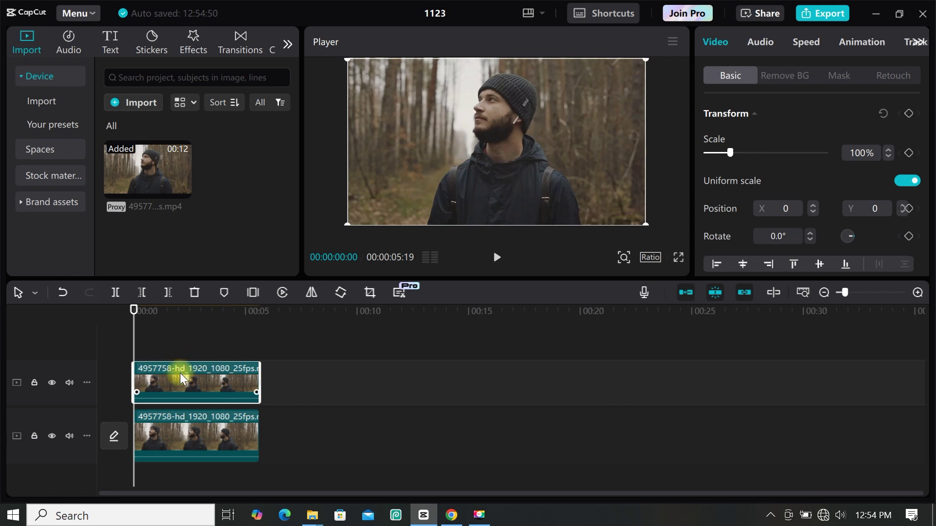
# Step: Apply the Blur video effect to the upper clip and set its blur strength to 54
pyautogui.click(193, 43)
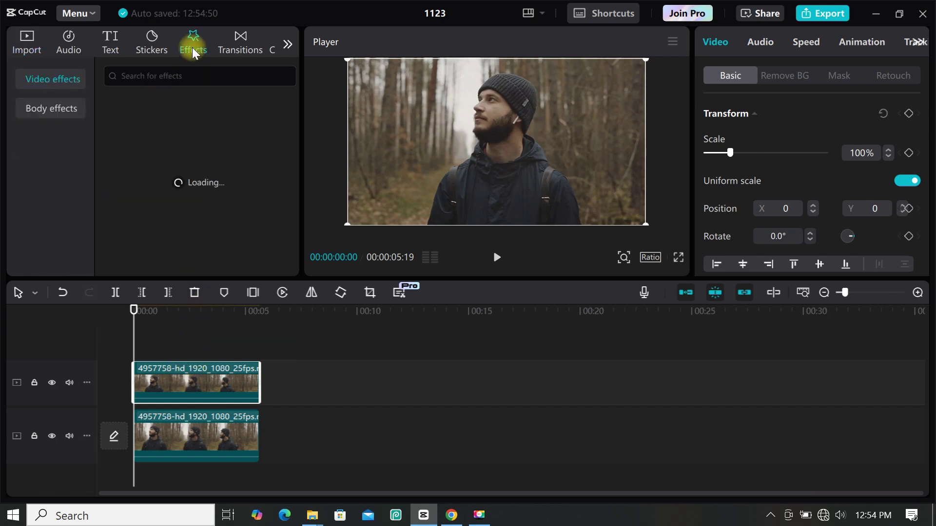
pyautogui.click(170, 77)
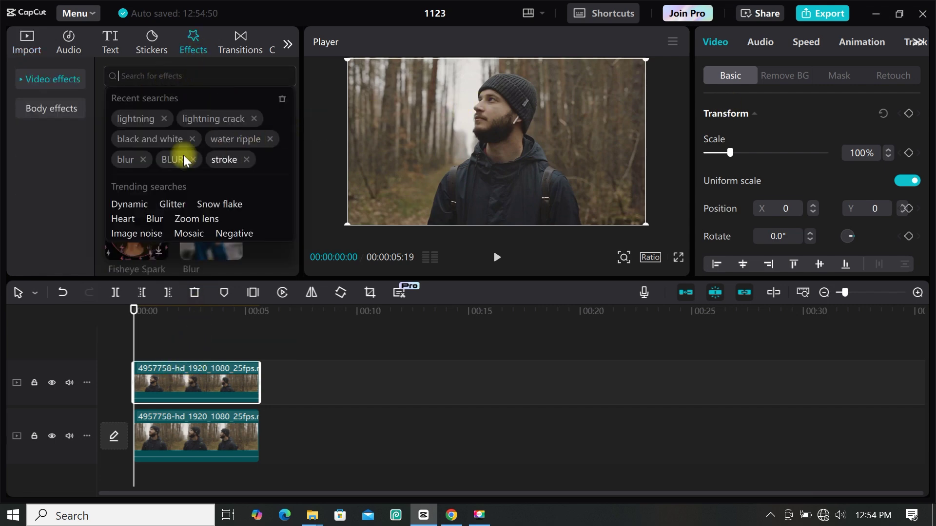
pyautogui.moveTo(210, 230); pyautogui.dragTo(150, 388)
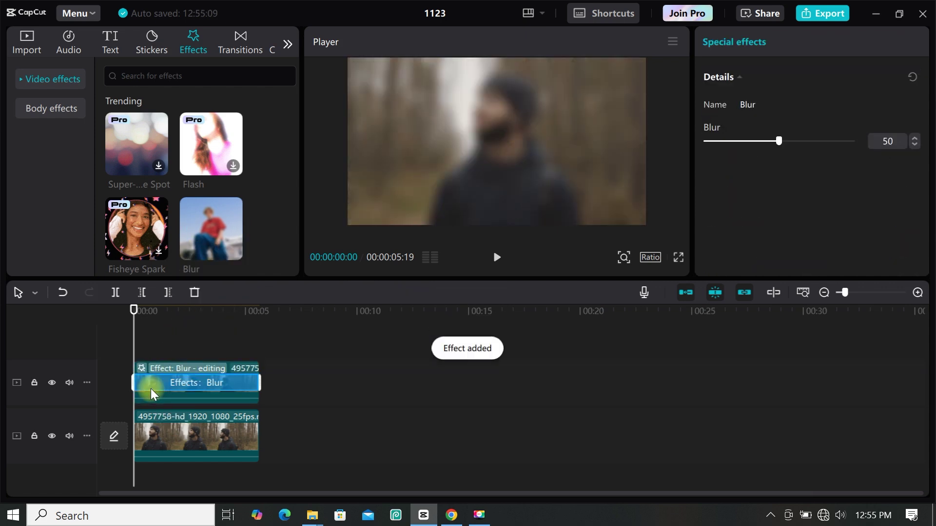
pyautogui.moveTo(778, 141)
pyautogui.mouseDown()
pyautogui.moveTo(852, 146)
pyautogui.moveTo(785, 141)
pyautogui.mouseUp()
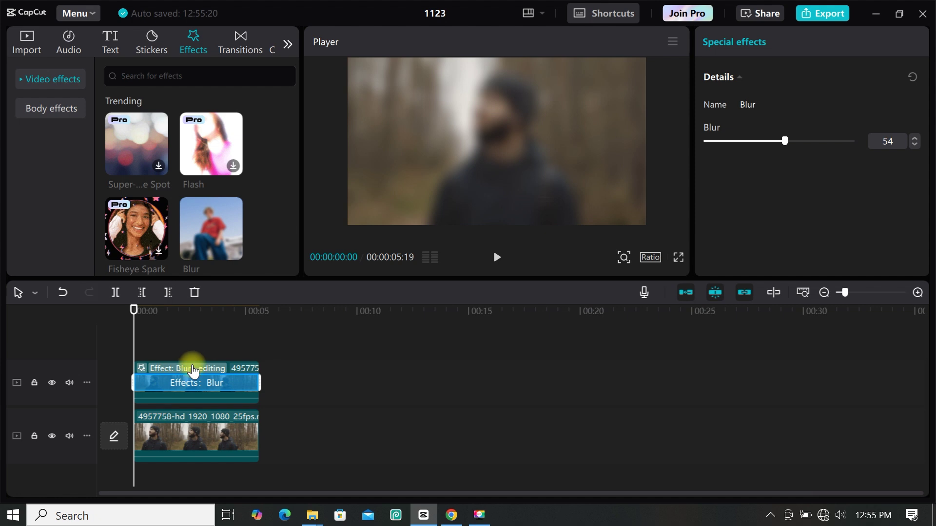
pyautogui.click(193, 365)
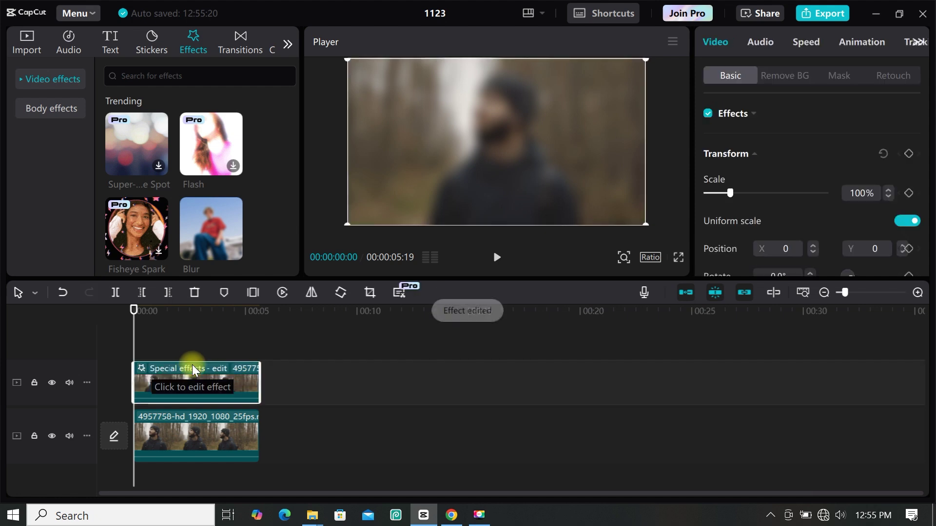
# Step: Add a Circle mask over the man's head at X 41, Y 210, sized 607 by 609, with feather 4
pyautogui.click(839, 77)
pyautogui.click(893, 154)
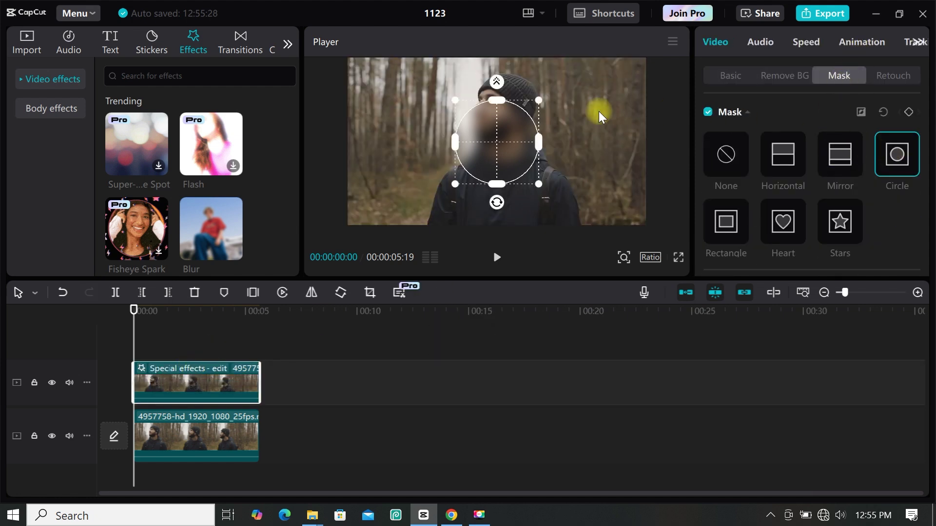
pyautogui.moveTo(486, 150)
pyautogui.mouseDown()
pyautogui.moveTo(512, 128)
pyautogui.moveTo(492, 139)
pyautogui.mouseUp()
pyautogui.moveTo(546, 148); pyautogui.dragTo(551, 155)
pyautogui.scroll(-3, 840, 172)
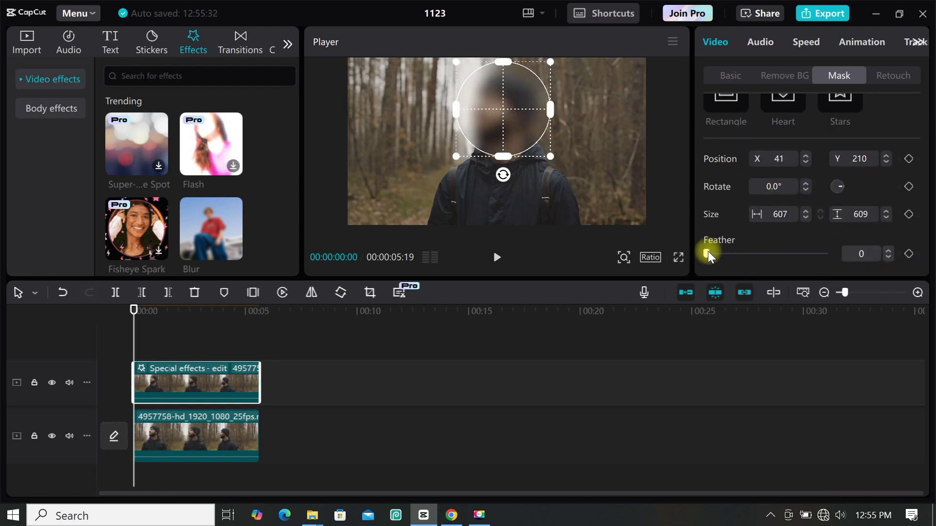
pyautogui.moveTo(707, 251); pyautogui.dragTo(712, 257)
# Step: Keyframe the circle mask's position from the clip's start and move it with the man's head to X 179, Y 235 at 00:00:00:21
pyautogui.moveTo(133, 328)
pyautogui.mouseDown()
pyautogui.moveTo(156, 334)
pyautogui.moveTo(149, 344)
pyautogui.moveTo(128, 341)
pyautogui.mouseUp()
pyautogui.scroll(3, 803, 151)
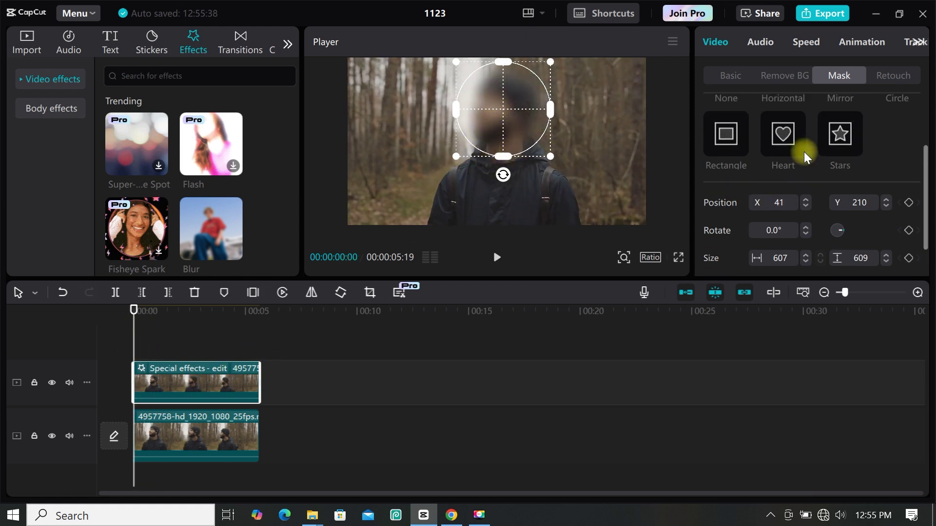
pyautogui.scroll(-3, 805, 151)
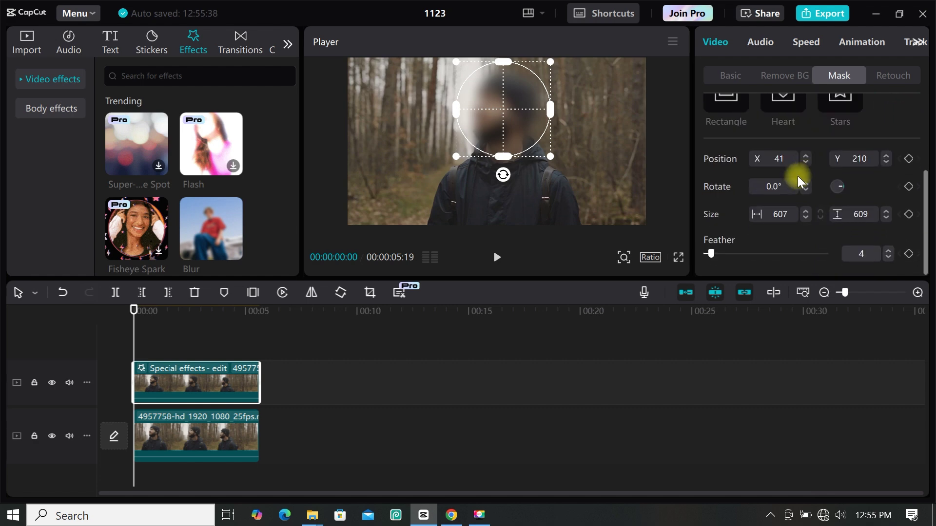
pyautogui.click(909, 159)
pyautogui.click(142, 336)
pyautogui.moveTo(503, 109); pyautogui.dragTo(515, 108)
pyautogui.click(148, 336)
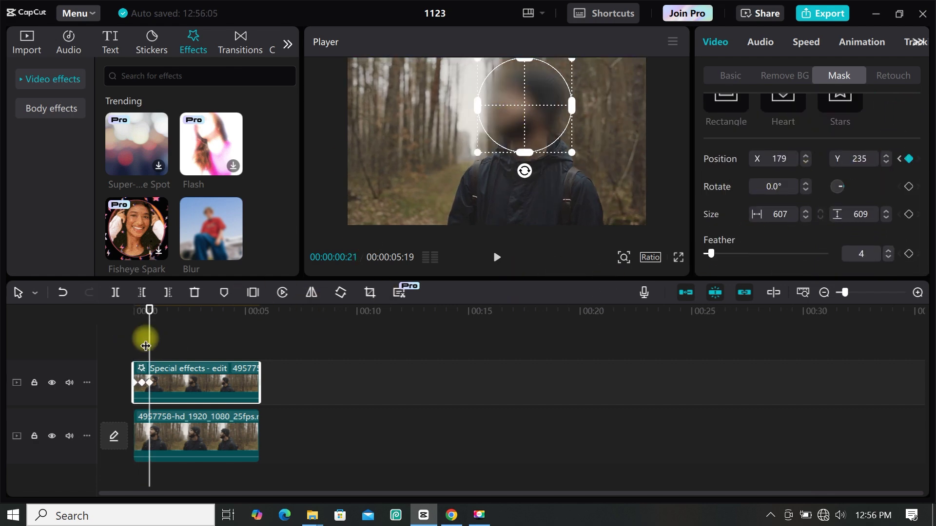
# Step: Keep repositioning and resizing the circle mask to track the man's head through 00:00:05:04, and play the result
pyautogui.click(161, 313)
pyautogui.click(170, 335)
pyautogui.moveTo(560, 154); pyautogui.dragTo(567, 166)
pyautogui.click(177, 336)
pyautogui.moveTo(517, 146); pyautogui.dragTo(489, 148)
pyautogui.click(200, 335)
pyautogui.click(209, 328)
pyautogui.click(230, 336)
pyautogui.press('space')
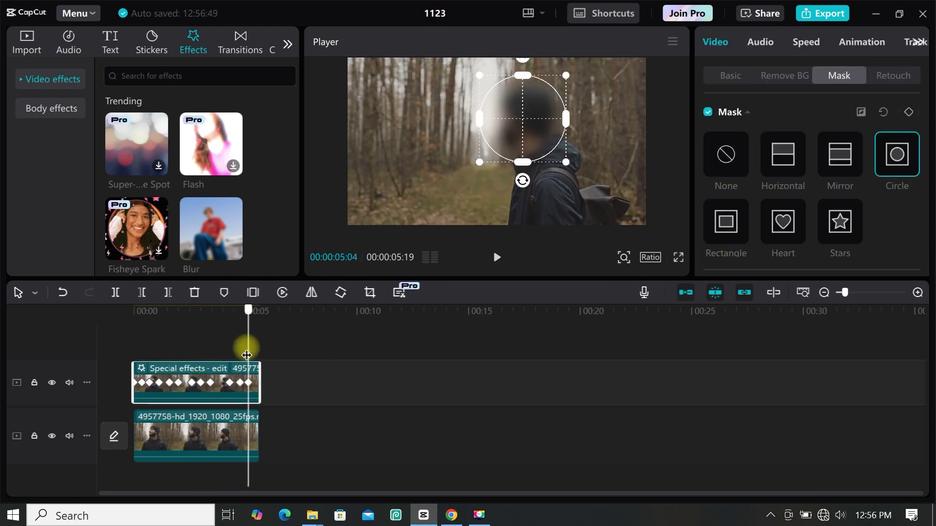
pyautogui.click(497, 257)
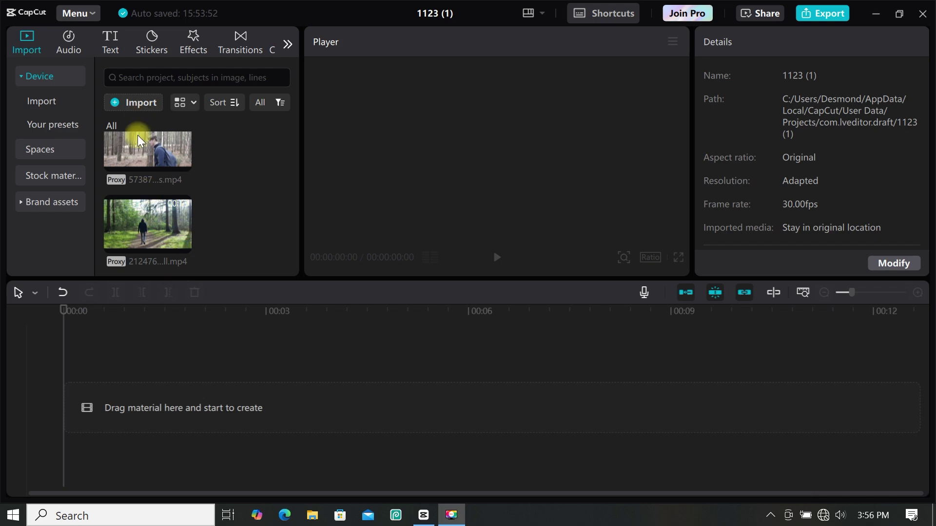
# Step: Add 5738753-hd_1920_1080_24fps.mp4 to the timeline of project 1123 (1) and duplicate it onto a track above, with the playhead at 00:00:03:06
pyautogui.moveTo(138, 135); pyautogui.dragTo(161, 405)
pyautogui.moveTo(146, 344); pyautogui.dragTo(225, 344)
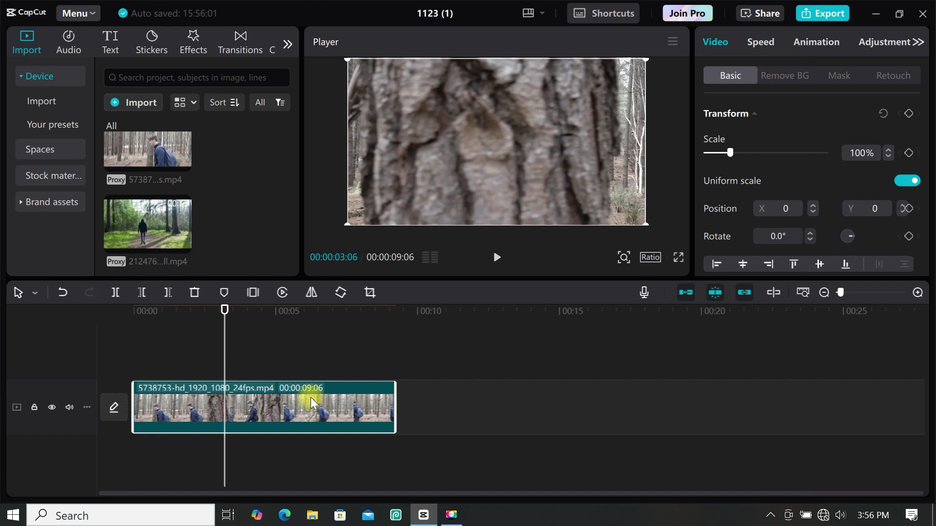
pyautogui.moveTo(311, 397); pyautogui.dragTo(303, 346)
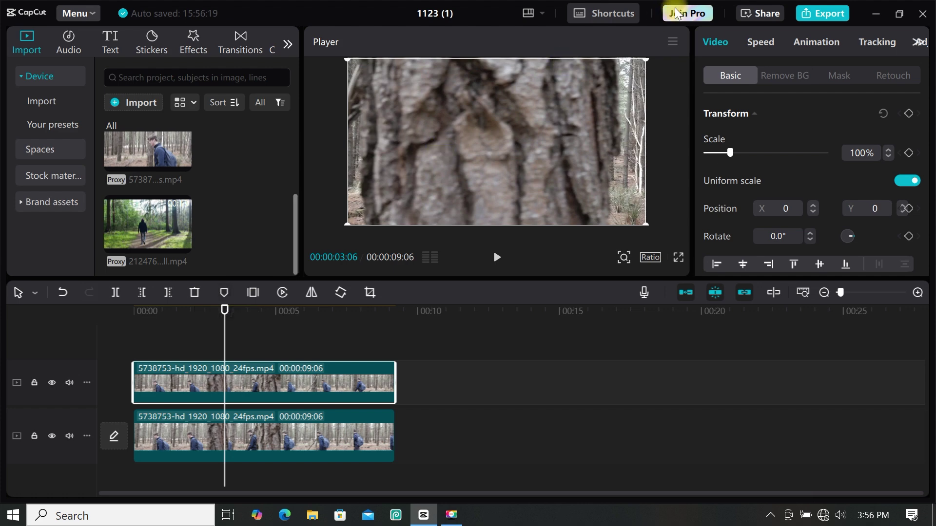
# Step: Cut out the foreground tree trunk in the upper clip with Custom removal, using brush size 54, and apply it
pyautogui.click(768, 80)
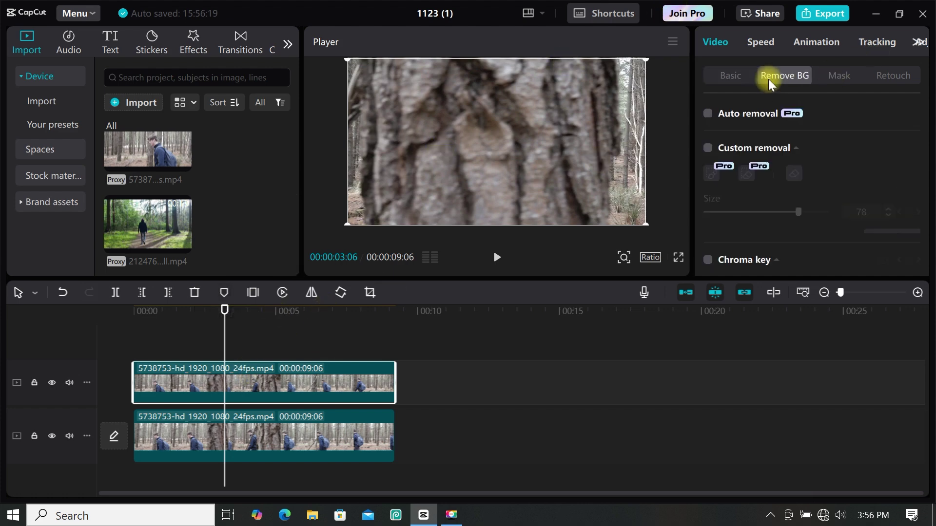
pyautogui.click(708, 149)
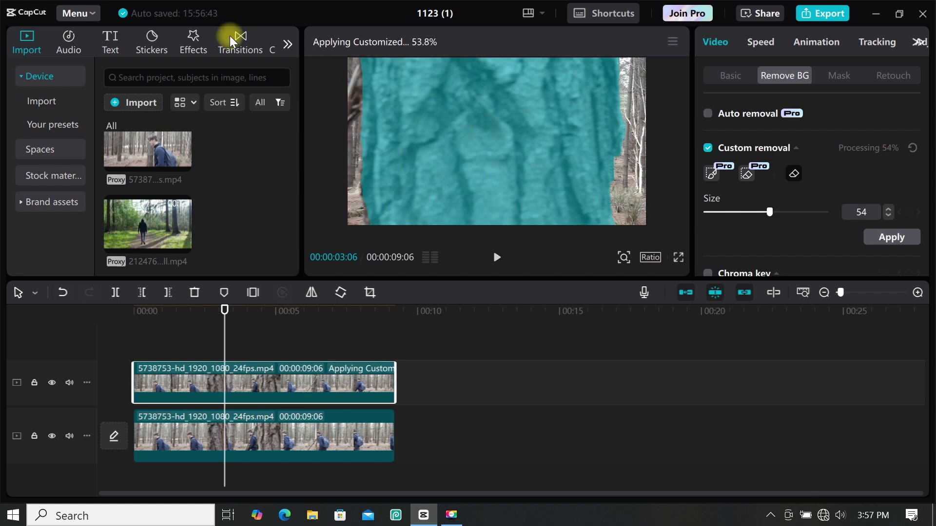
pyautogui.click(884, 236)
# Step: Place 212476_small.mp4 on a track between the two forest clips and give it a Horizontal mask rotated to vertical
pyautogui.moveTo(147, 224); pyautogui.dragTo(145, 398)
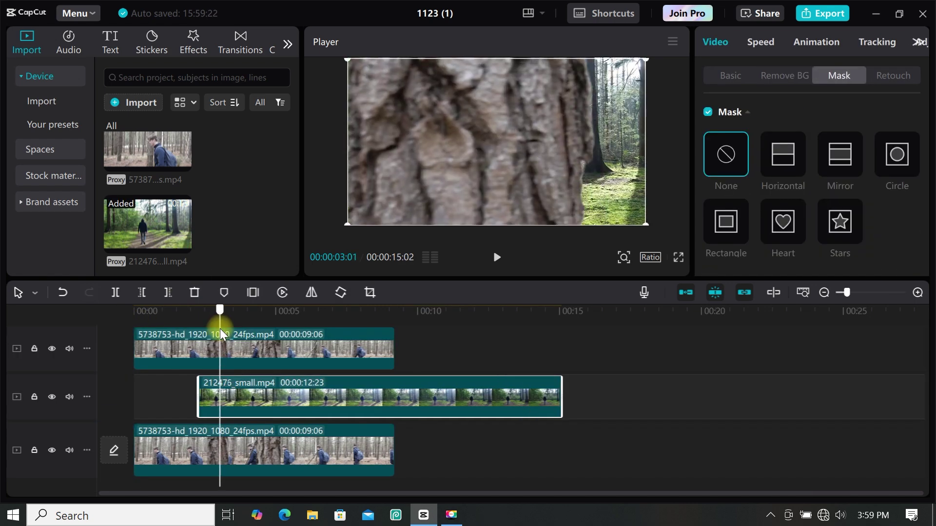
pyautogui.moveTo(221, 331); pyautogui.dragTo(222, 333)
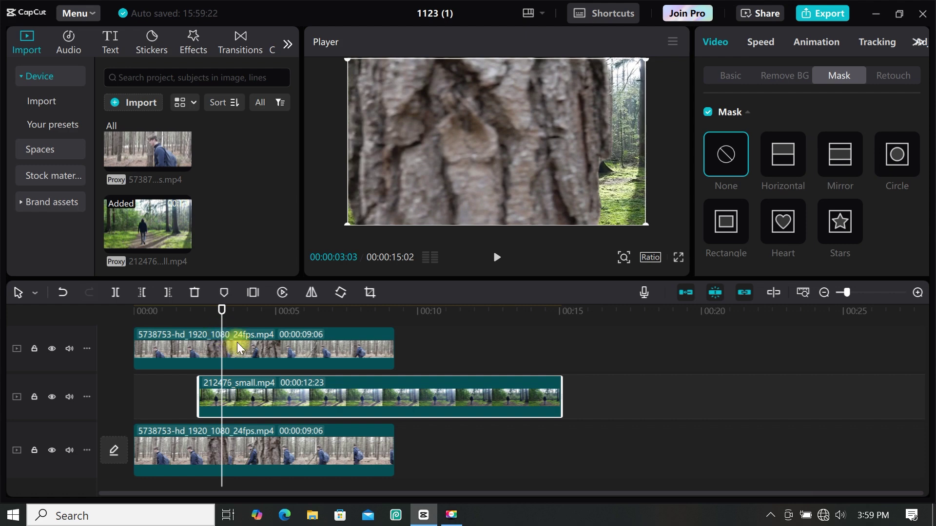
pyautogui.click(780, 164)
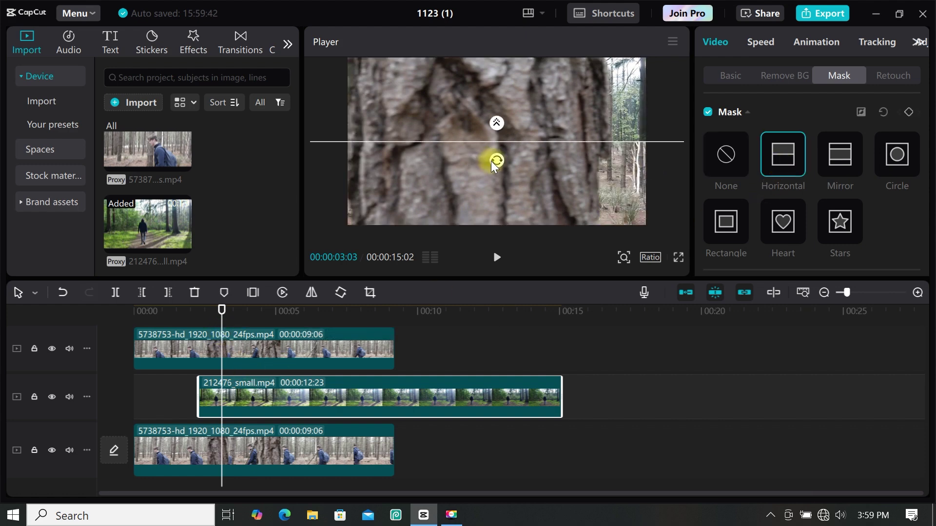
pyautogui.moveTo(492, 164); pyautogui.dragTo(526, 144)
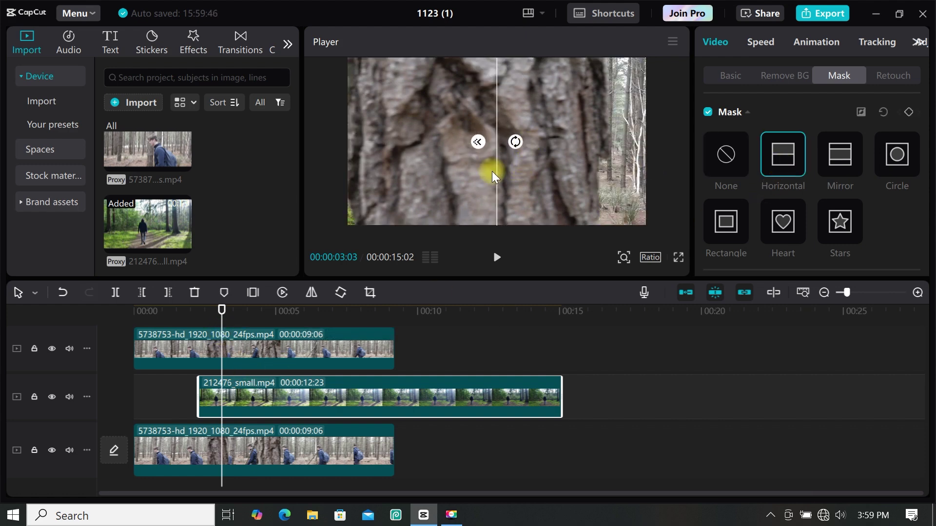
# Step: Move the mask line to the left edge of the frame, keyframe the mask at 00:00:03:02, and play the transition
pyautogui.moveTo(497, 184); pyautogui.dragTo(350, 168)
pyautogui.click(906, 112)
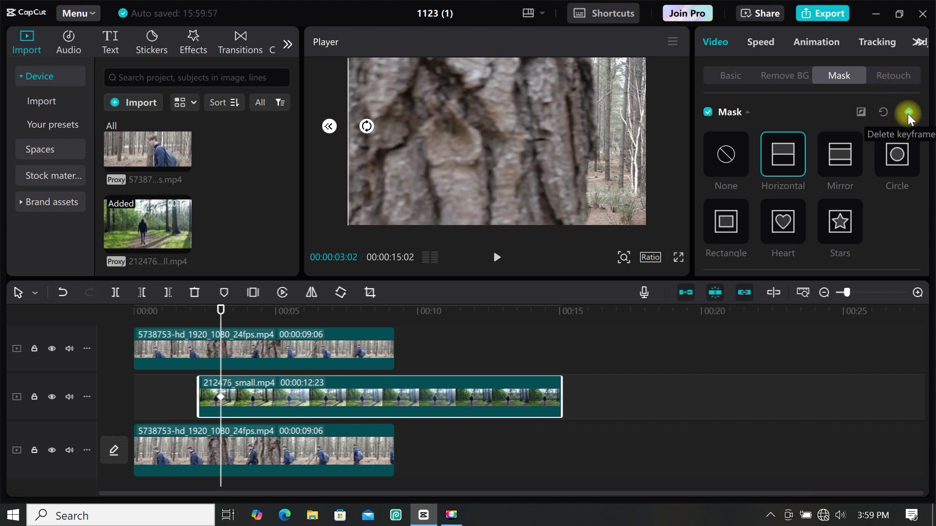
pyautogui.scroll(1, 267, 330)
pyautogui.press('space')
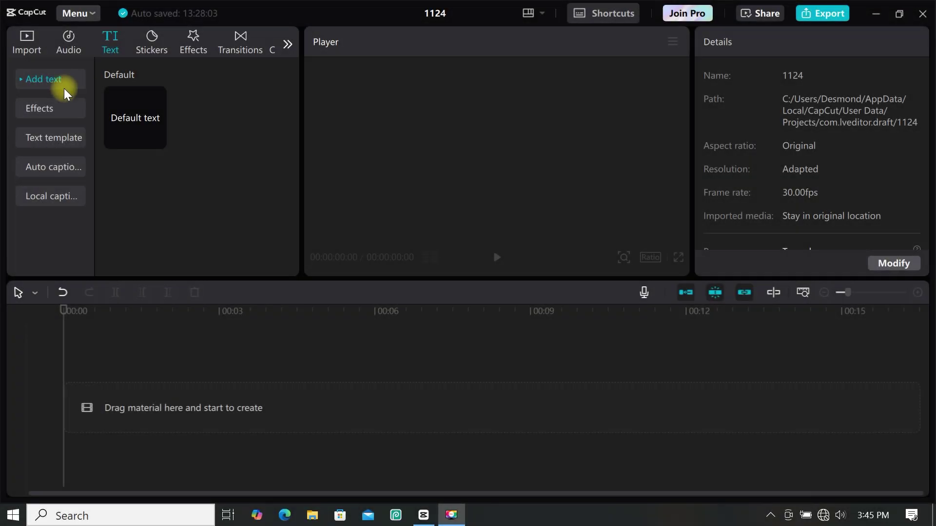
# Step: Add the black stock clip to the empty timeline of project 1124
pyautogui.click(71, 169)
pyautogui.click(27, 39)
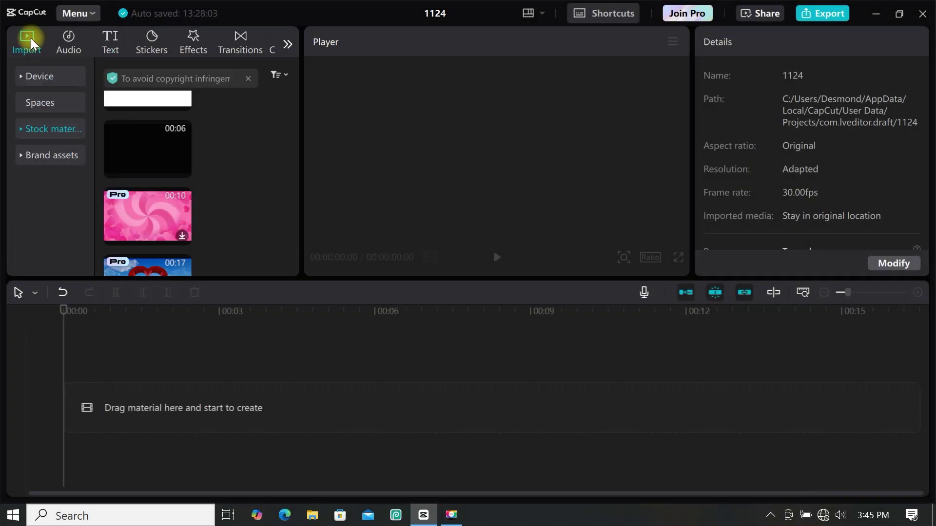
pyautogui.click(43, 130)
pyautogui.click(180, 170)
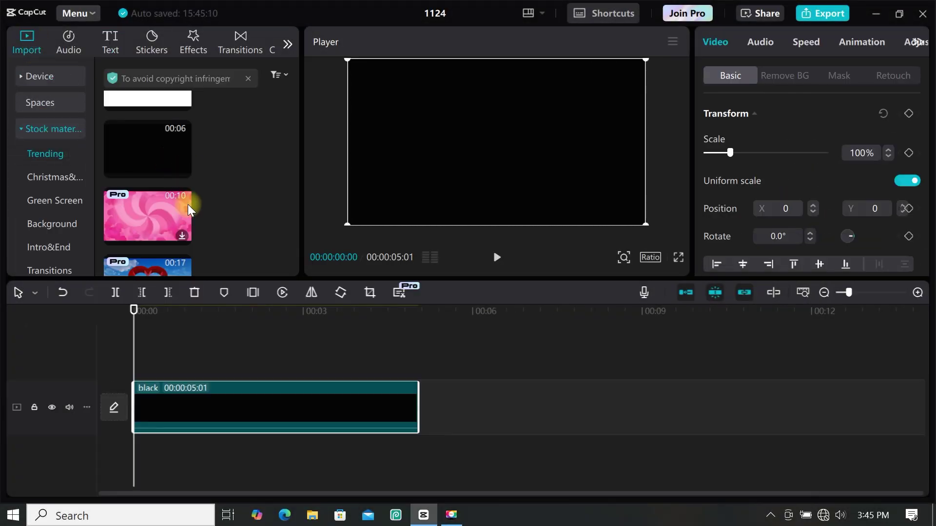
# Step: Add a default text clip above the black clip at 00:00:00:00
pyautogui.click(104, 46)
pyautogui.click(73, 81)
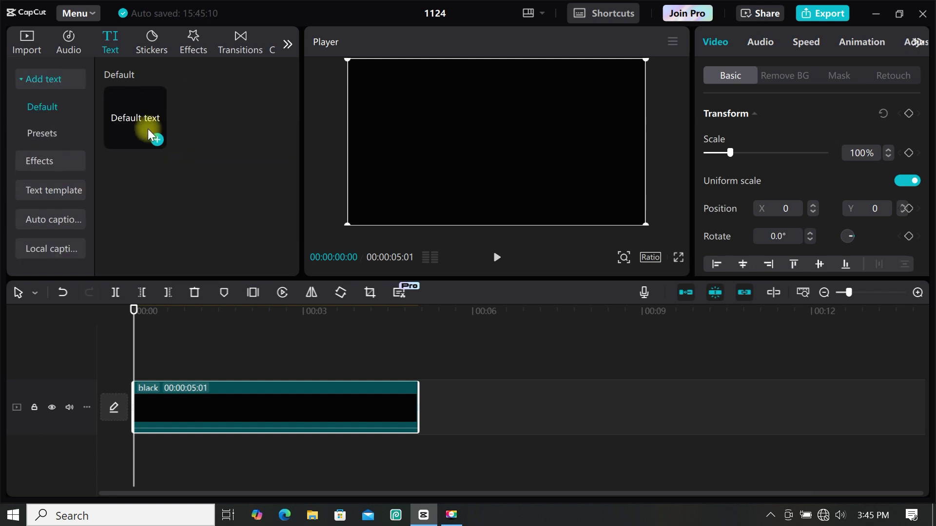
pyautogui.click(157, 140)
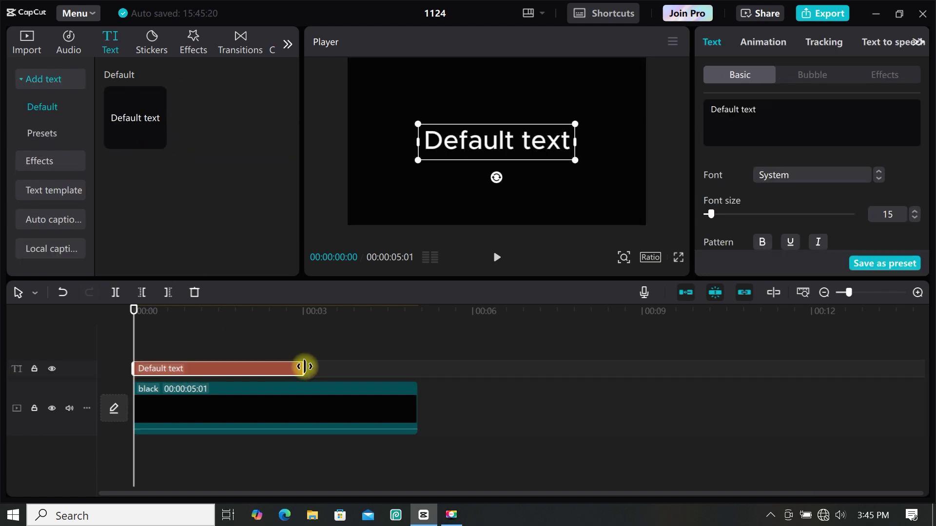
# Step: Extend the default text clip to the end of the black clip and change its text to CINEMATIC
pyautogui.moveTo(305, 366); pyautogui.dragTo(419, 368)
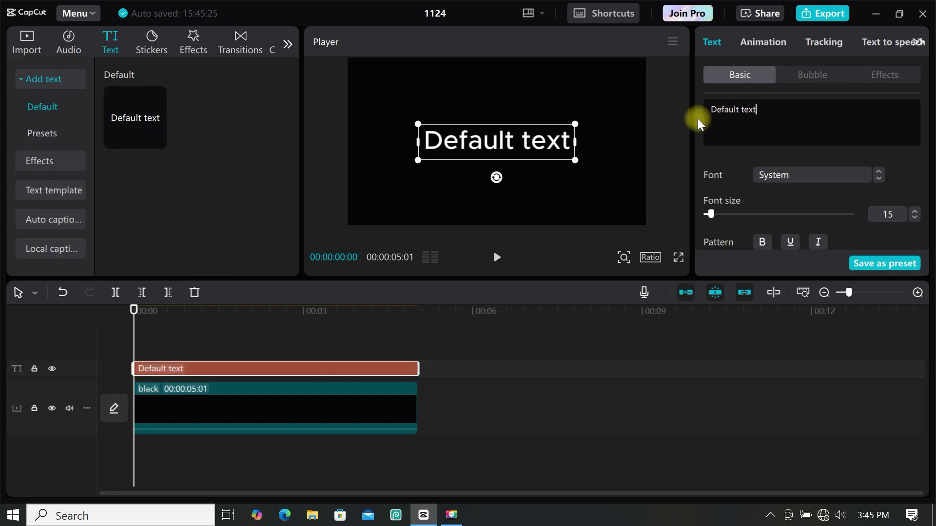
pyautogui.tripleClick(710, 109)
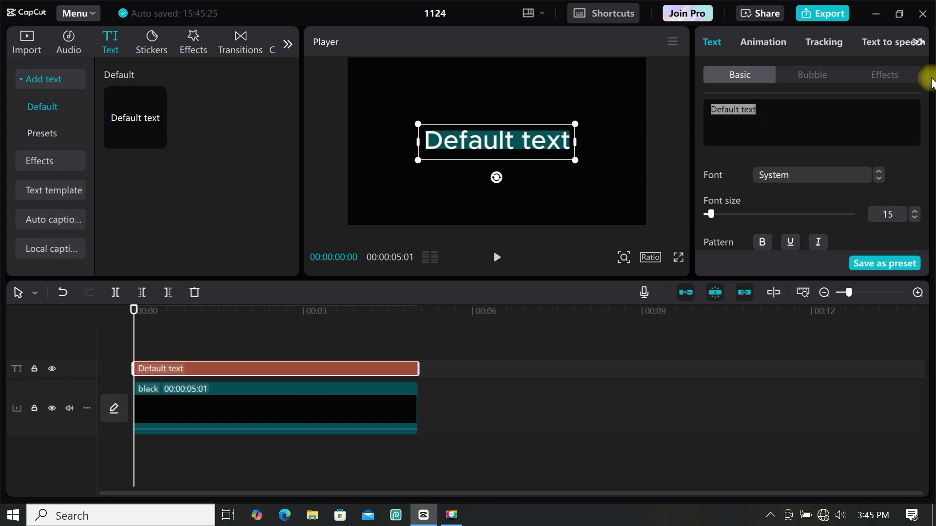
pyautogui.write('CINEMATIC')
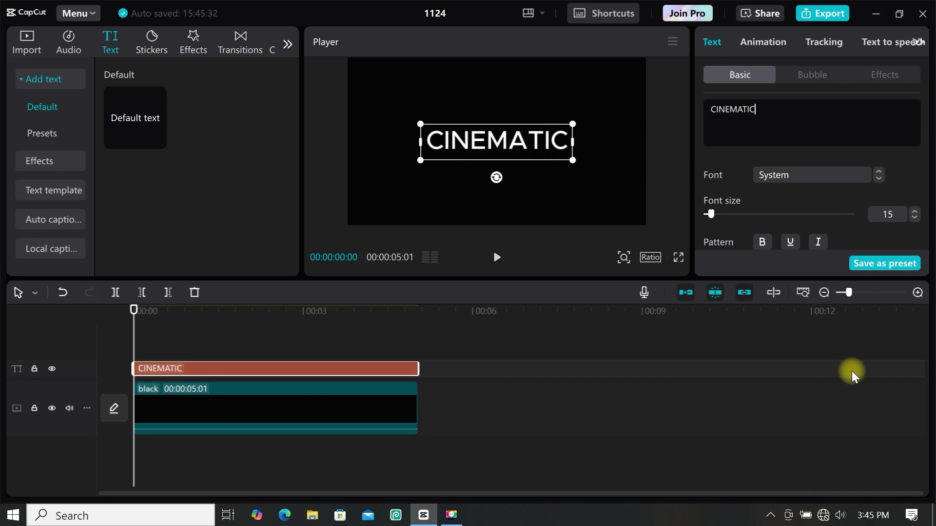
# Step: Apply a wide, heavy font and a white color to the CINEMATIC text
pyautogui.click(812, 175)
pyautogui.click(806, 132)
pyautogui.scroll(-3, 841, 206)
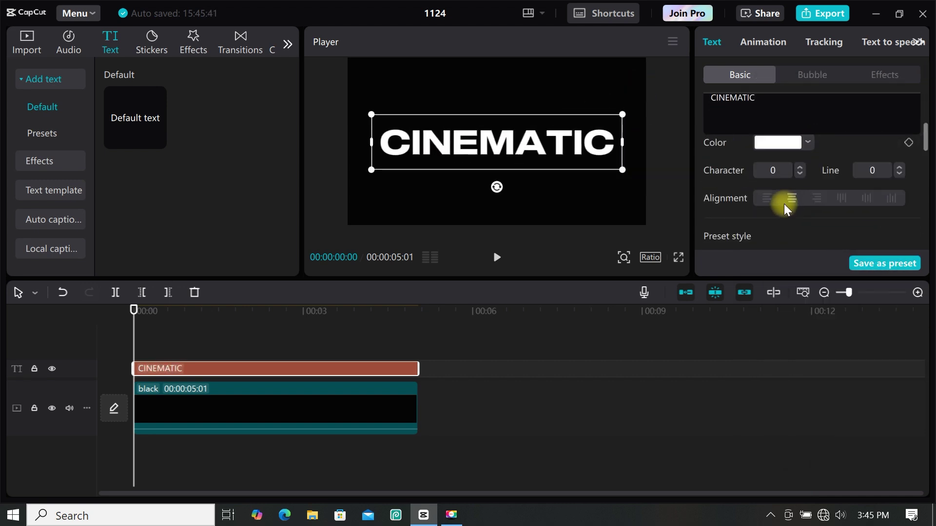
pyautogui.moveTo(925, 158); pyautogui.dragTo(925, 143)
pyautogui.scroll(-1, 925, 145)
pyautogui.click(778, 162)
pyautogui.click(850, 194)
pyautogui.click(866, 169)
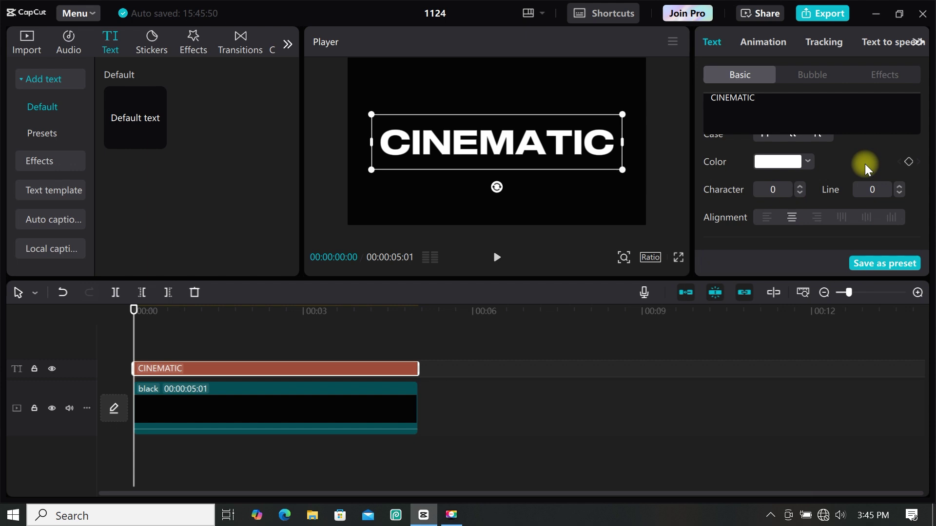
# Step: Turn the CINEMATIC text into a compound clip and give it a Mirror mask rotated to a steep diagonal
pyautogui.rightClick(145, 367)
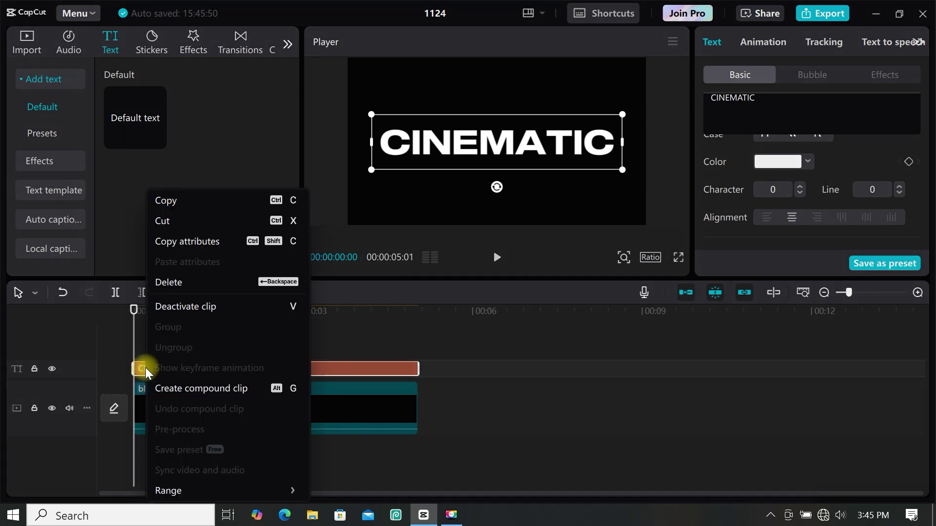
pyautogui.click(174, 389)
pyautogui.click(763, 43)
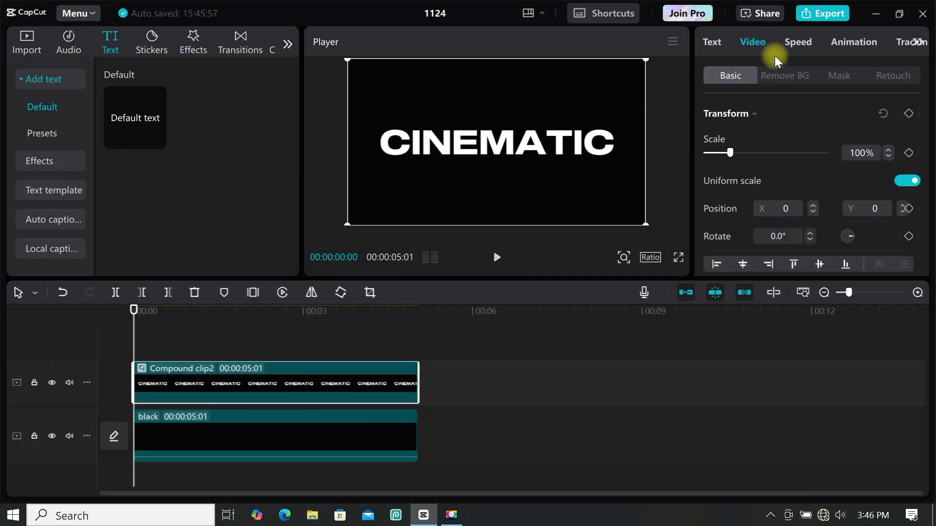
pyautogui.click(833, 72)
pyautogui.click(846, 156)
pyautogui.moveTo(495, 201); pyautogui.dragTo(516, 155)
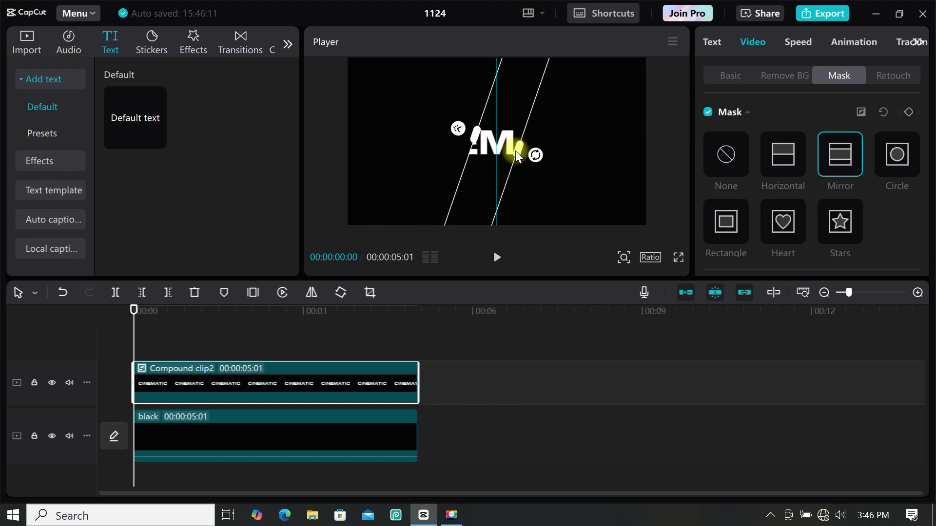
# Step: Keyframe the mirror mask beyond the frame's left edge at 00:00:00:00, and move it to the frame's right edge at 00:00:01:06
pyautogui.moveTo(459, 124); pyautogui.dragTo(316, 128)
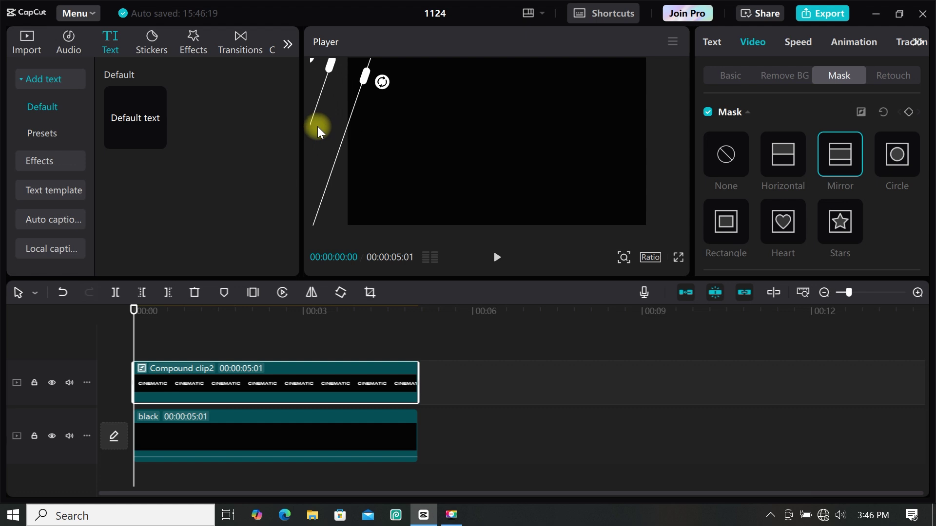
pyautogui.click(911, 116)
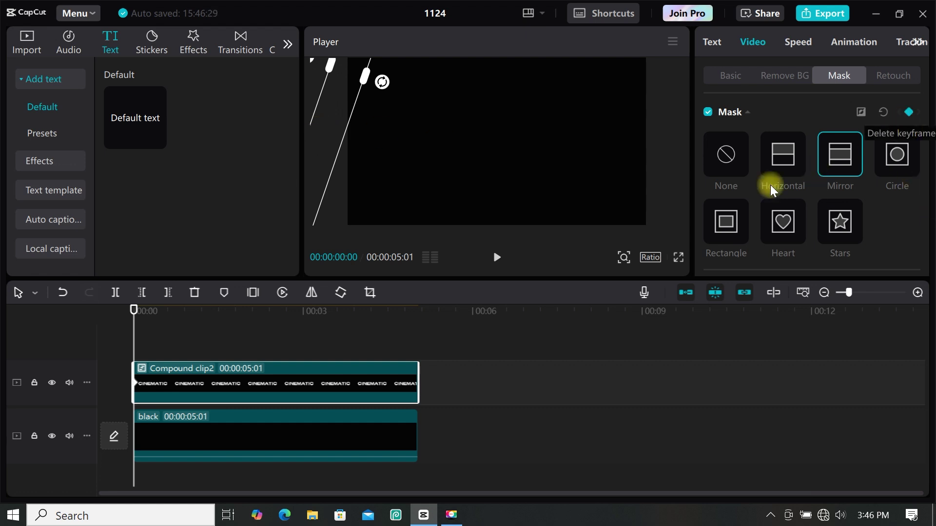
pyautogui.moveTo(138, 324); pyautogui.dragTo(201, 347)
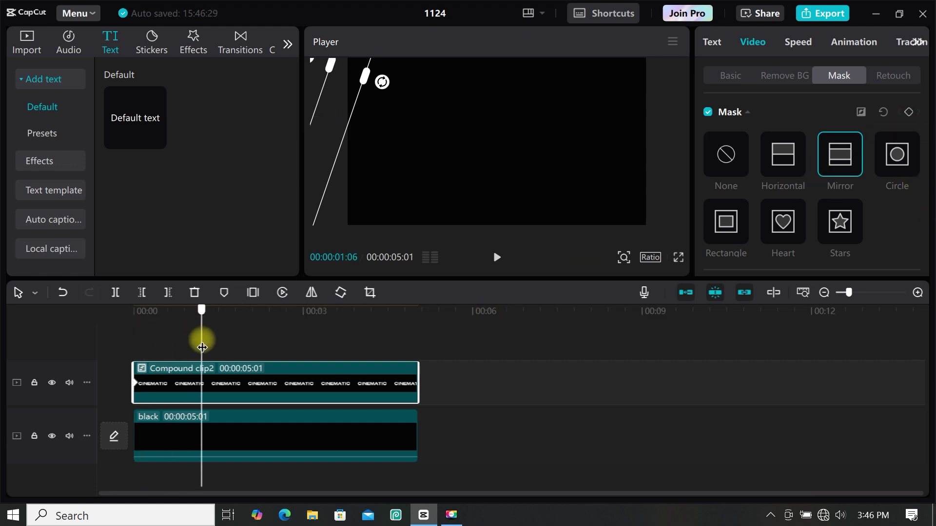
pyautogui.moveTo(393, 158); pyautogui.dragTo(651, 217)
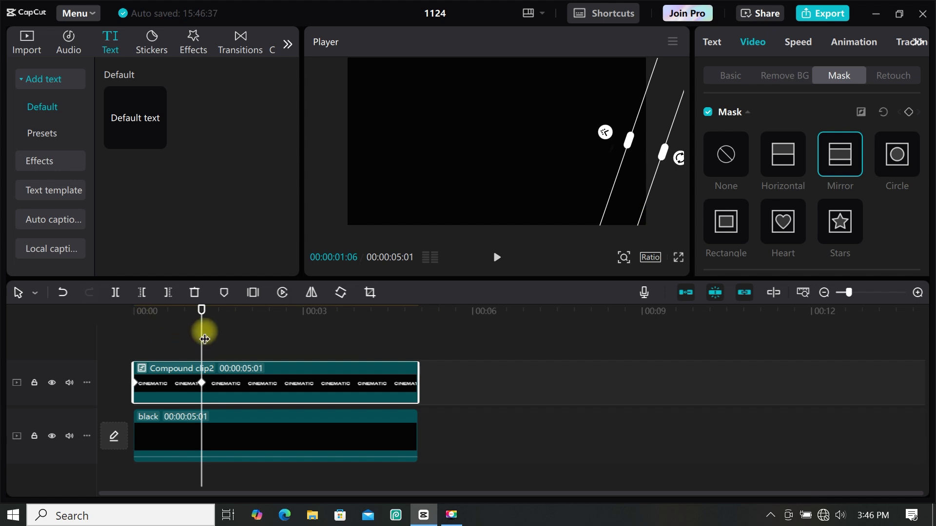
# Step: Move the mirror mask back to the left of the text at 00:00:02:14 and over the text's center at 00:00:03:16
pyautogui.moveTo(204, 340); pyautogui.dragTo(273, 347)
pyautogui.moveTo(621, 201); pyautogui.dragTo(333, 353)
pyautogui.moveTo(343, 176); pyautogui.dragTo(491, 190)
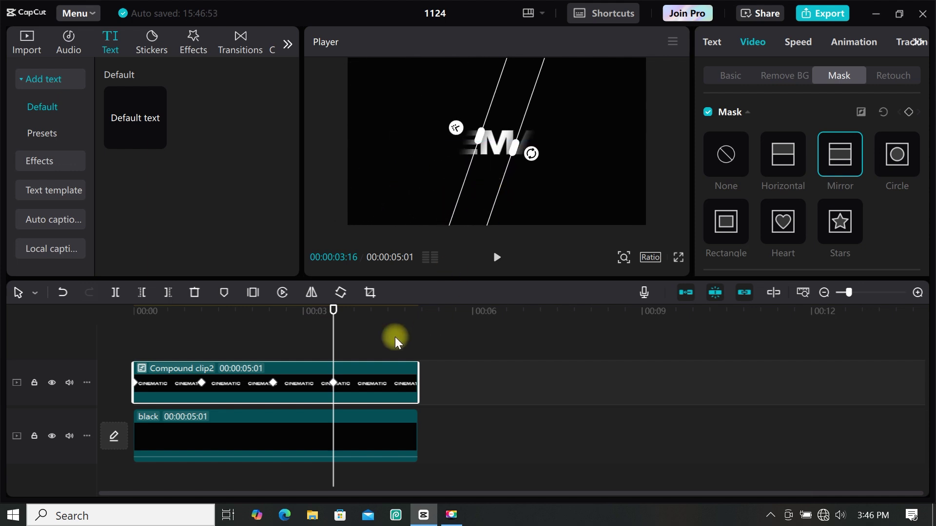
# Step: Widen the mirror mask at 00:00:04:15 to uncover the whole CINEMATIC text, and play the animation from the start
pyautogui.moveTo(335, 335); pyautogui.dragTo(391, 319)
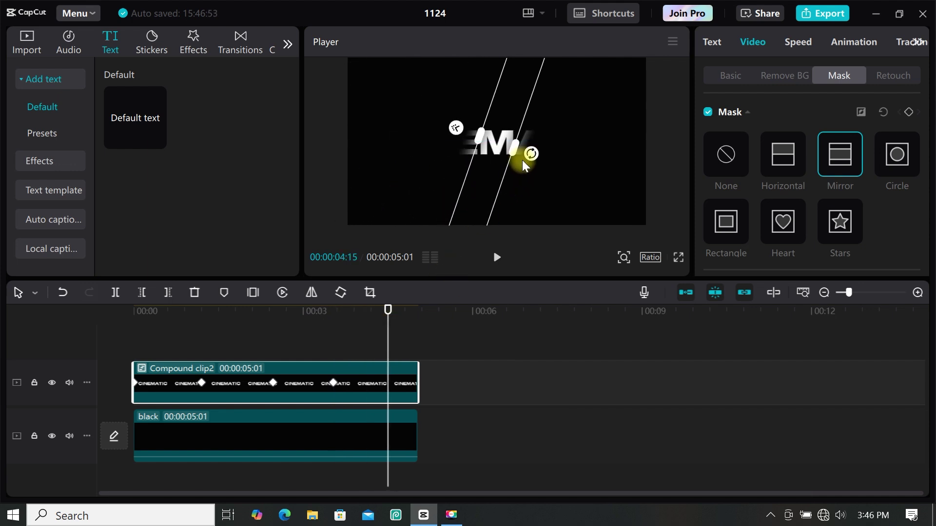
pyautogui.moveTo(521, 156); pyautogui.dragTo(616, 215)
pyautogui.press('Home')
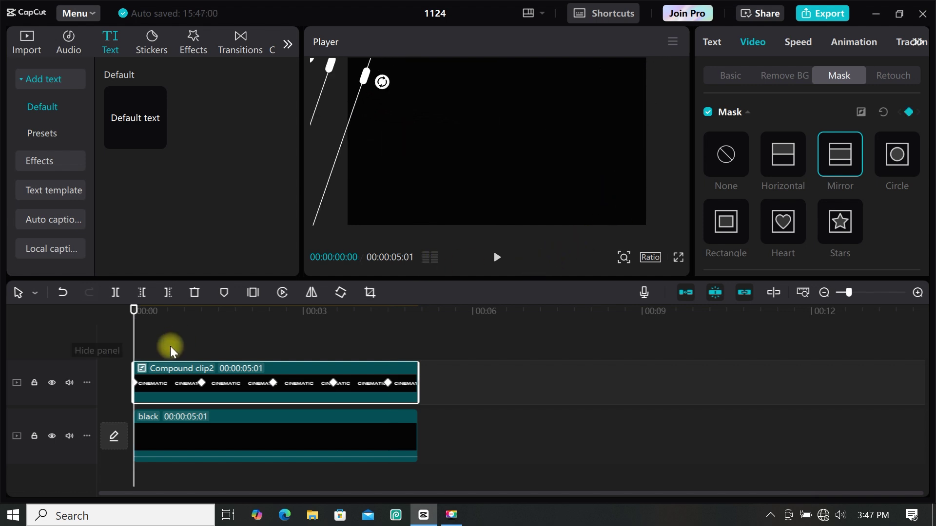
pyautogui.click(496, 257)
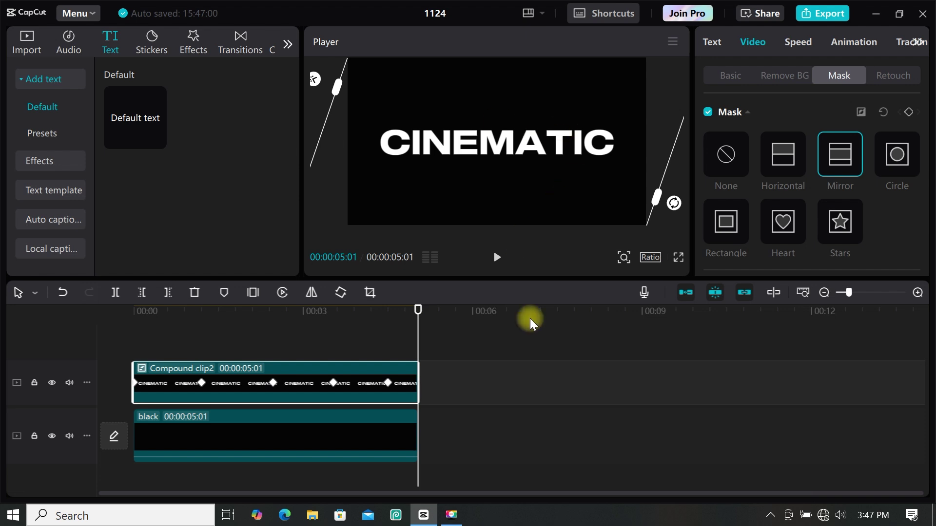
# Step: Reposition the mirror mask fully clear of the text at the 00:00:01:06 and 00:00:02:14 keyframes
pyautogui.moveTo(411, 379); pyautogui.dragTo(201, 350)
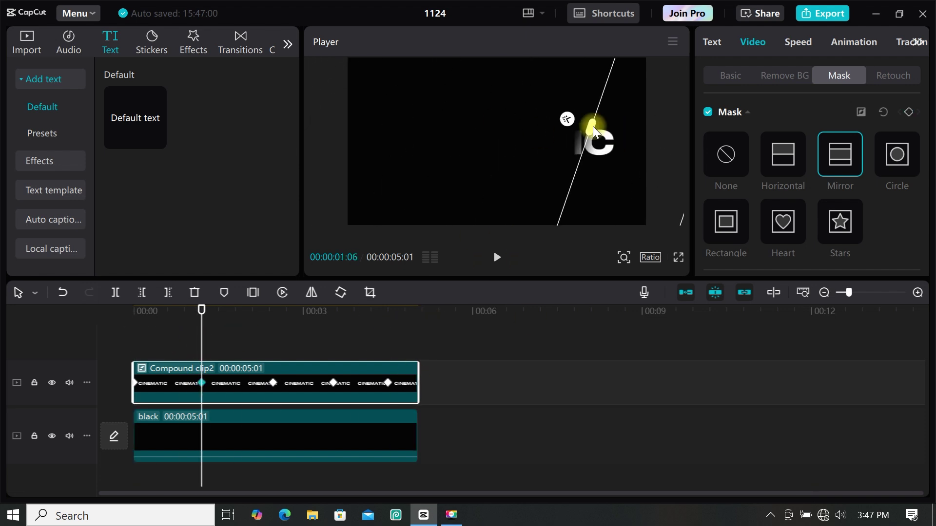
pyautogui.moveTo(593, 126); pyautogui.dragTo(627, 162)
pyautogui.moveTo(233, 341); pyautogui.dragTo(271, 341)
pyautogui.moveTo(399, 150); pyautogui.dragTo(364, 123)
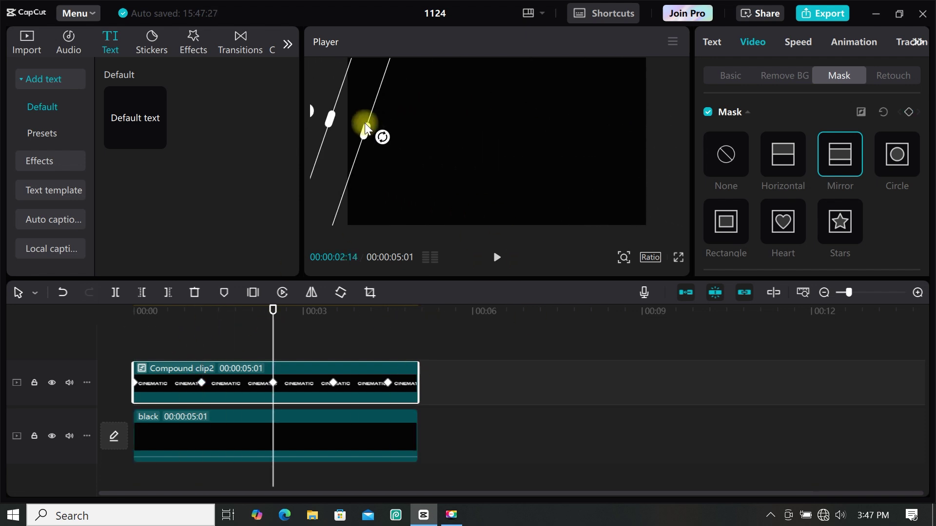
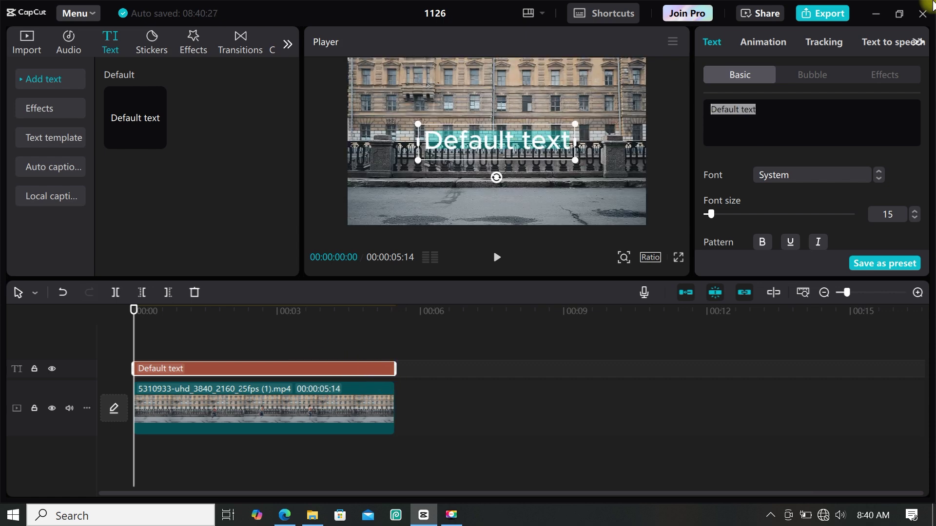
# Step: Change the default text in project 1126 to RUNNING in the sequel100wide-75 font, enlarge it and move it slightly down
pyautogui.write('RUNNING')
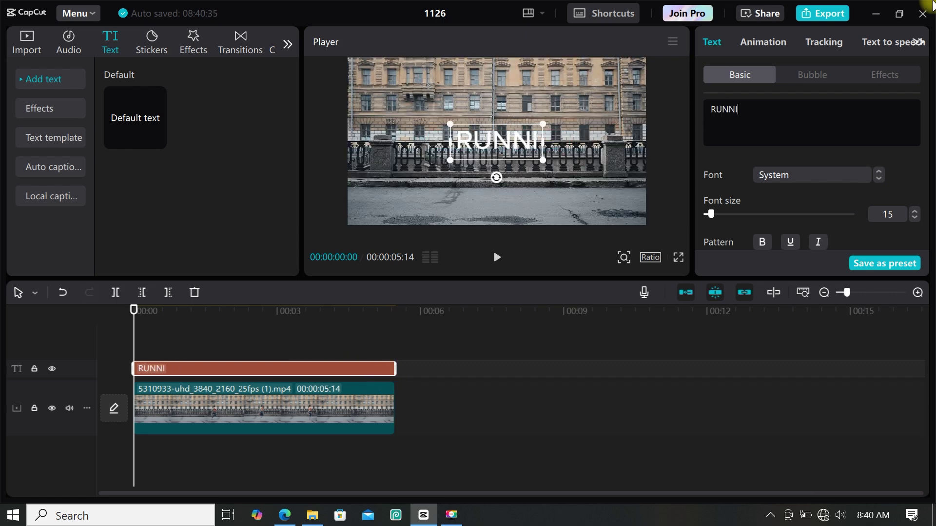
pyautogui.click(780, 174)
pyautogui.click(829, 127)
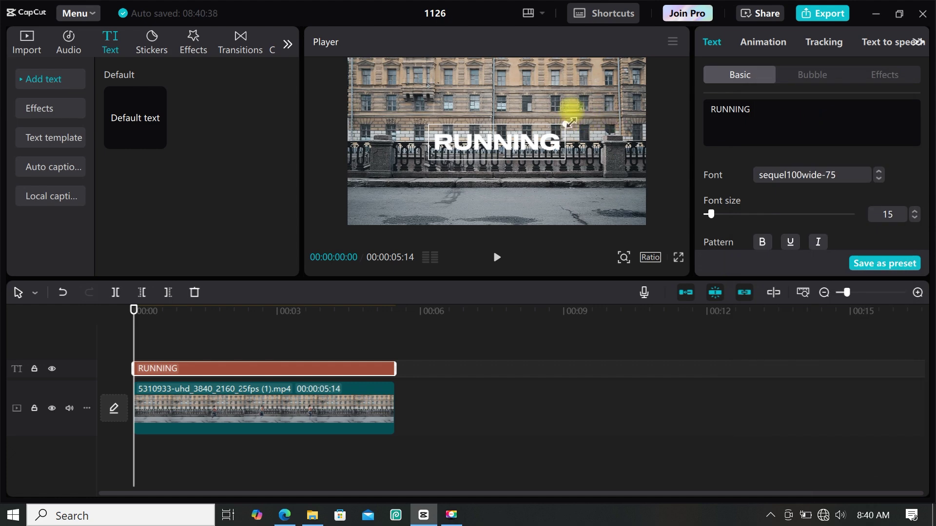
pyautogui.moveTo(562, 140); pyautogui.dragTo(566, 148)
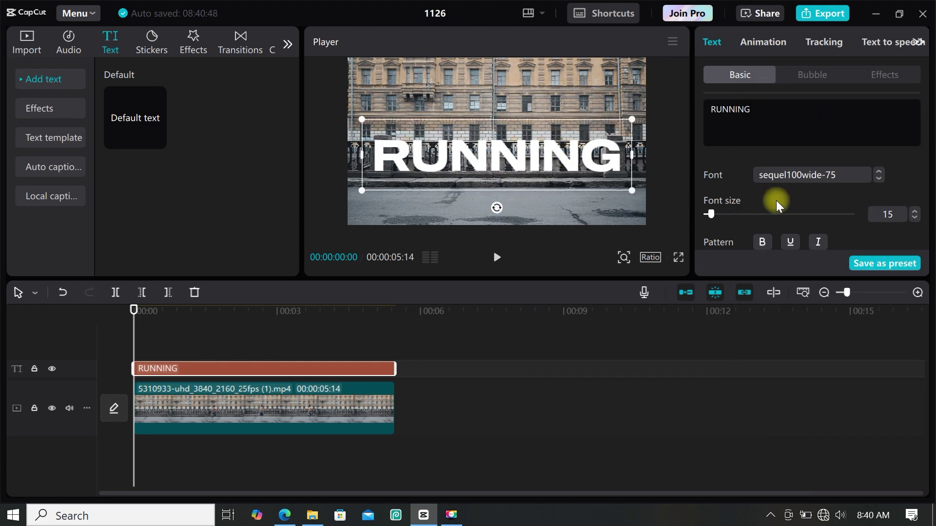
# Step: Apply the white preset style with a drop shadow to the RUNNING text
pyautogui.scroll(-5, 776, 200)
pyautogui.scroll(5, 776, 203)
pyautogui.scroll(-3, 775, 203)
pyautogui.click(794, 181)
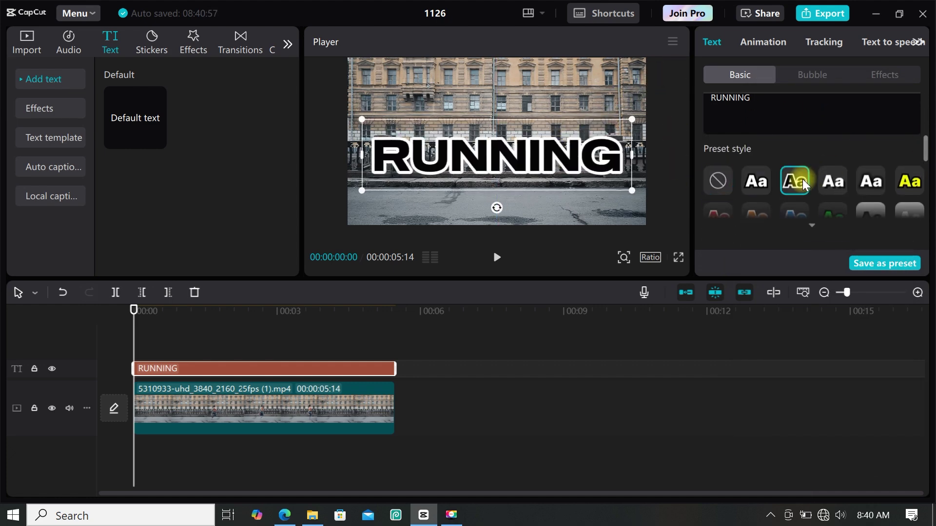
pyautogui.click(840, 184)
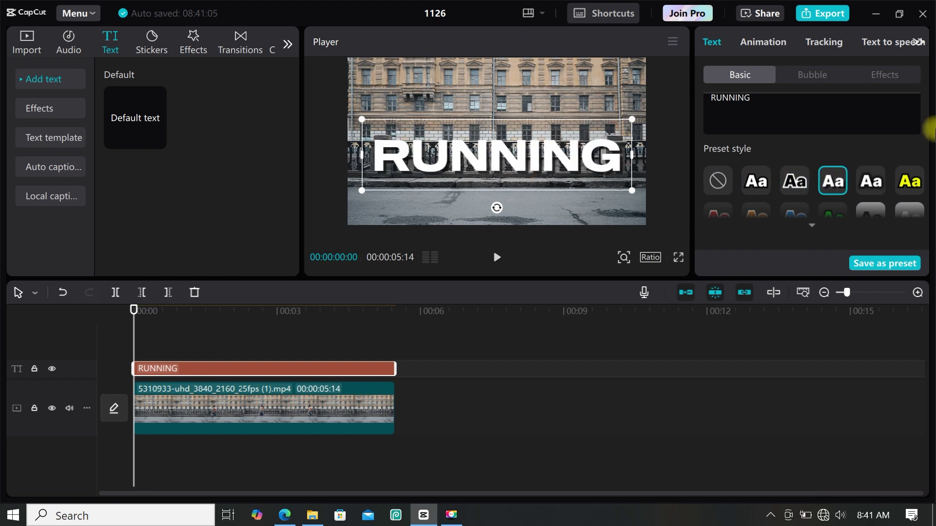
pyautogui.scroll(-2, 827, 247)
pyautogui.scroll(-4, 827, 247)
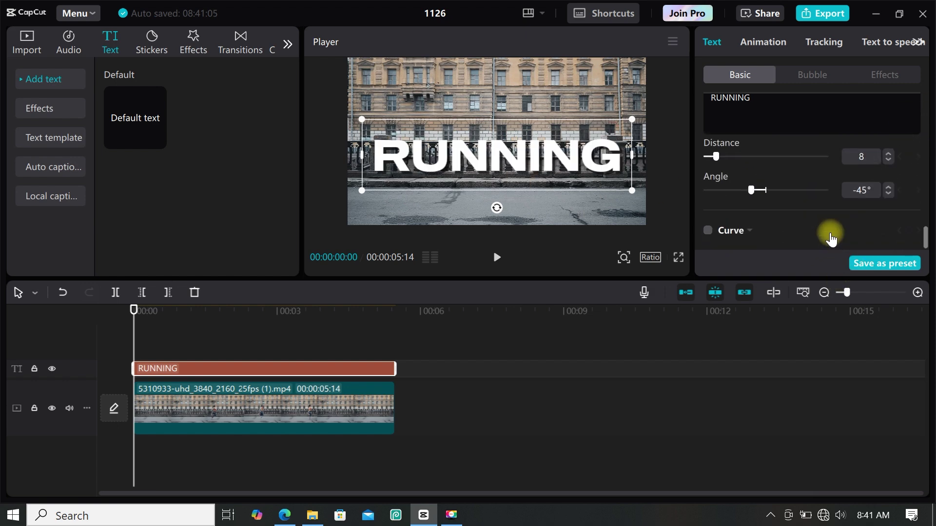
# Step: Place a copy of the street video on a track above the RUNNING text and remove its background with Auto removal
pyautogui.click(256, 411)
pyautogui.moveTo(259, 409); pyautogui.dragTo(251, 331)
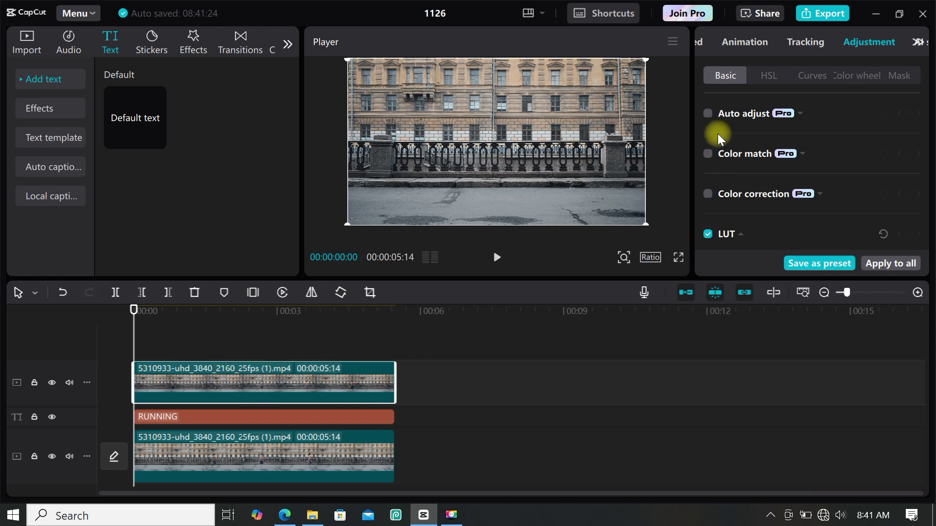
pyautogui.click(705, 42)
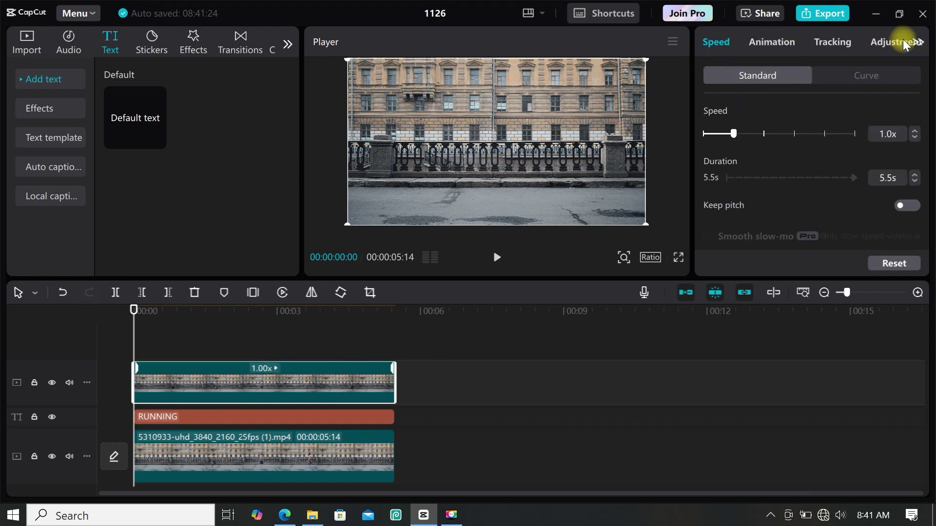
pyautogui.click(918, 42)
pyautogui.click(918, 42)
pyautogui.click(715, 43)
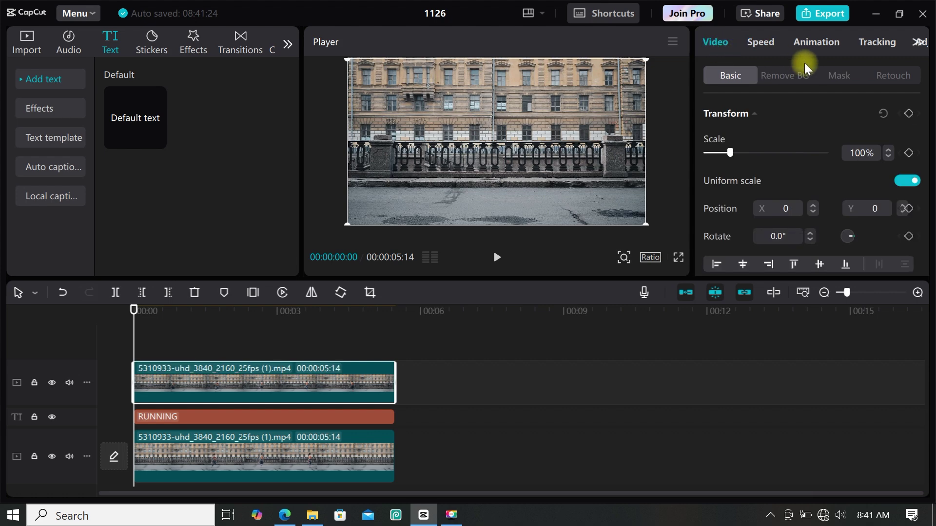
pyautogui.click(802, 80)
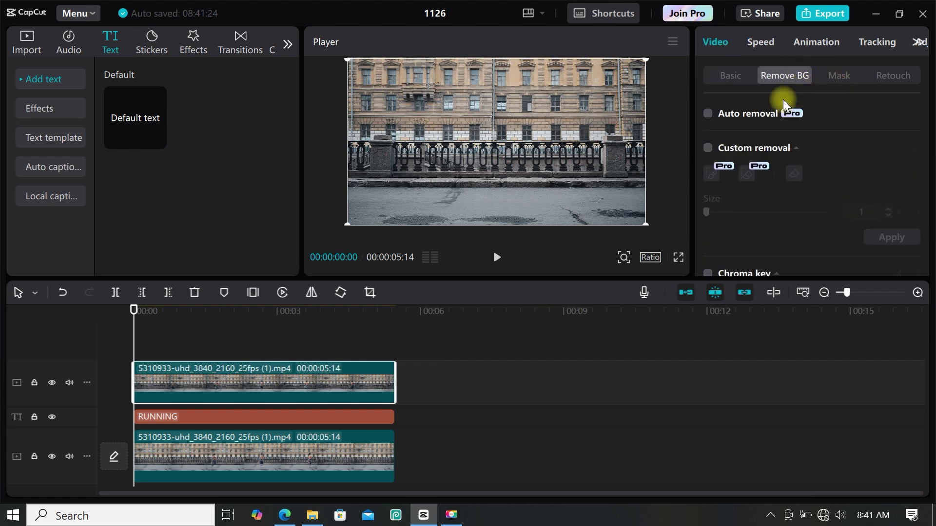
pyautogui.click(707, 115)
pyautogui.click(200, 366)
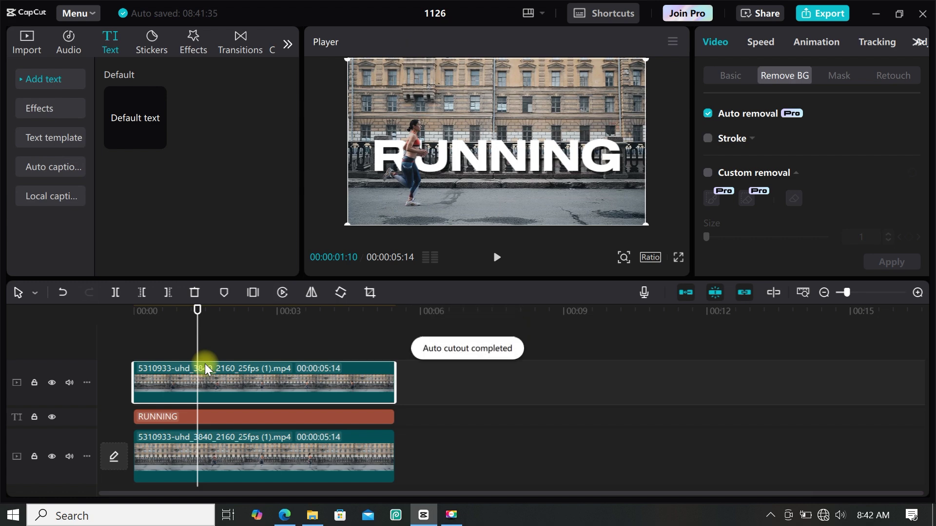
# Step: Turn the RUNNING text into a compound clip and give it a Horizontal mask
pyautogui.click(289, 417)
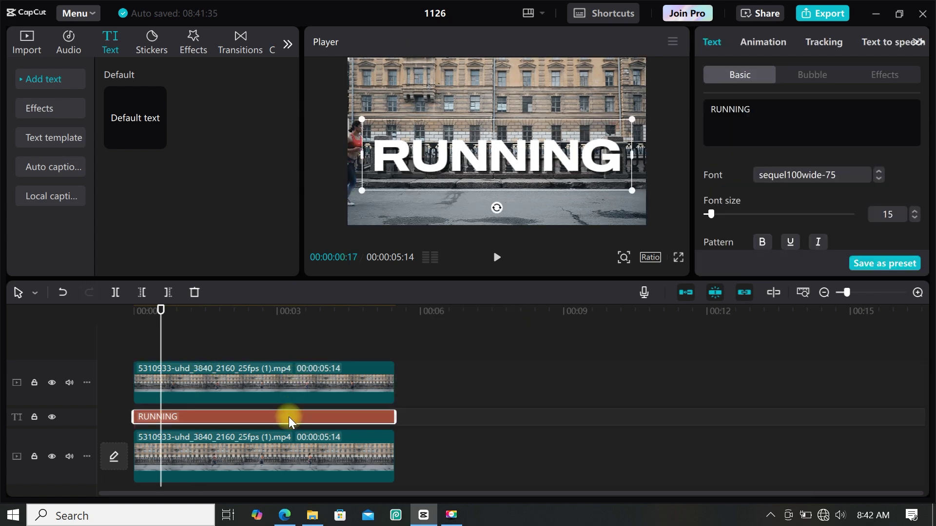
pyautogui.rightClick(287, 417)
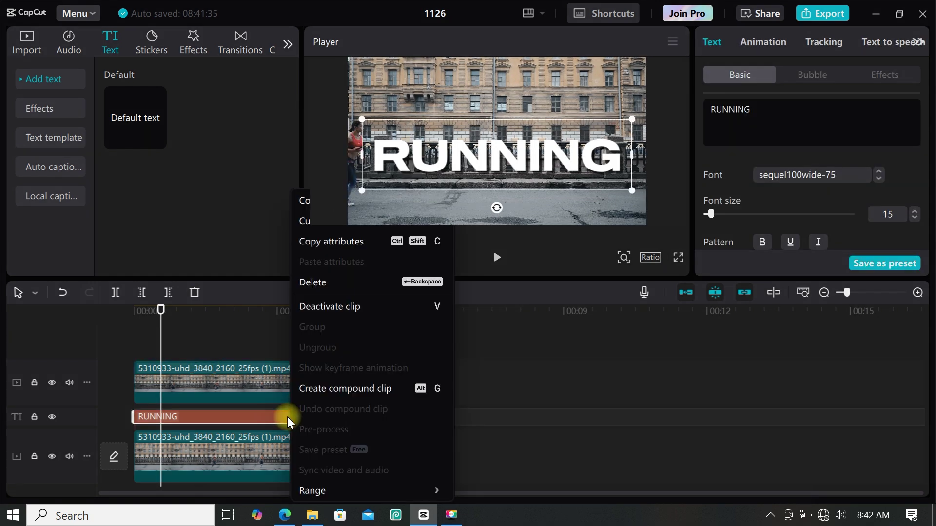
pyautogui.click(327, 388)
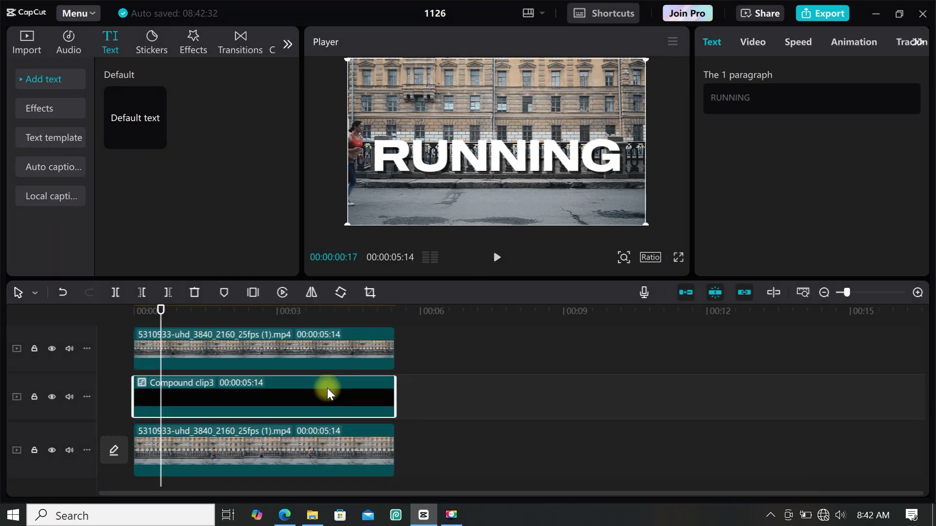
pyautogui.click(743, 40)
pyautogui.click(826, 74)
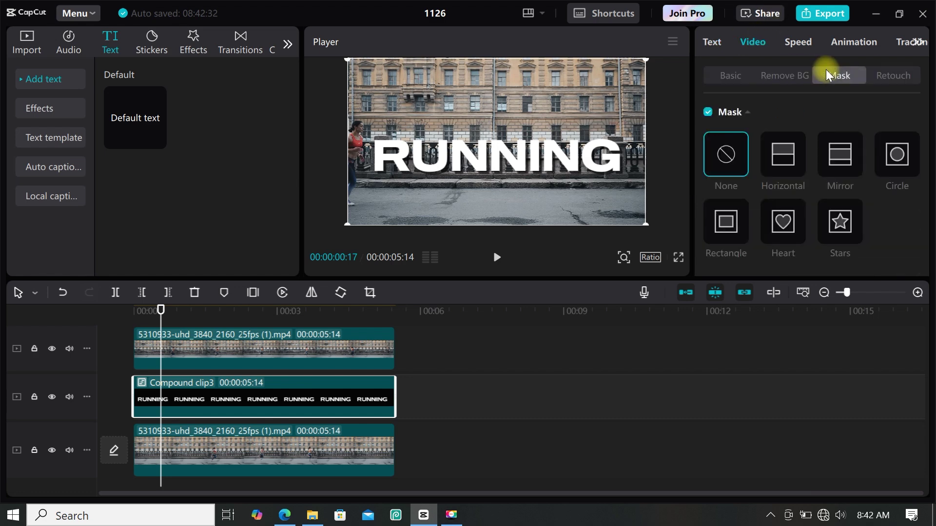
pyautogui.click(792, 155)
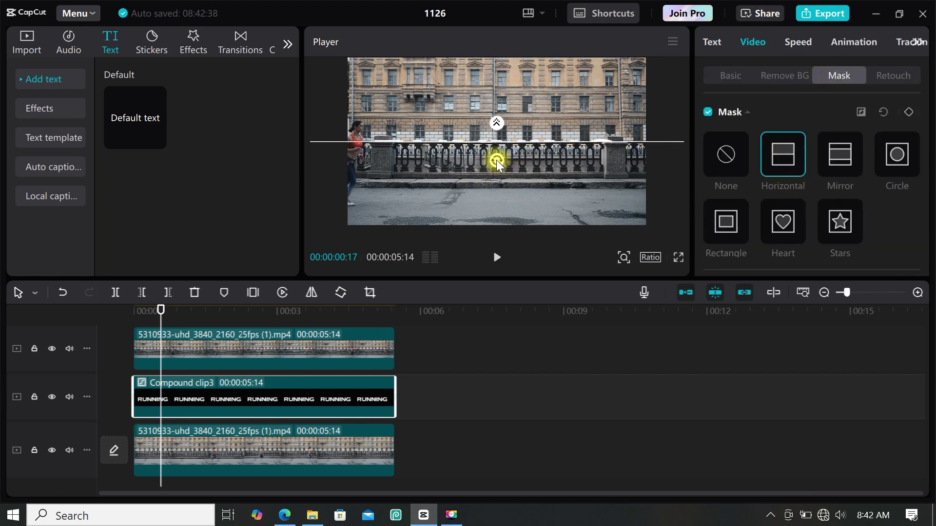
# Step: Turn the RUNNING text's Horizontal mask upright beside the runner, keyframe it at 00:00:00:17, and move its edge across the text with the runner
pyautogui.moveTo(496, 159); pyautogui.dragTo(468, 139)
pyautogui.moveTo(490, 186); pyautogui.dragTo(350, 174)
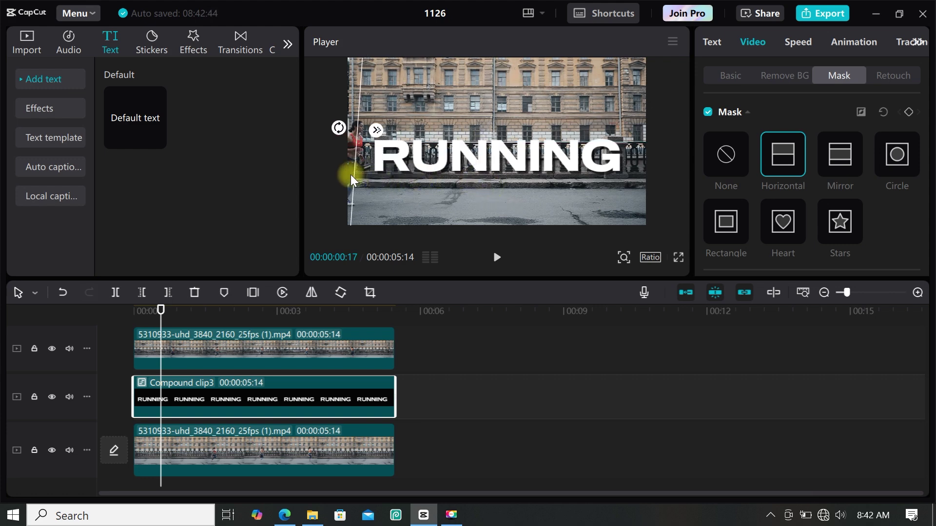
pyautogui.click(906, 113)
pyautogui.click(802, 292)
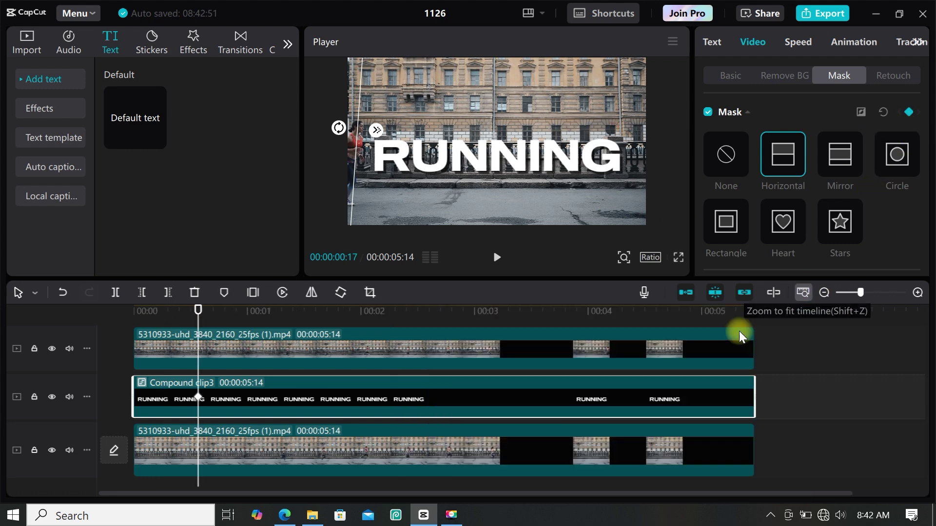
pyautogui.moveTo(350, 188); pyautogui.dragTo(599, 160)
pyautogui.click(678, 258)
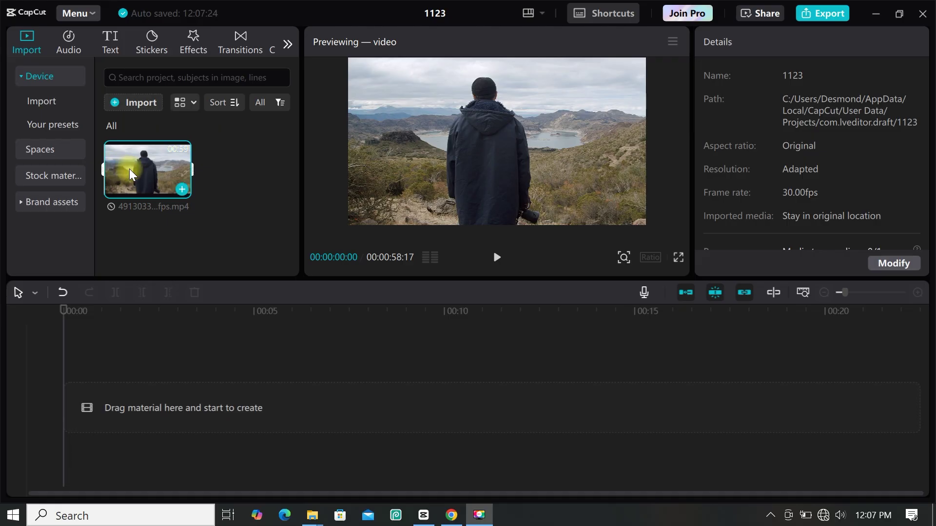
# Step: Add the video of the man in the dark jacket to project 1123's timeline and delete everything after 00:00:11:13
pyautogui.moveTo(130, 169); pyautogui.dragTo(183, 386)
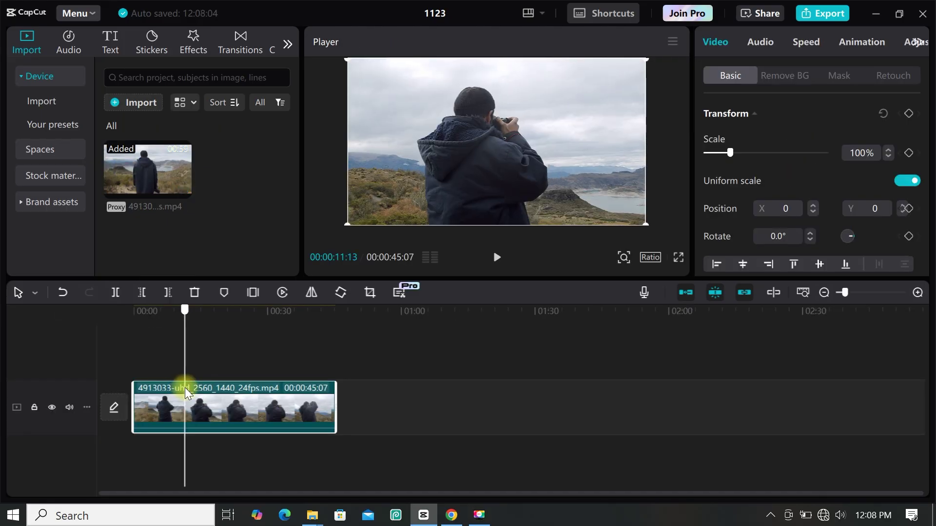
pyautogui.click(171, 292)
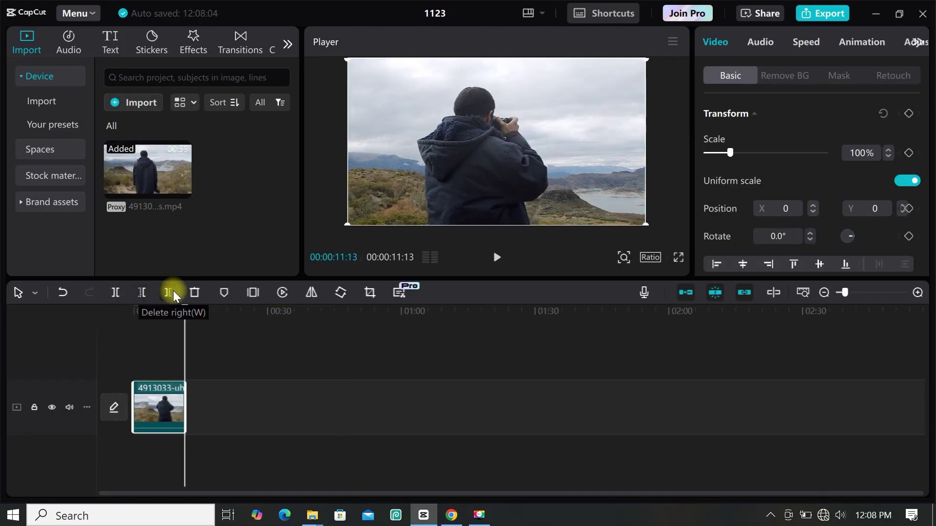
pyautogui.press('Home')
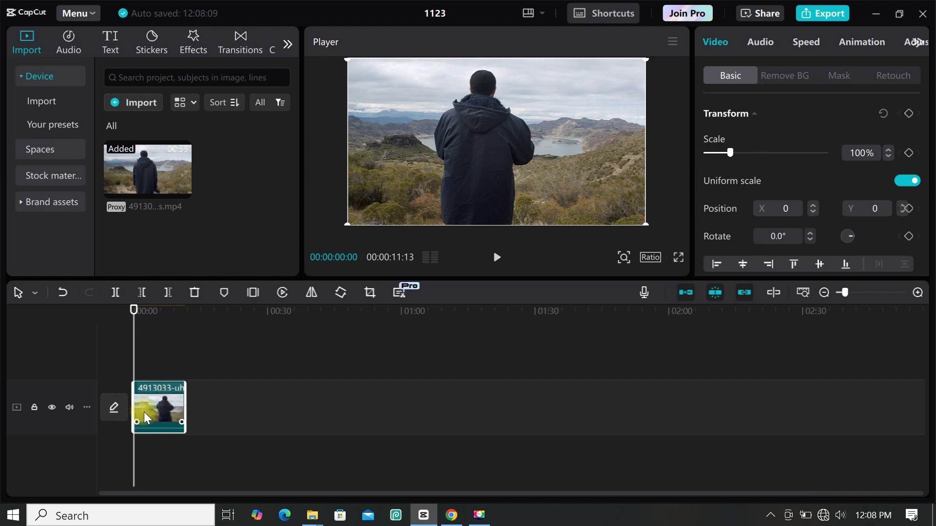
# Step: Place a copy of the trimmed clip on a track above it and remove the copy's background with Auto removal
pyautogui.hotkey('ctrl', 'c')
pyautogui.hotkey('ctrl', 'v')
pyautogui.moveTo(151, 357); pyautogui.dragTo(152, 359)
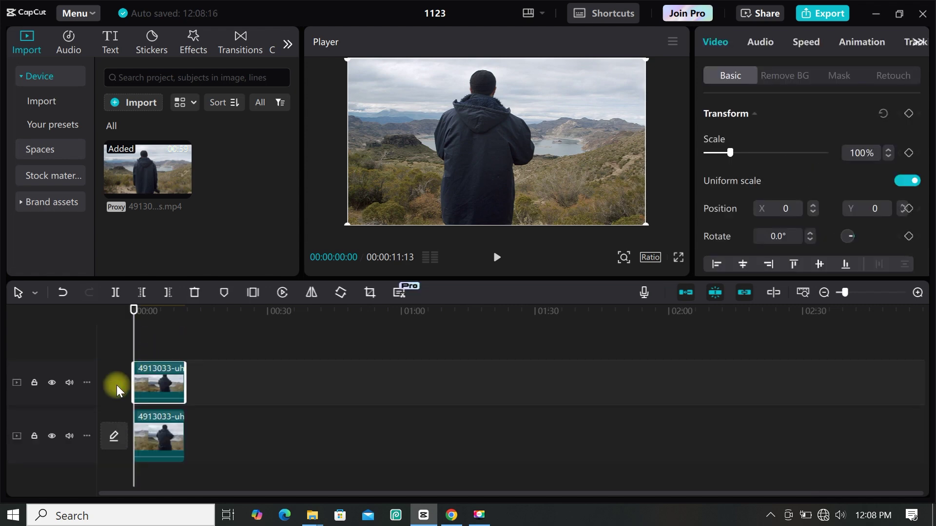
pyautogui.click(775, 77)
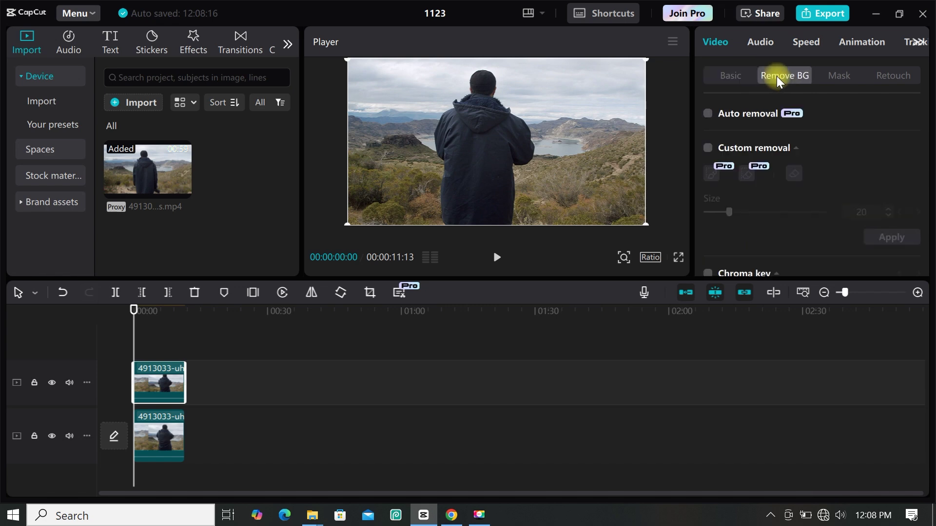
pyautogui.click(708, 115)
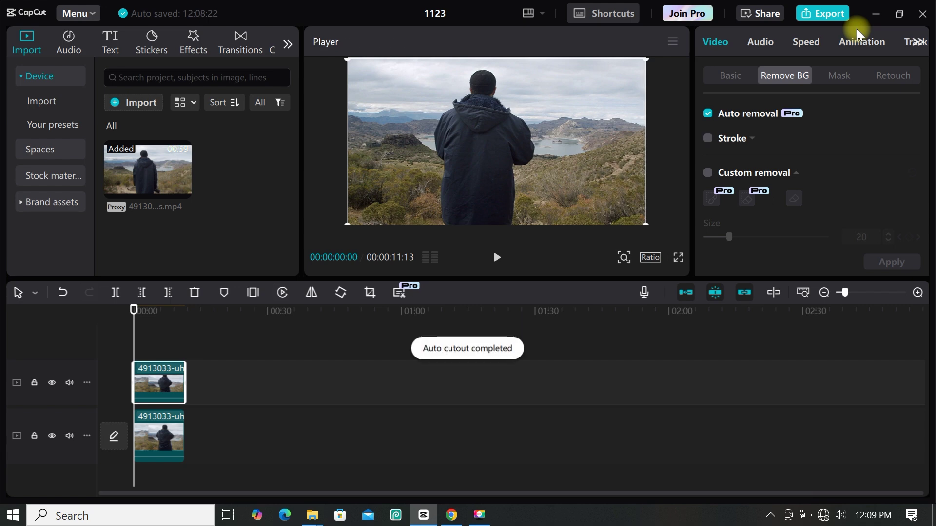
# Step: Apply a Mirror mask to the lower clip and widen it to the full frame height at the clip's start
pyautogui.click(165, 434)
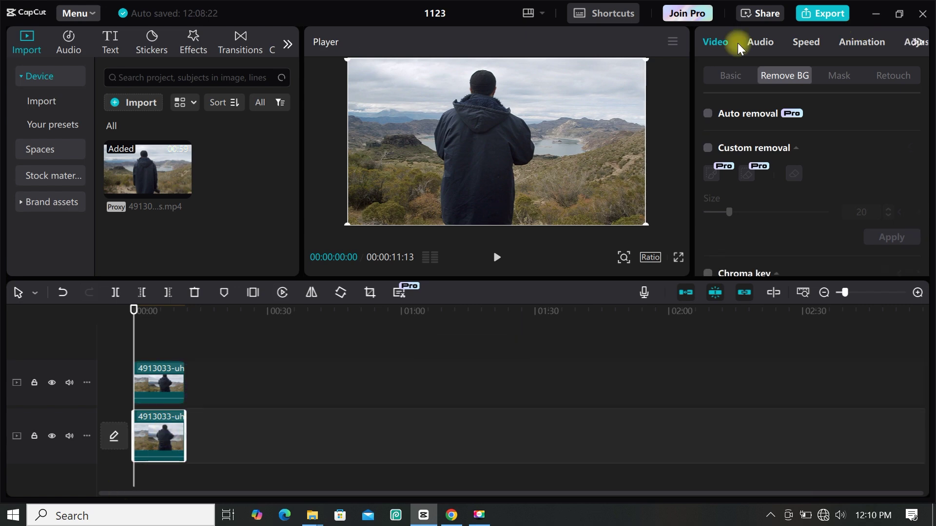
pyautogui.click(832, 74)
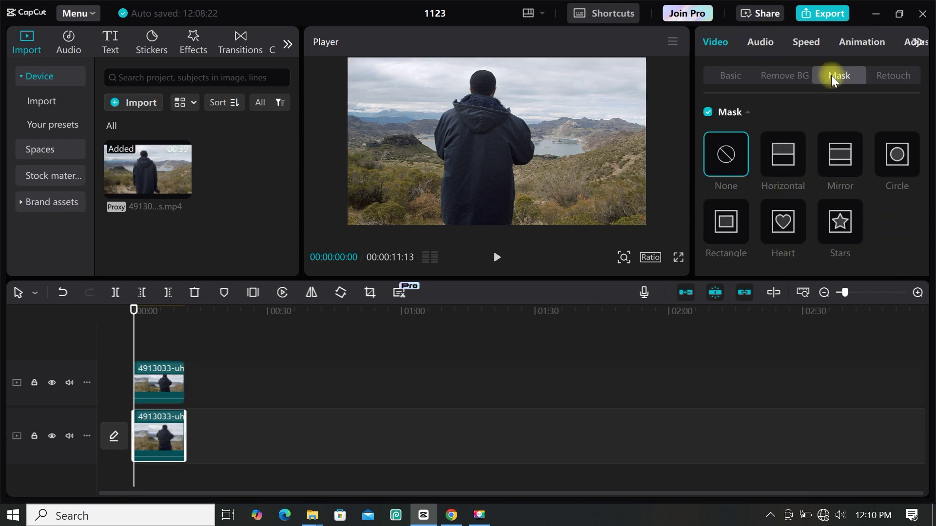
pyautogui.click(833, 153)
pyautogui.click(60, 291)
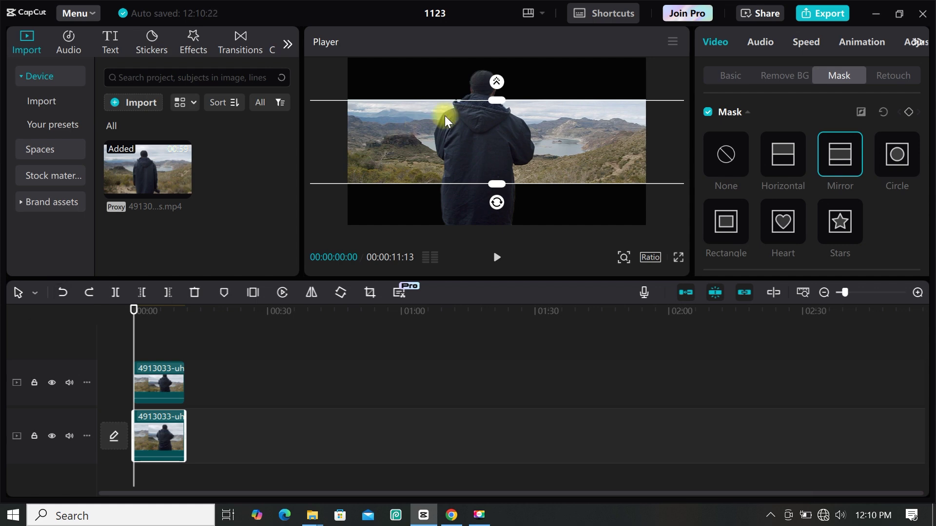
pyautogui.moveTo(499, 101); pyautogui.dragTo(501, 58)
# Step: Animate the Mirror mask to narrow at 00:00:04:10, hold until 00:00:08:11, and reopen to full height at 00:00:11:13
pyautogui.moveTo(132, 334); pyautogui.dragTo(153, 350)
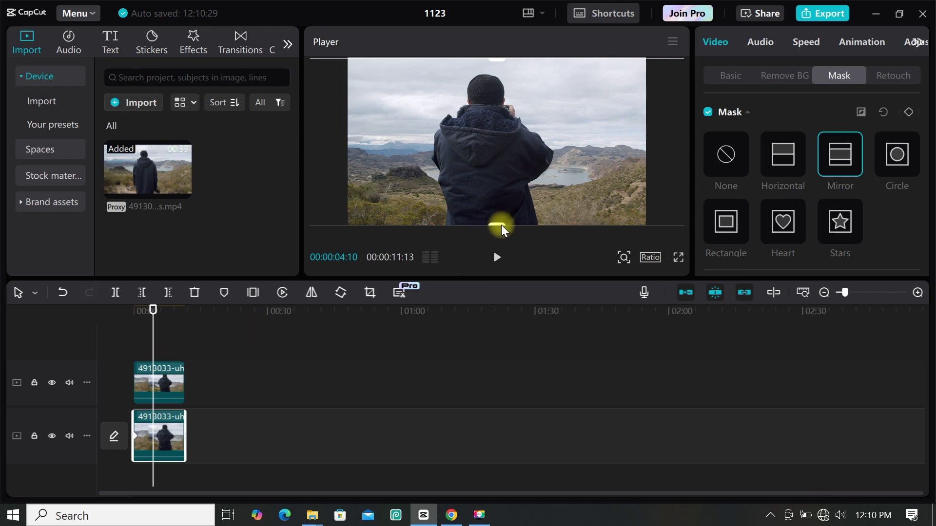
pyautogui.moveTo(501, 224); pyautogui.dragTo(504, 199)
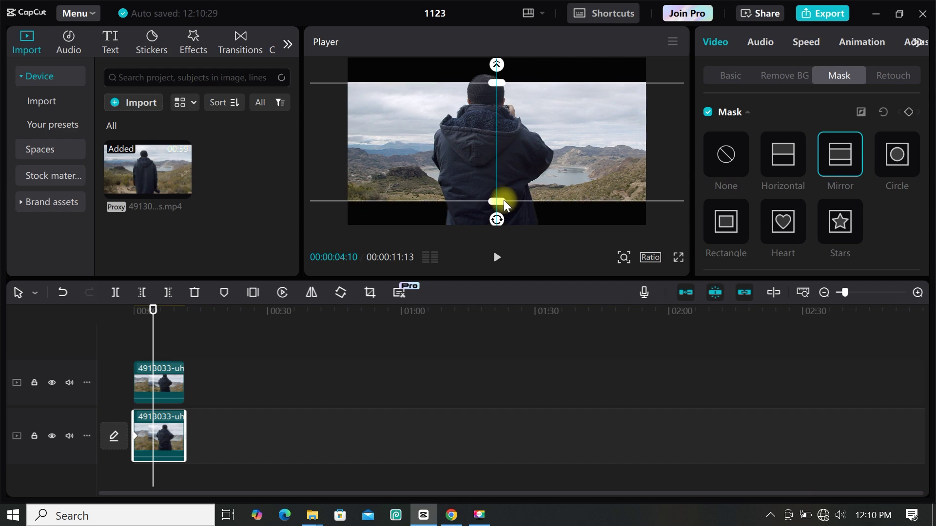
pyautogui.click(175, 329)
pyautogui.moveTo(175, 329); pyautogui.dragTo(171, 329)
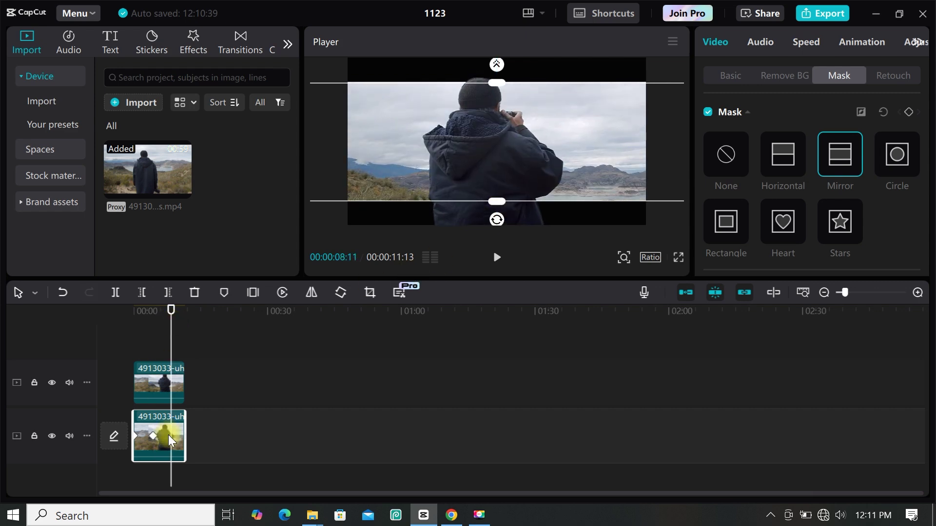
pyautogui.click(908, 113)
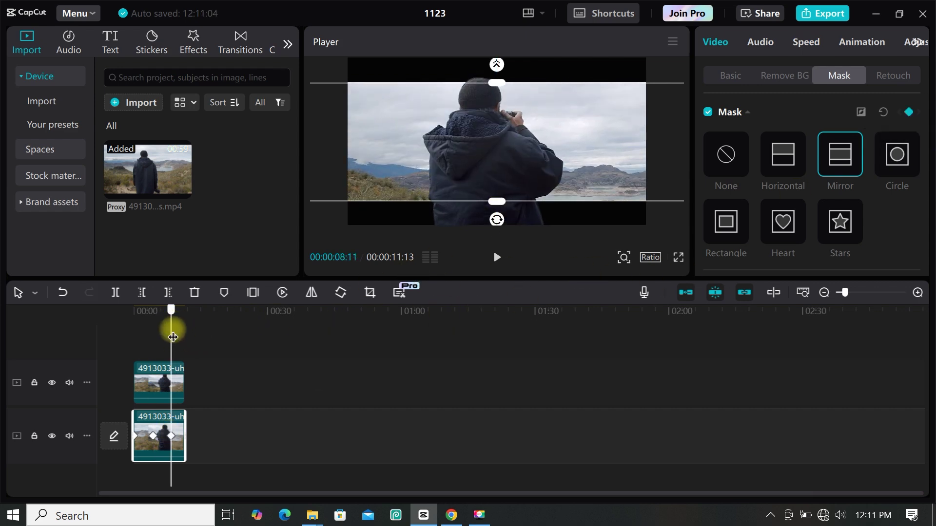
pyautogui.moveTo(173, 336); pyautogui.dragTo(184, 334)
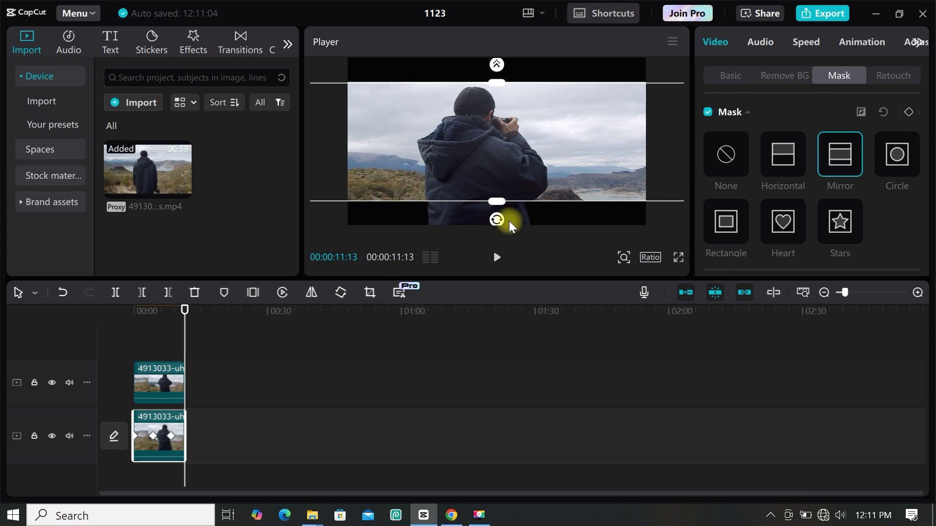
pyautogui.moveTo(496, 202); pyautogui.dragTo(501, 224)
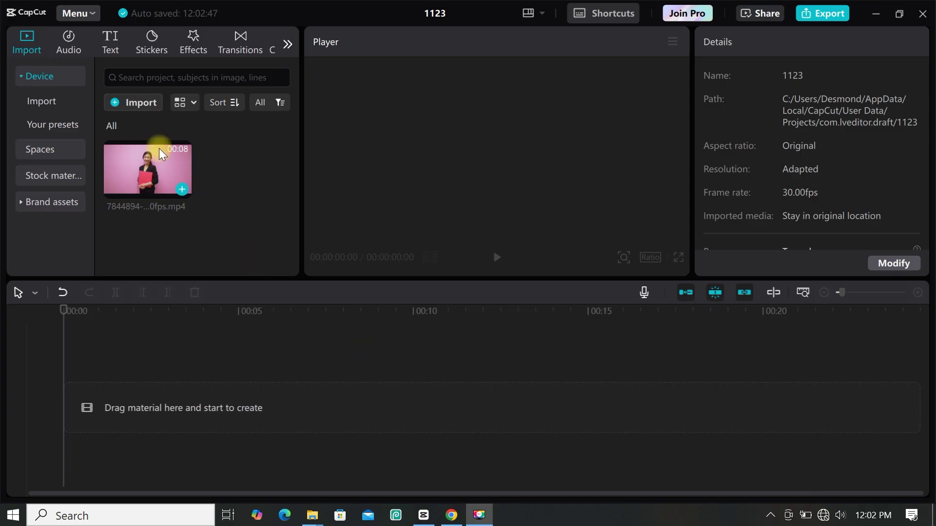
# Step: Add the pink-background video of the woman to the timeline and place a copy on a track above it
pyautogui.click(177, 189)
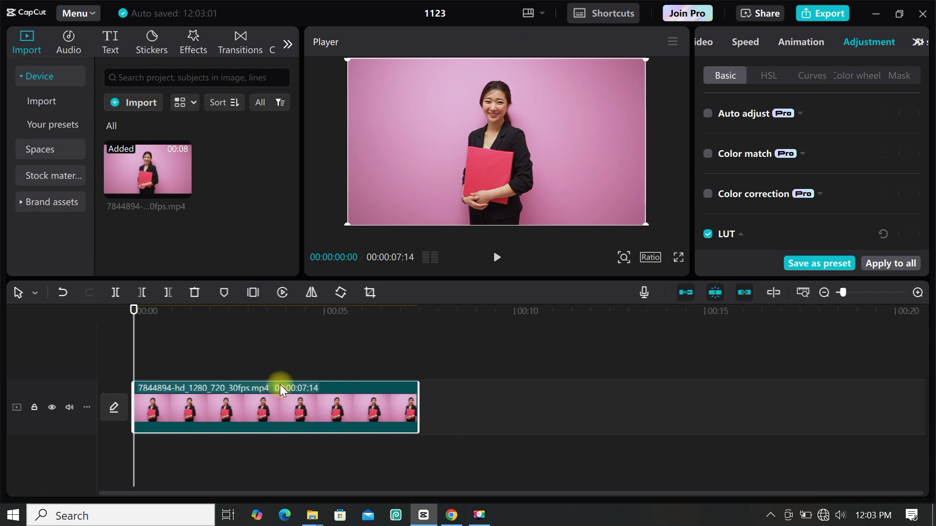
pyautogui.hotkey('ctrl', 'c')
pyautogui.hotkey('ctrl', 'v')
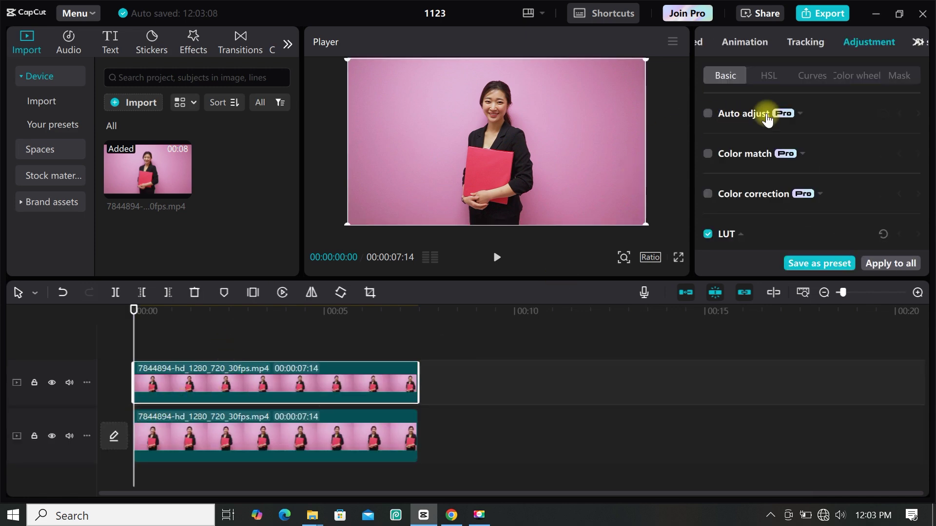
# Step: Darken the upper copy by lowering its exposure and highlights, raising contrast to 11 and setting the vignette to 1
pyautogui.scroll(-1, 729, 153)
pyautogui.scroll(-6, 727, 147)
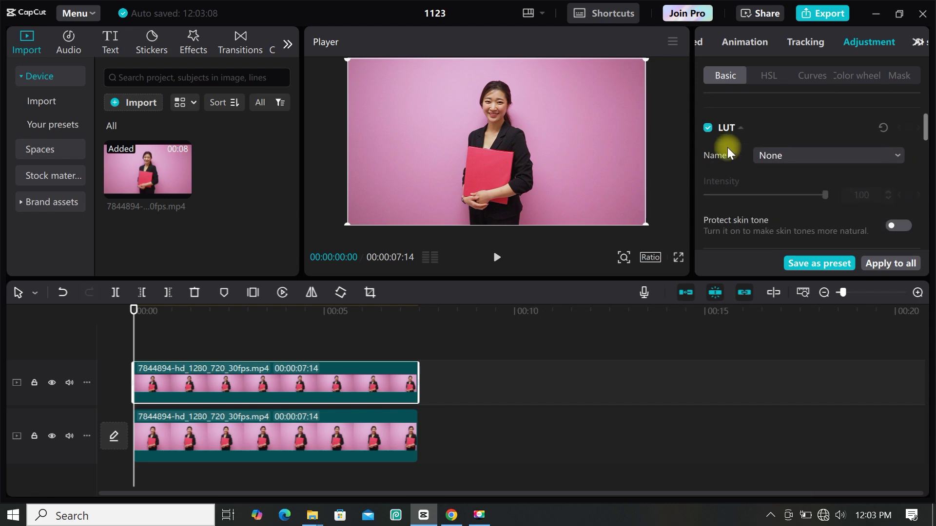
pyautogui.moveTo(765, 228); pyautogui.dragTo(750, 230)
pyautogui.moveTo(766, 140); pyautogui.dragTo(789, 157)
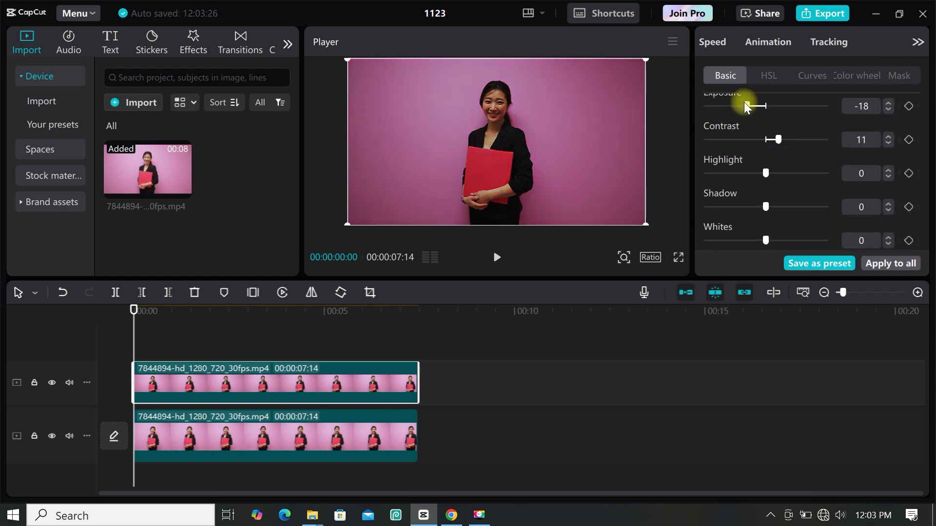
pyautogui.moveTo(744, 106); pyautogui.dragTo(737, 106)
pyautogui.moveTo(766, 170); pyautogui.dragTo(741, 148)
pyautogui.scroll(-2, 735, 165)
pyautogui.moveTo(765, 193); pyautogui.dragTo(760, 193)
pyautogui.scroll(-5, 762, 194)
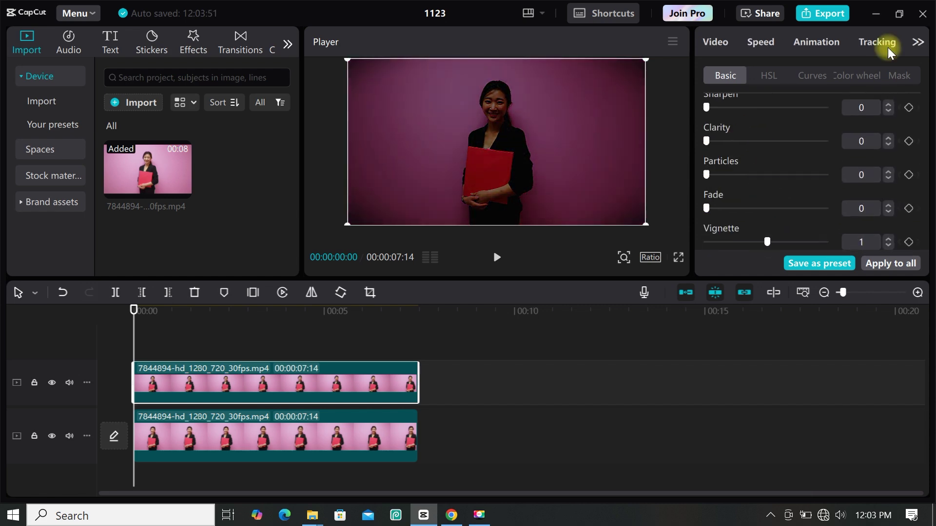
# Step: Apply a Circle mask to the darkened copy, enlarge it around the woman and invert it
pyautogui.click(723, 40)
pyautogui.click(844, 71)
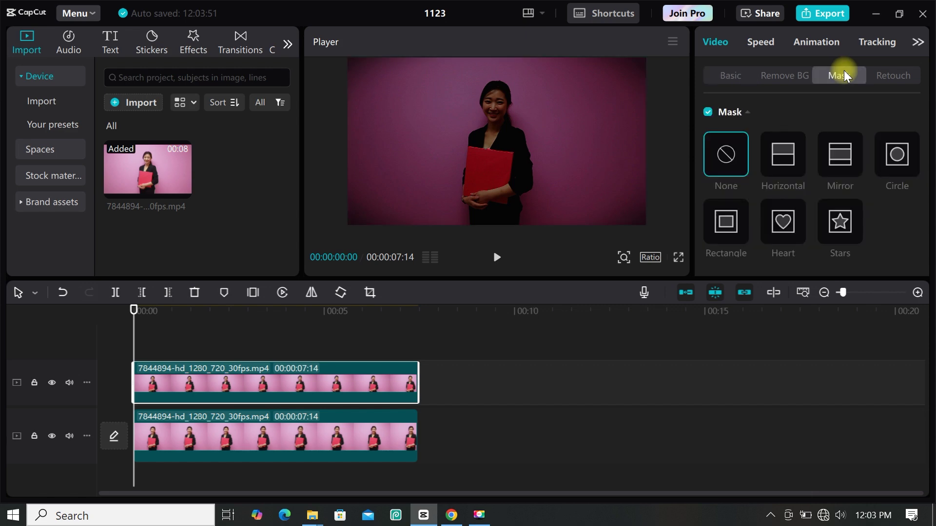
pyautogui.click(895, 154)
pyautogui.moveTo(540, 96); pyautogui.dragTo(565, 84)
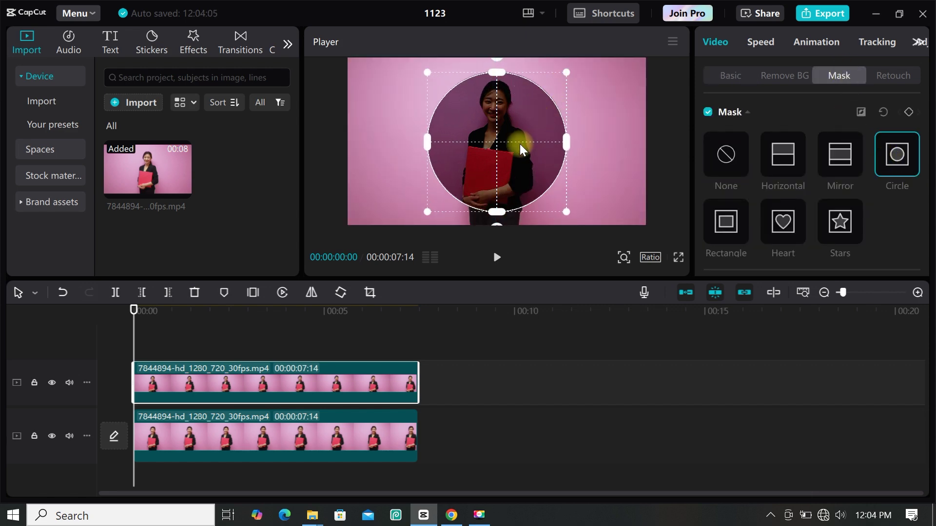
pyautogui.click(861, 113)
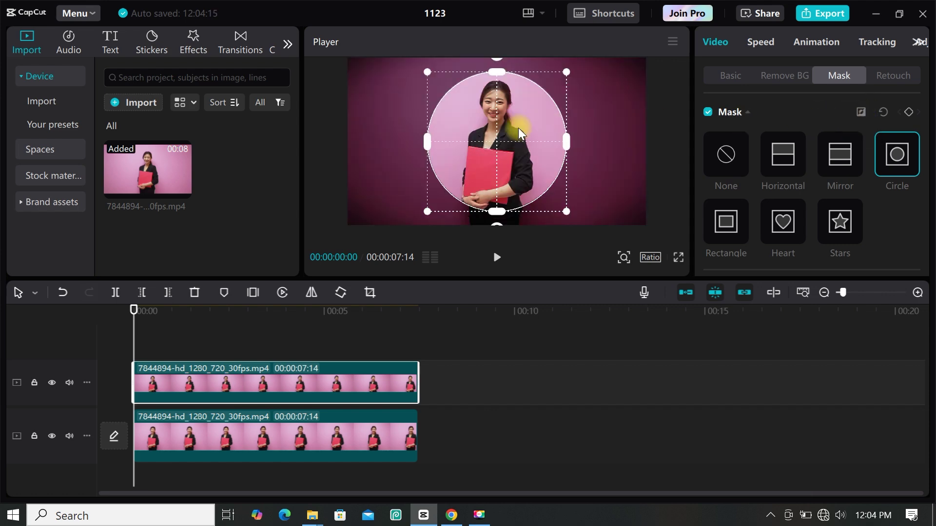
pyautogui.scroll(-3, 877, 195)
pyautogui.click(886, 251)
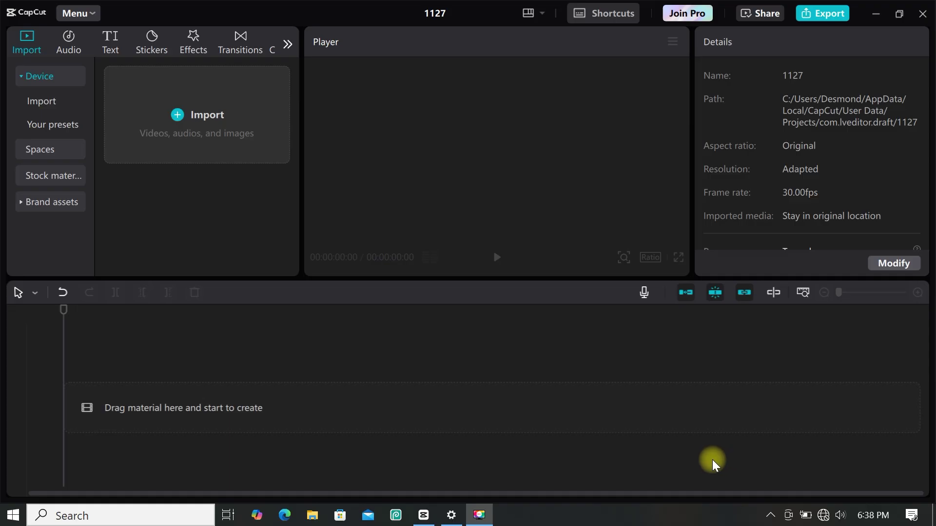
# Step: Add the black stock clip to project 1127's timeline and overlay default text extended to the clip's full 00:00:05:01 length
pyautogui.click(73, 175)
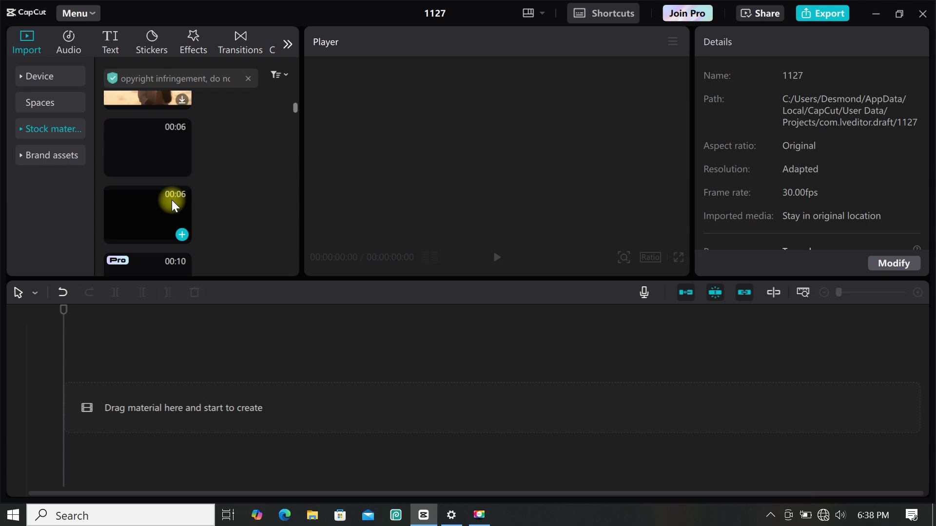
pyautogui.click(183, 169)
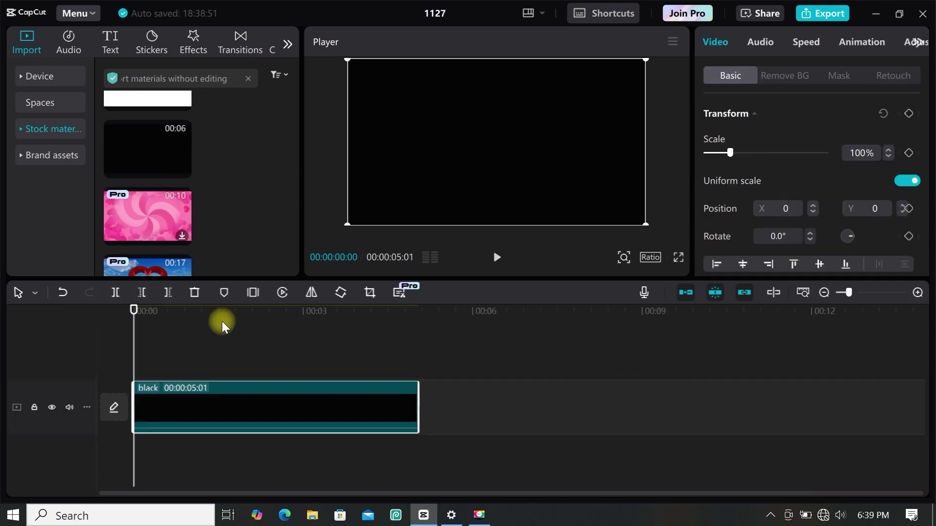
pyautogui.click(107, 44)
pyautogui.click(156, 140)
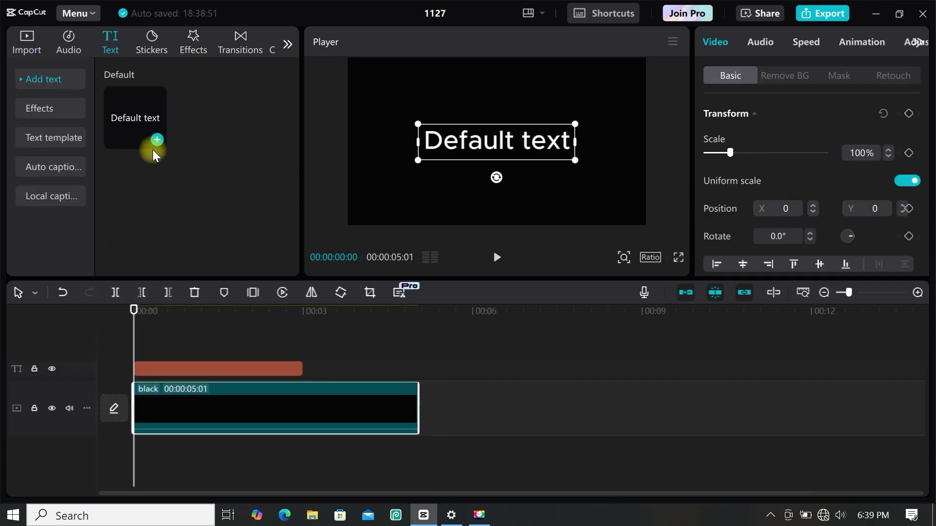
pyautogui.moveTo(300, 379); pyautogui.dragTo(419, 369)
# Step: Change the text to FUSION, set its font to sequel100wide-75 and enlarge it to span most of the frame
pyautogui.write('FUSION')
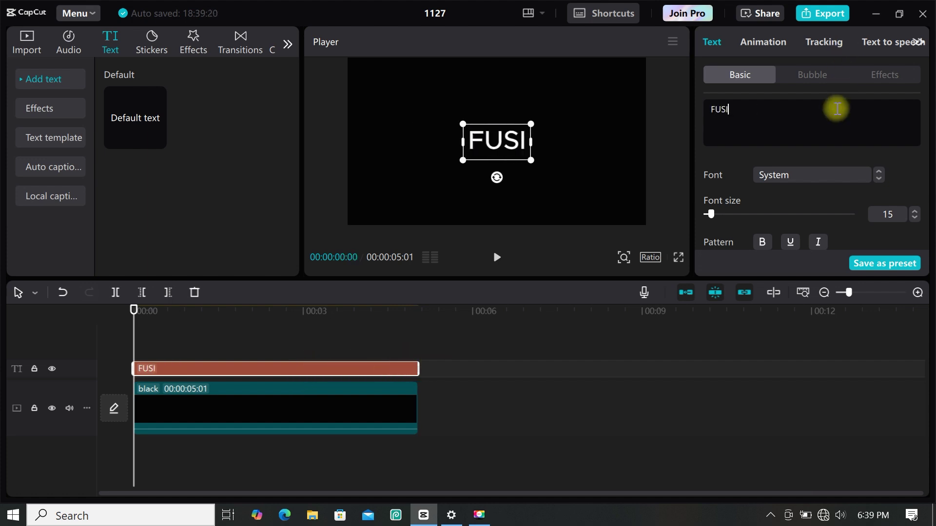
pyautogui.click(835, 173)
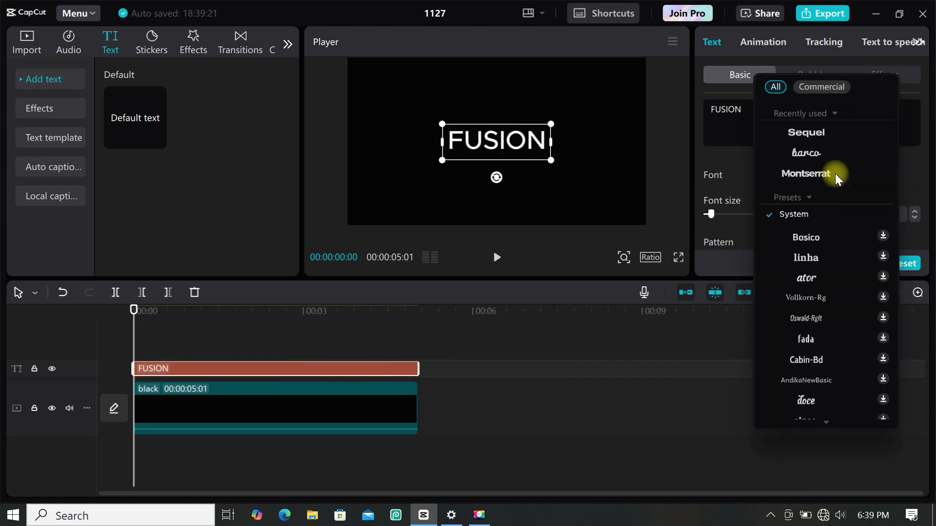
pyautogui.click(826, 134)
pyautogui.moveTo(602, 83); pyautogui.dragTo(656, 69)
pyautogui.scroll(-5, 757, 202)
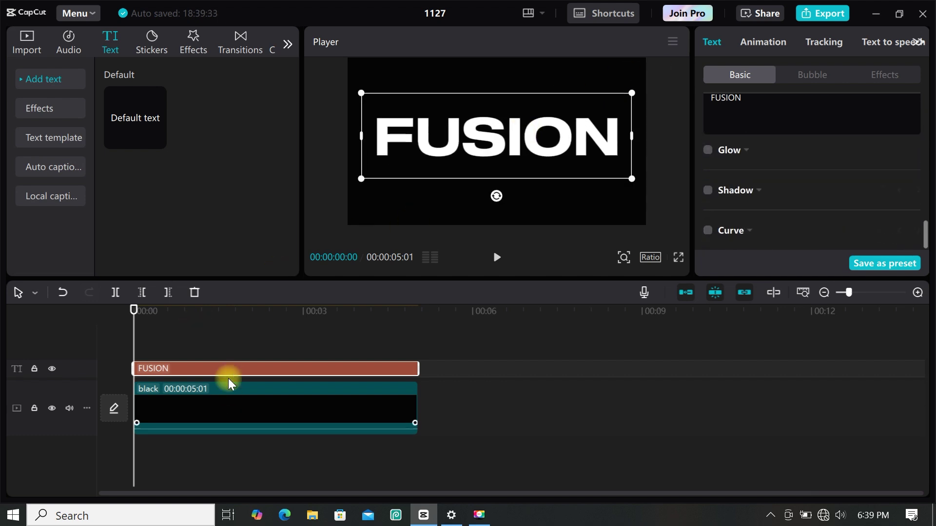
# Step: Duplicate the FUSION text onto a track above and move the copy down directly beneath the original word
pyautogui.hotkey('ctrl', 'c')
pyautogui.hotkey('ctrl', 'v')
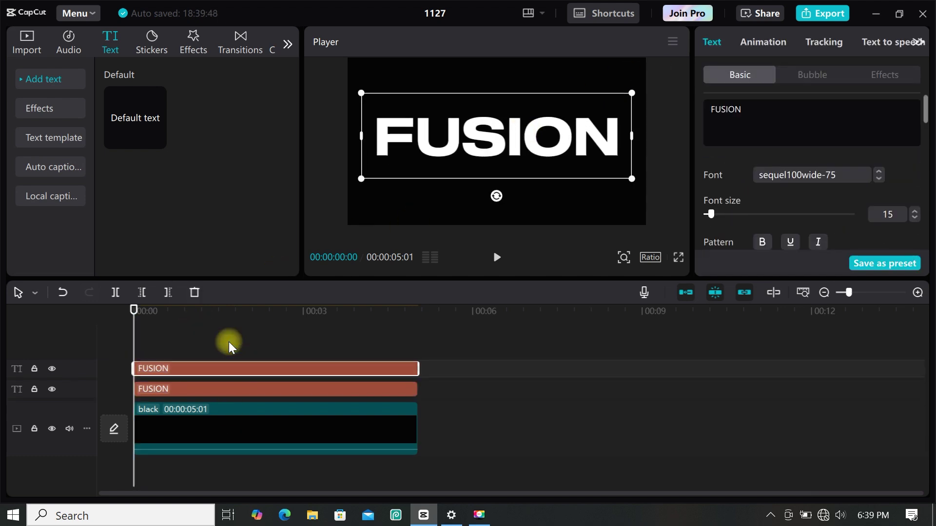
pyautogui.moveTo(542, 168); pyautogui.dragTo(540, 161)
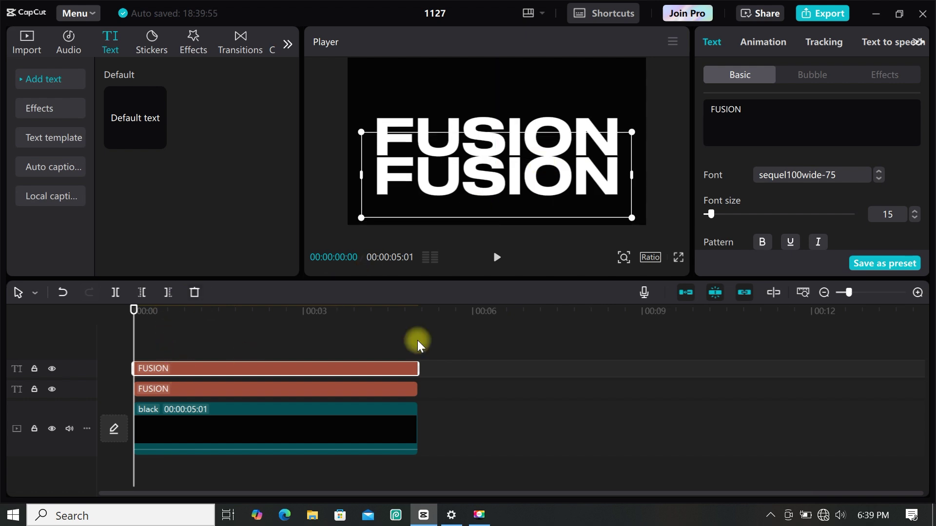
# Step: Change the colour of the lower FUSION text copy to light grey
pyautogui.scroll(-2, 769, 200)
pyautogui.click(770, 203)
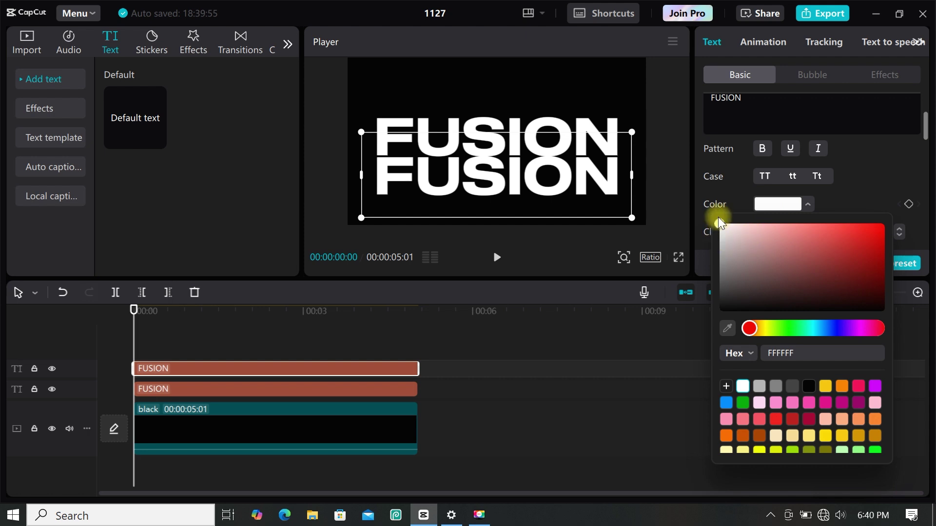
pyautogui.moveTo(723, 223); pyautogui.dragTo(718, 240)
# Step: Convert the grey FUSION copy into a compound clip and mirror it horizontally
pyautogui.click(228, 367)
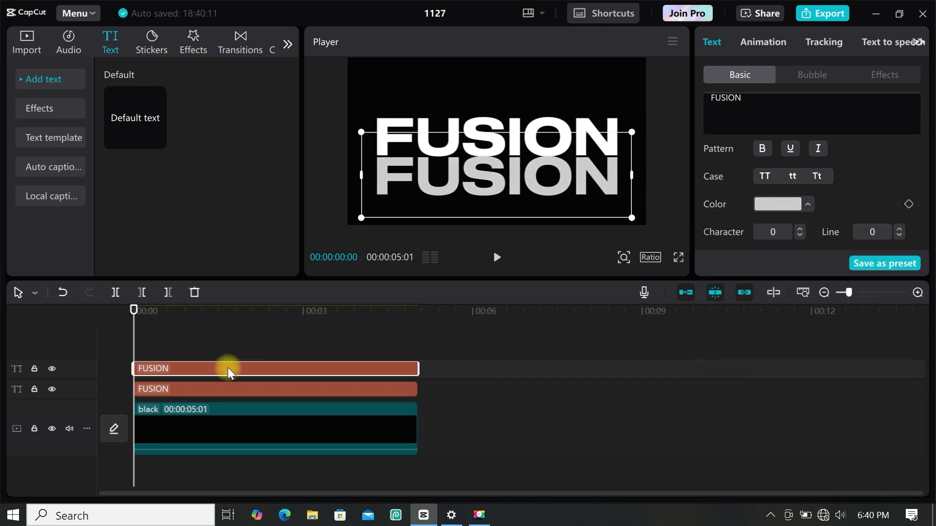
pyautogui.rightClick(227, 367)
pyautogui.click(256, 384)
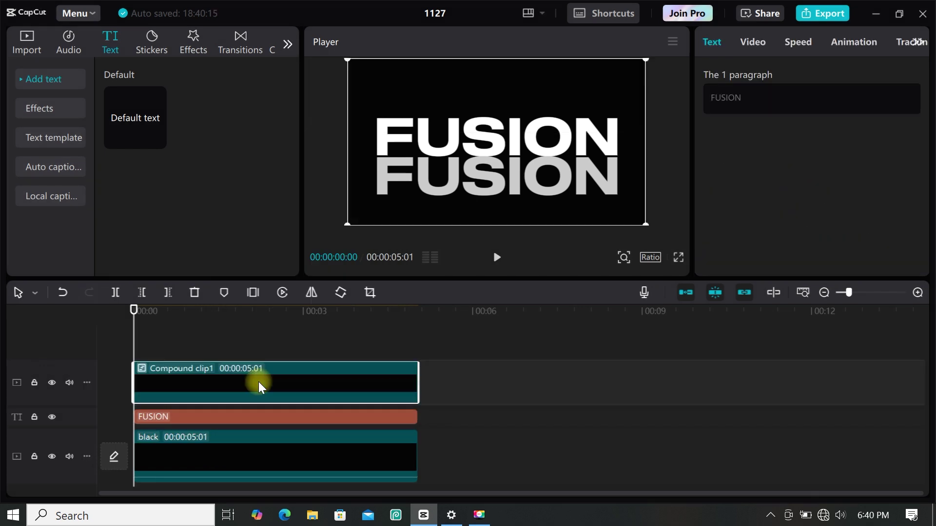
pyautogui.click(315, 294)
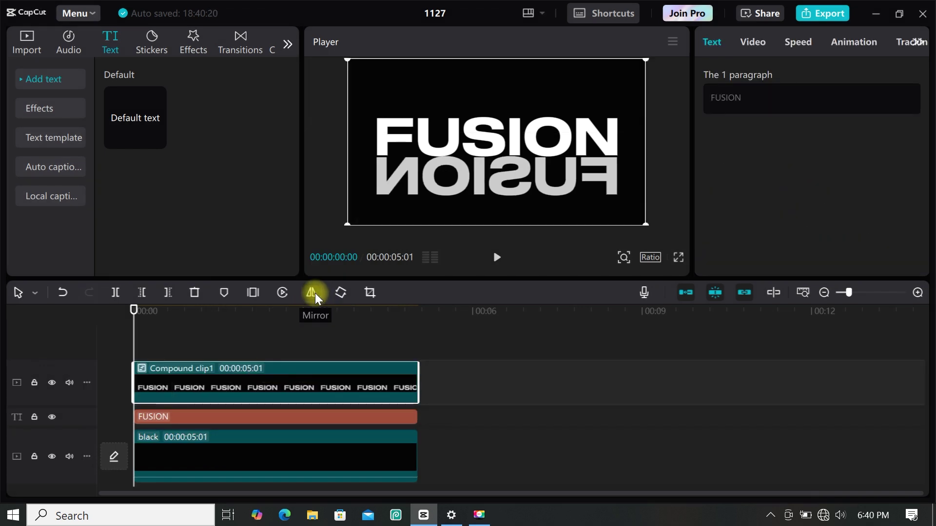
# Step: Rotate the mirrored compound clip by -180° and move it down so the upside-down word sits directly beneath the original FUSION
pyautogui.click(618, 263)
pyautogui.click(591, 277)
pyautogui.moveTo(499, 200)
pyautogui.mouseDown()
pyautogui.moveTo(525, 62)
pyautogui.moveTo(514, 39)
pyautogui.moveTo(513, 197)
pyautogui.mouseUp()
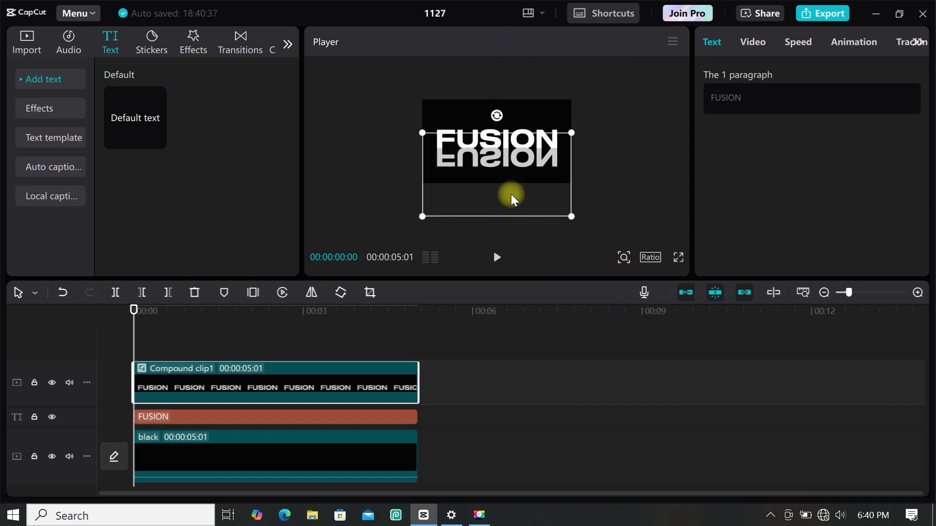
pyautogui.click(624, 257)
# Step: Apply a Horizontal mask to the compound clip, rotate it 180°, place it across the reflection, feather its edge and preview the result full screen
pyautogui.click(756, 42)
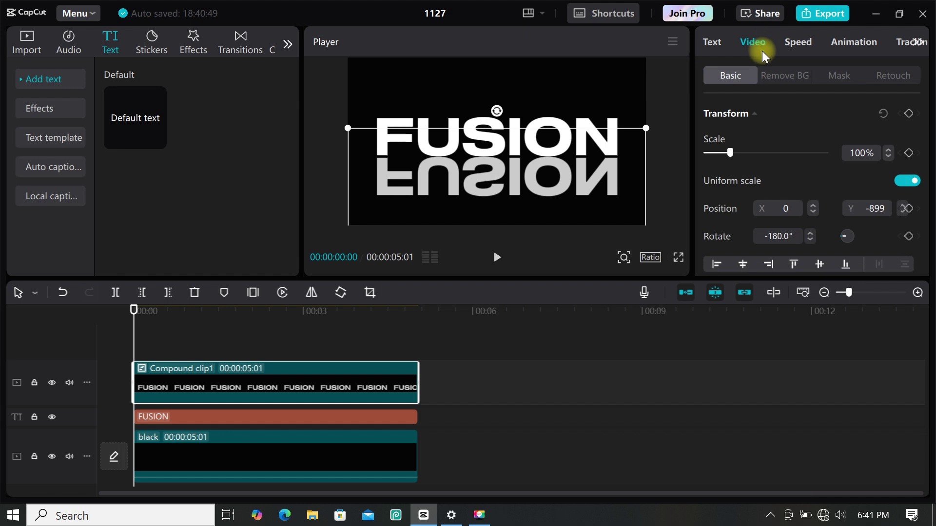
pyautogui.click(849, 75)
pyautogui.click(781, 154)
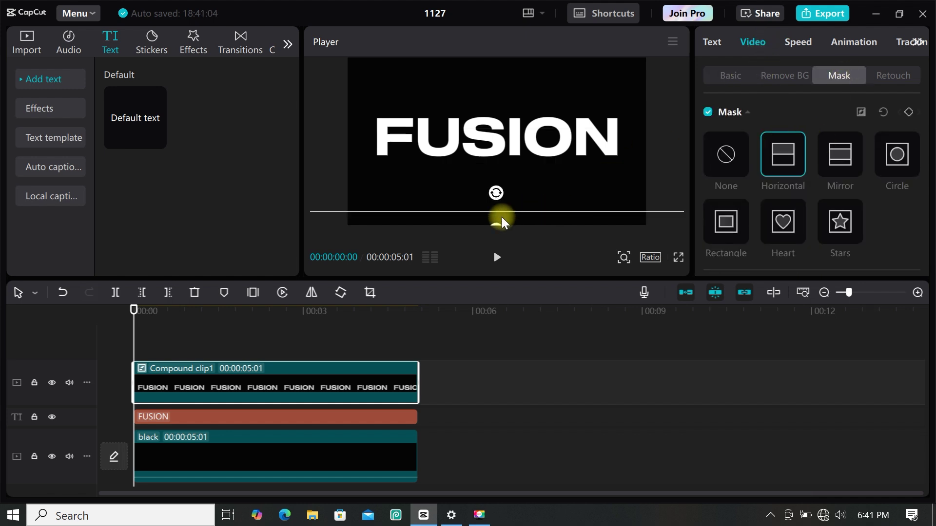
pyautogui.moveTo(501, 214)
pyautogui.mouseDown()
pyautogui.moveTo(504, 164)
pyautogui.moveTo(539, 162)
pyautogui.moveTo(502, 197)
pyautogui.mouseUp()
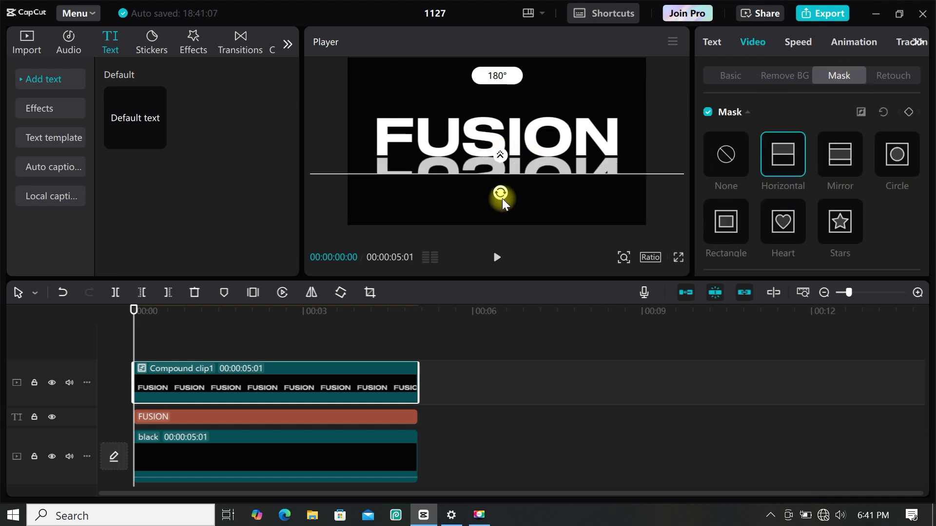
pyautogui.moveTo(504, 165); pyautogui.dragTo(504, 138)
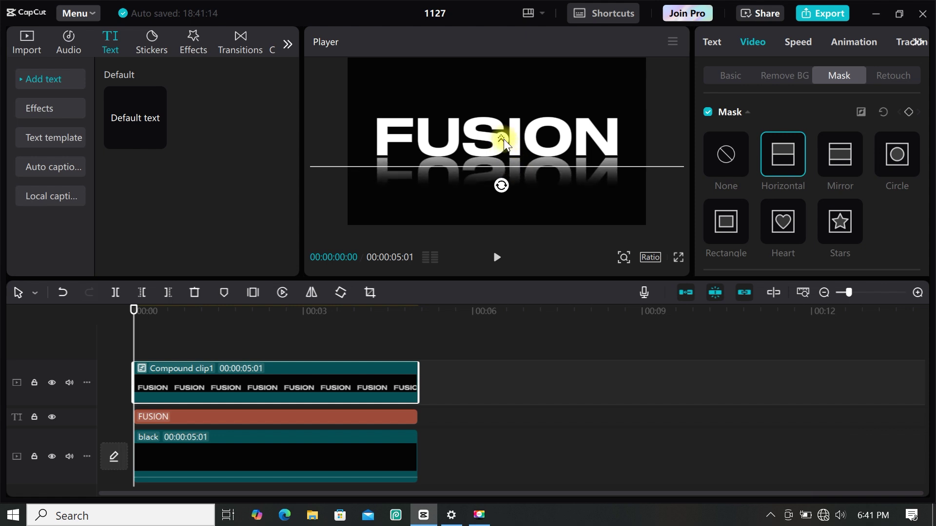
pyautogui.click(678, 257)
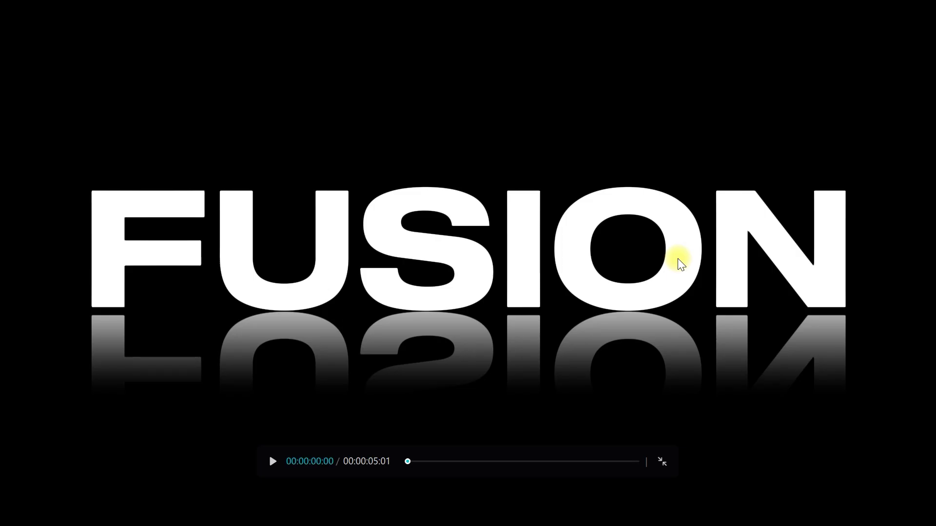